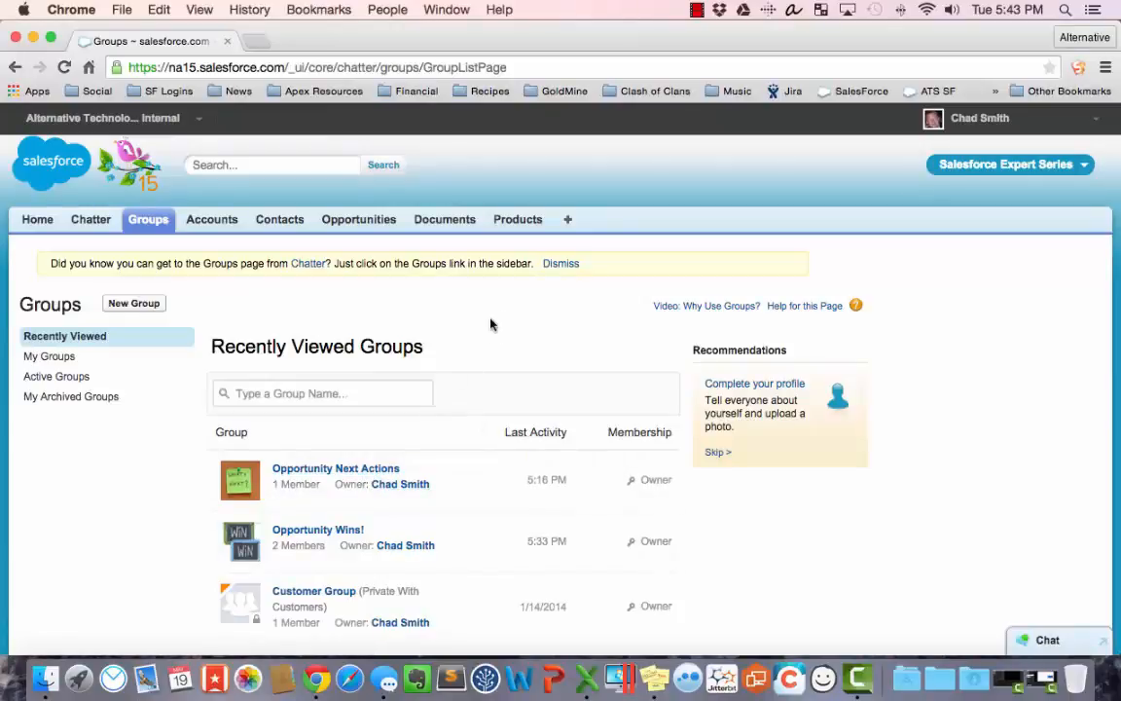
Go to Salesforce Setup and open Process Builder among the workflow and approval tools.
{"action": "left_click", "coordinate": [975, 119]}
{"action": "left_click", "coordinate": [932, 180]}
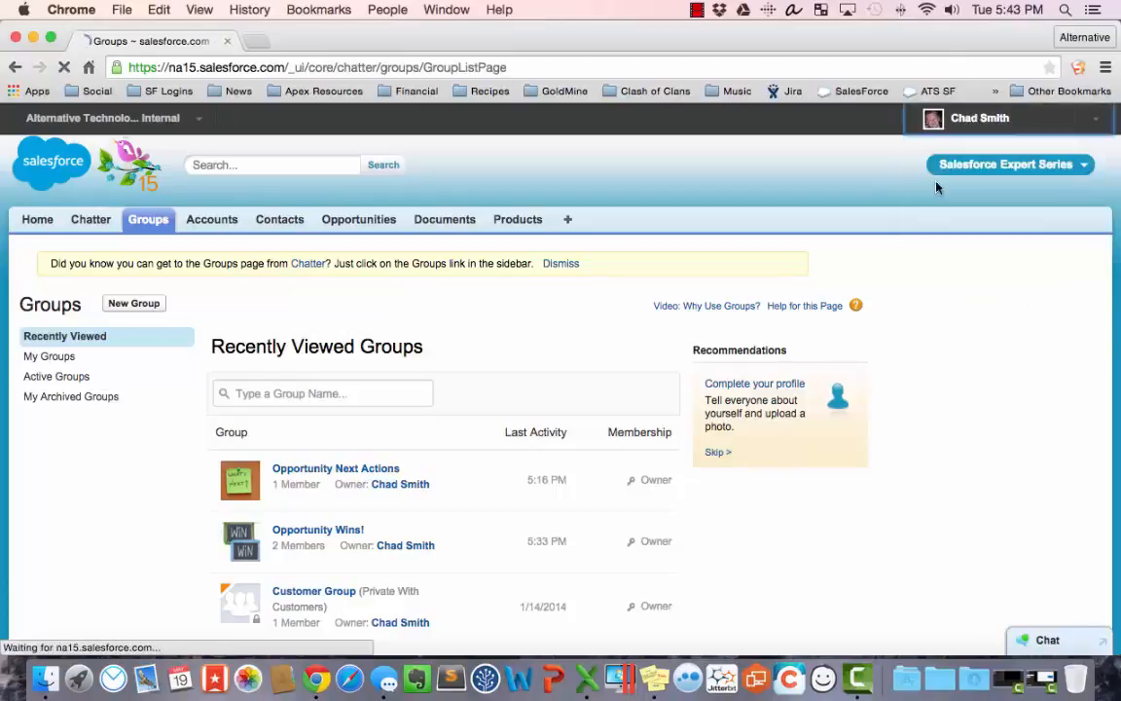
{"action": "scroll", "coordinate": [283, 343], "scroll_direction": "down", "scroll_amount": 5}
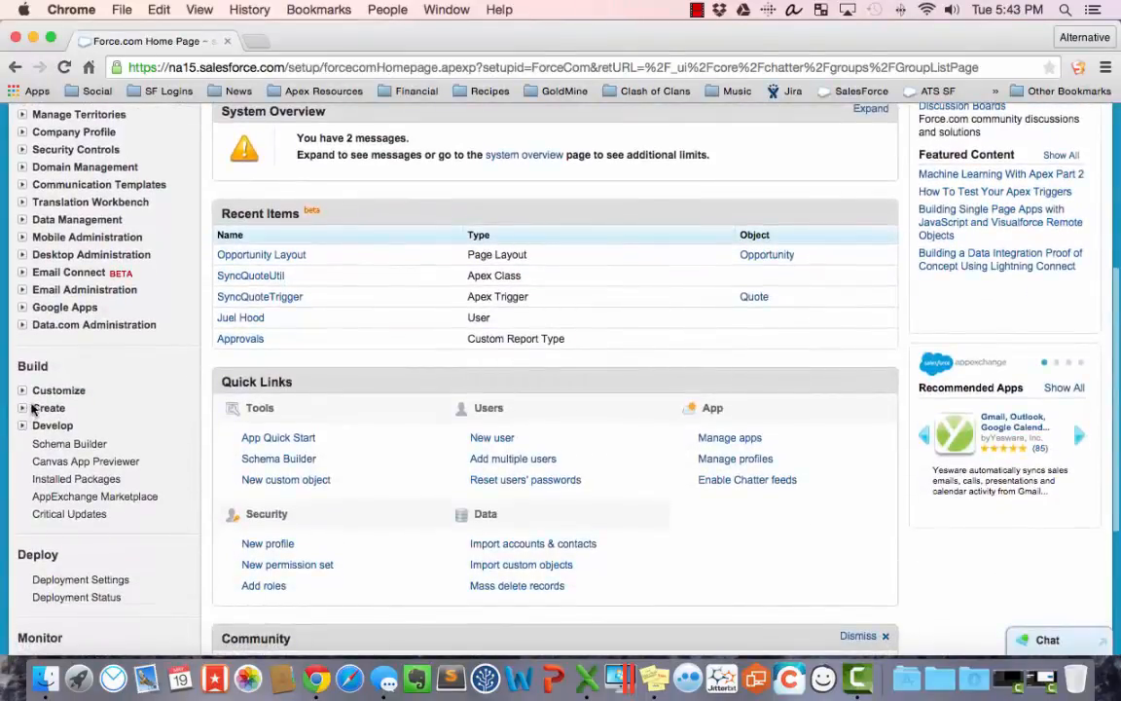
{"action": "left_click", "coordinate": [24, 409]}
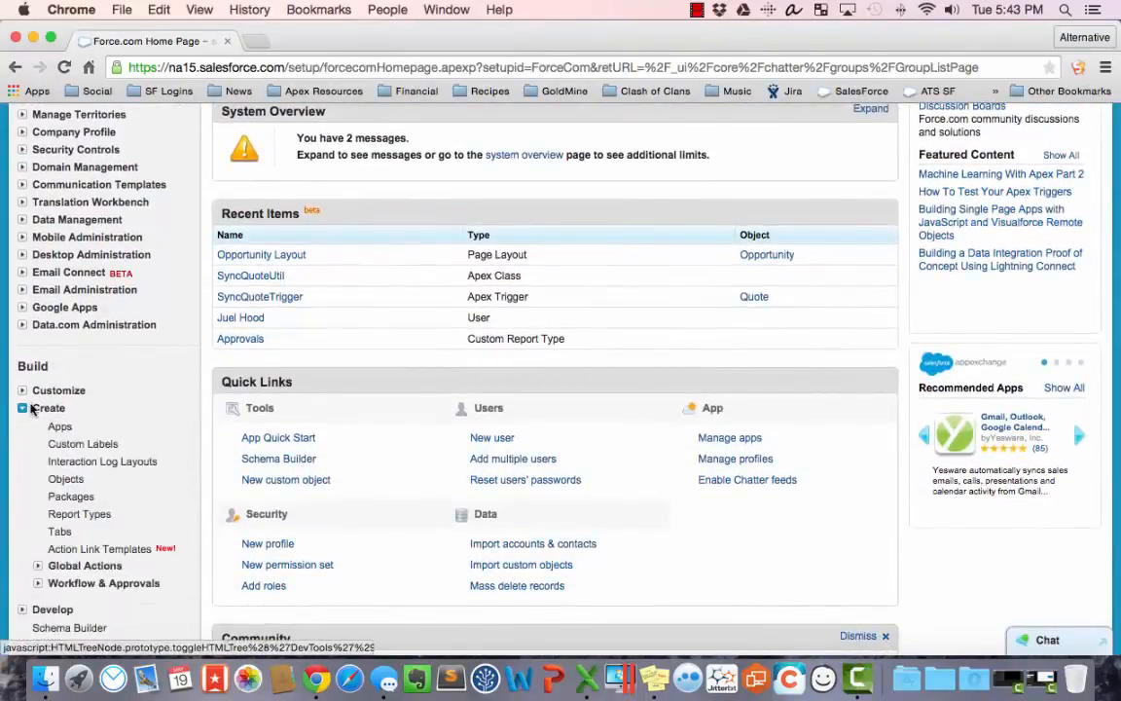
{"action": "scroll", "coordinate": [32, 410], "scroll_direction": "down", "scroll_amount": 3}
{"action": "left_click", "coordinate": [38, 468]}
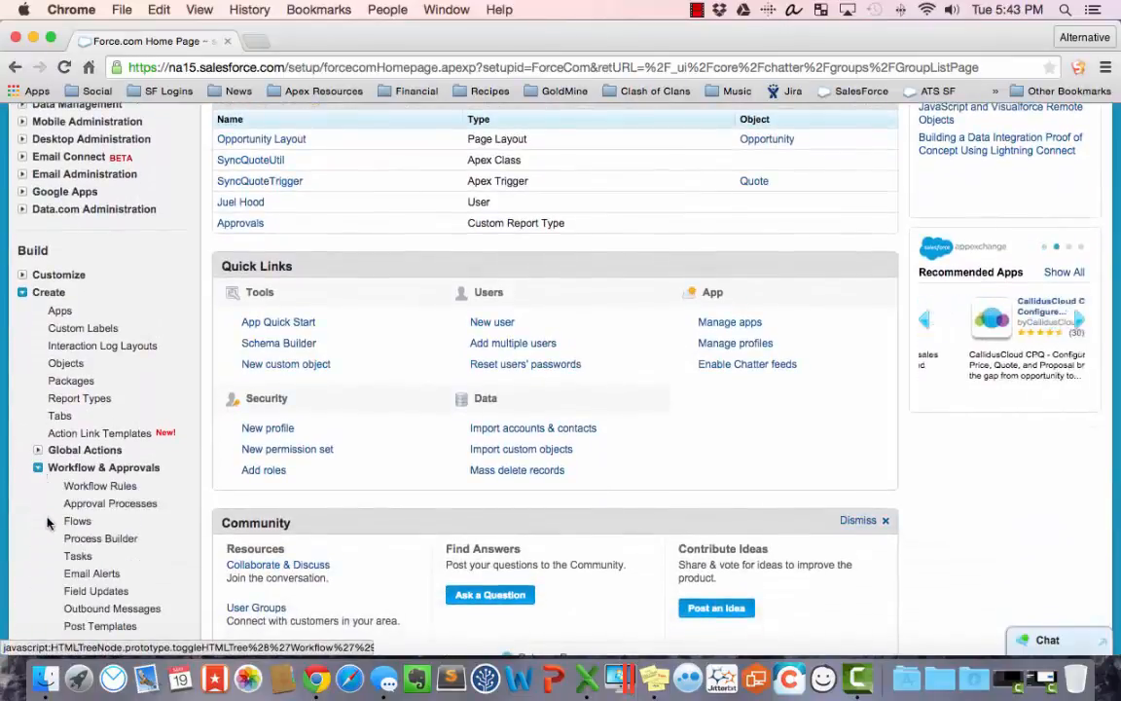
{"action": "left_click", "coordinate": [114, 541]}
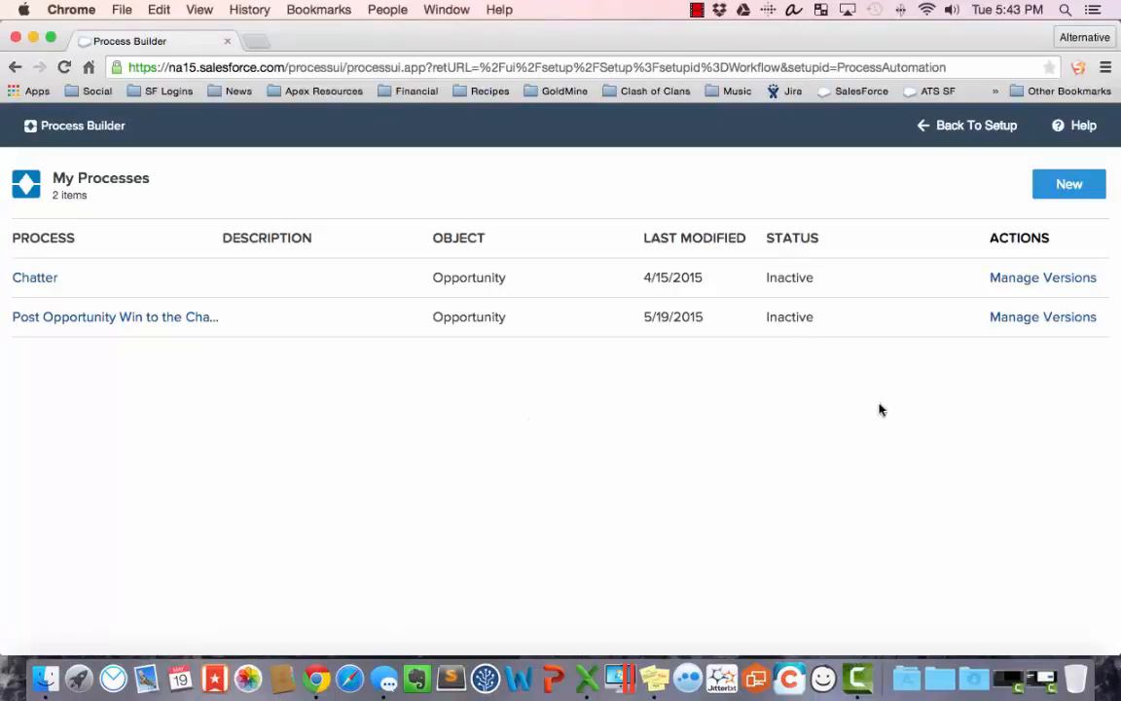
Create a new process named "Auto-Post Opportunity Wins".
{"action": "left_click", "coordinate": [1074, 188]}
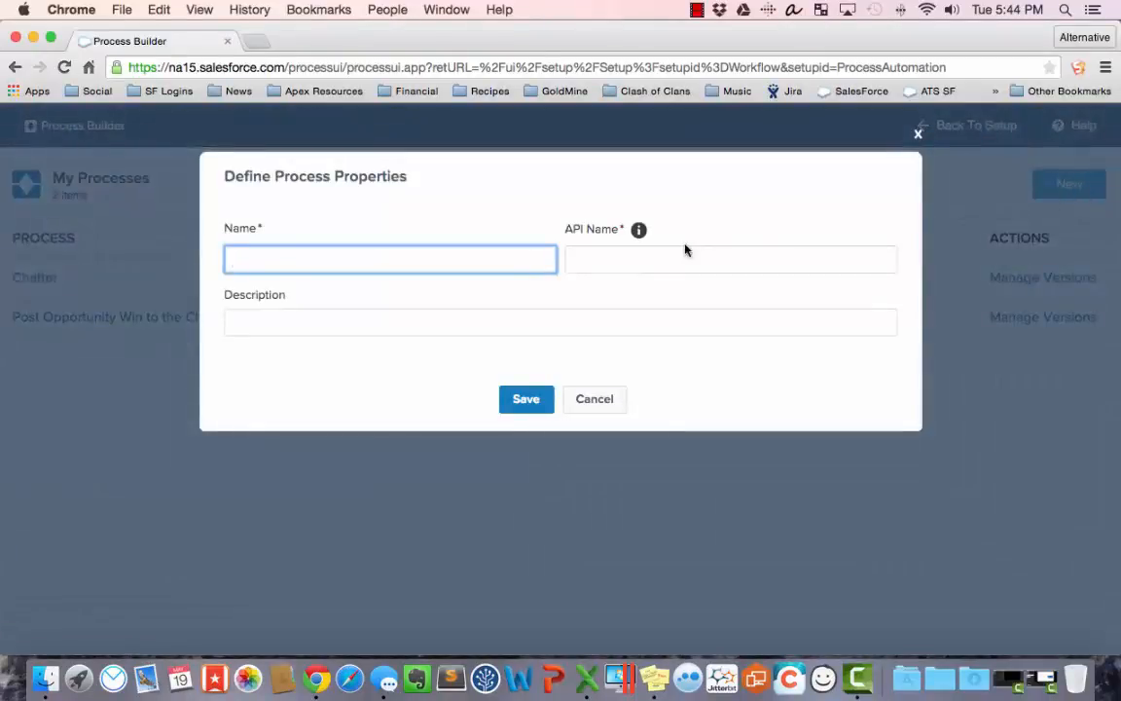
{"action": "type", "text": "Auto-Post Opport"}
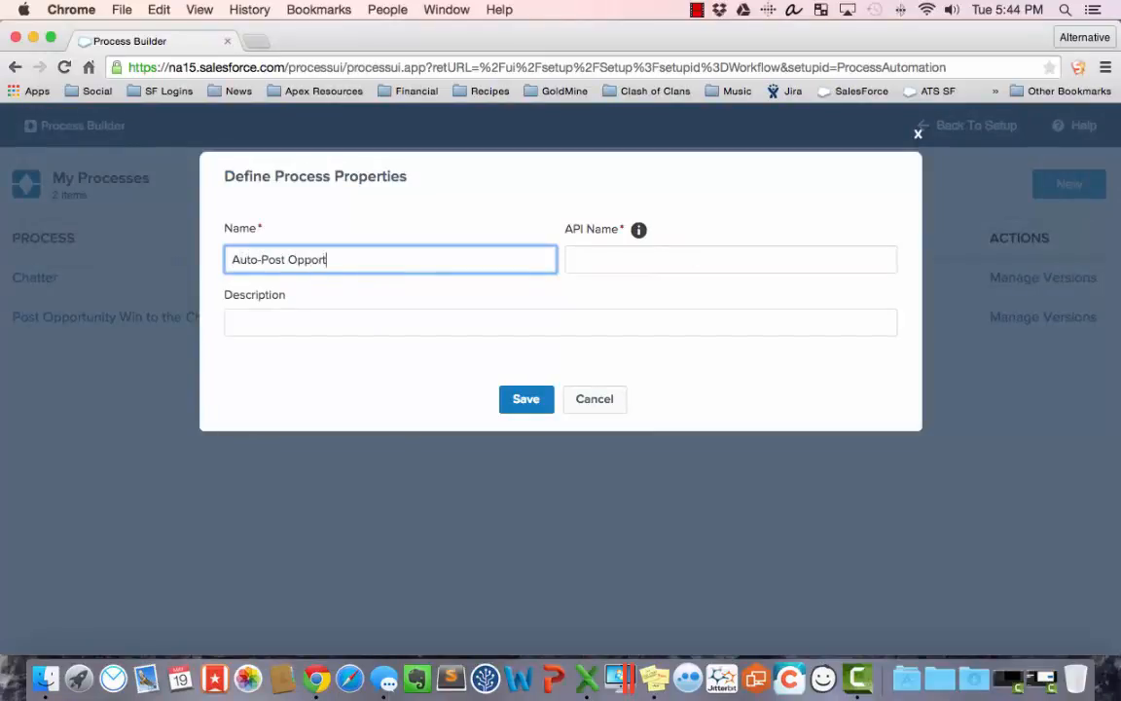
{"action": "type", "text": "unity Wins"}
Describe the process as "This process will automatically post to the Chatter Group when an Opportunity is won." and save its properties.
{"action": "left_click", "coordinate": [315, 317]}
{"action": "type", "text": "THis proce"}
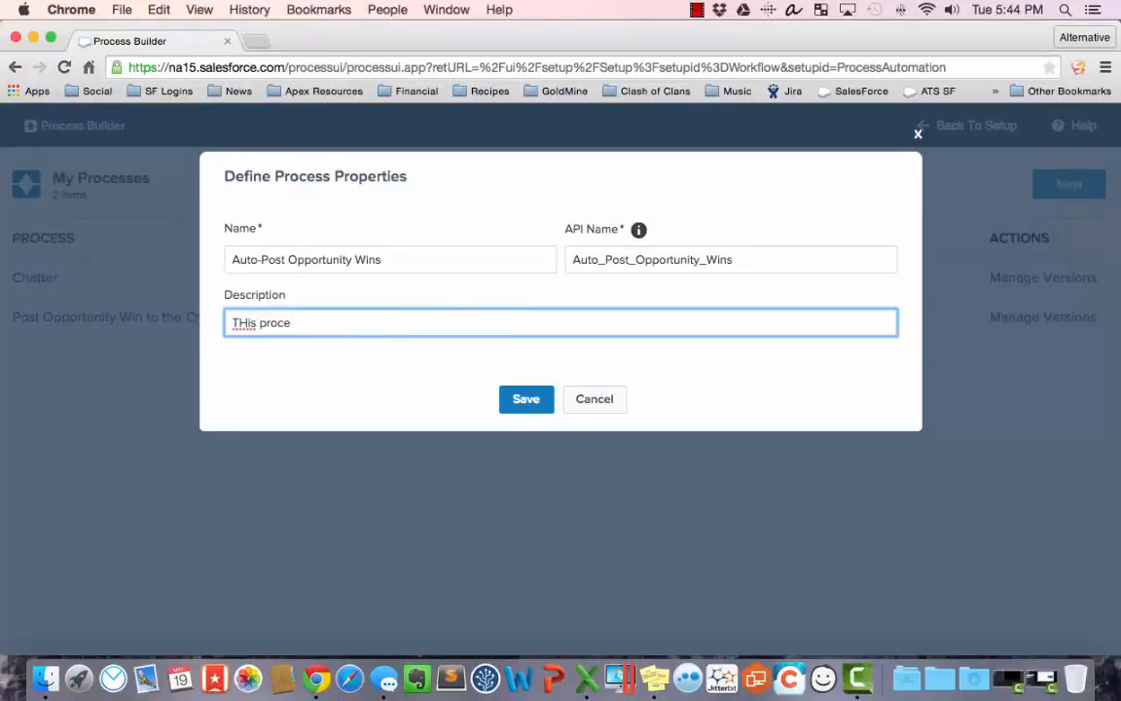
{"action": "key", "text": "BackSpace"}
{"action": "type", "text": "his process will auto"}
{"action": "key", "text": "BackSpace"}
{"action": "type", "text": "tomat"}
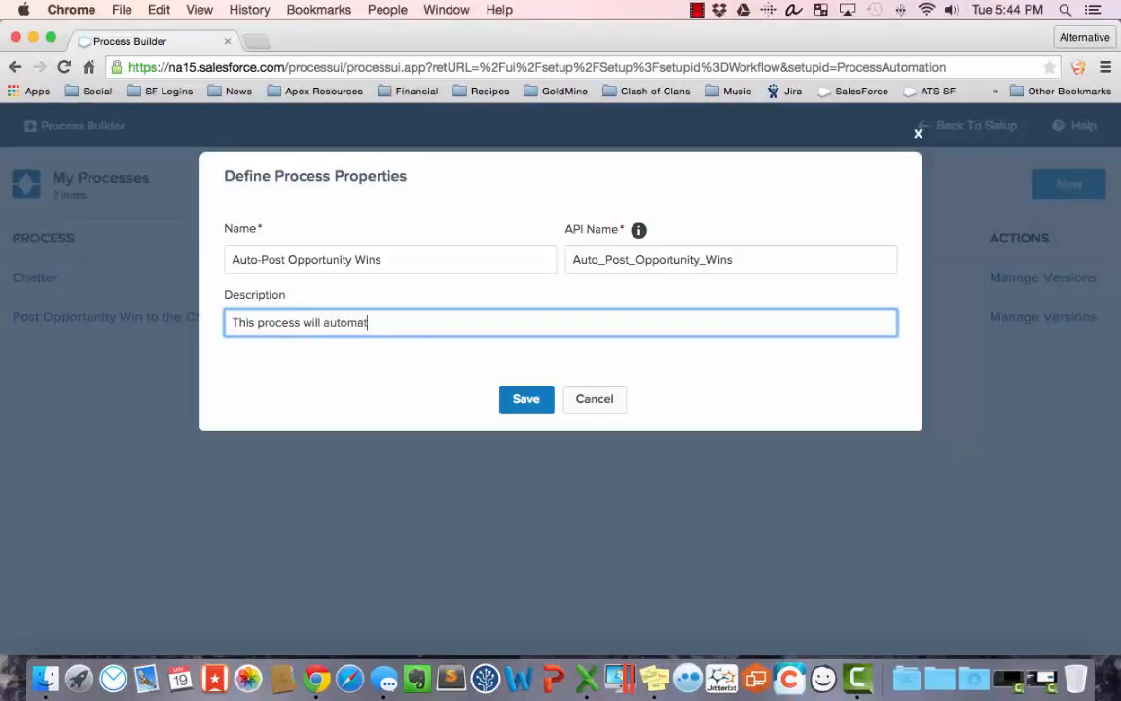
{"action": "type", "text": "ically post to the Chatter G"}
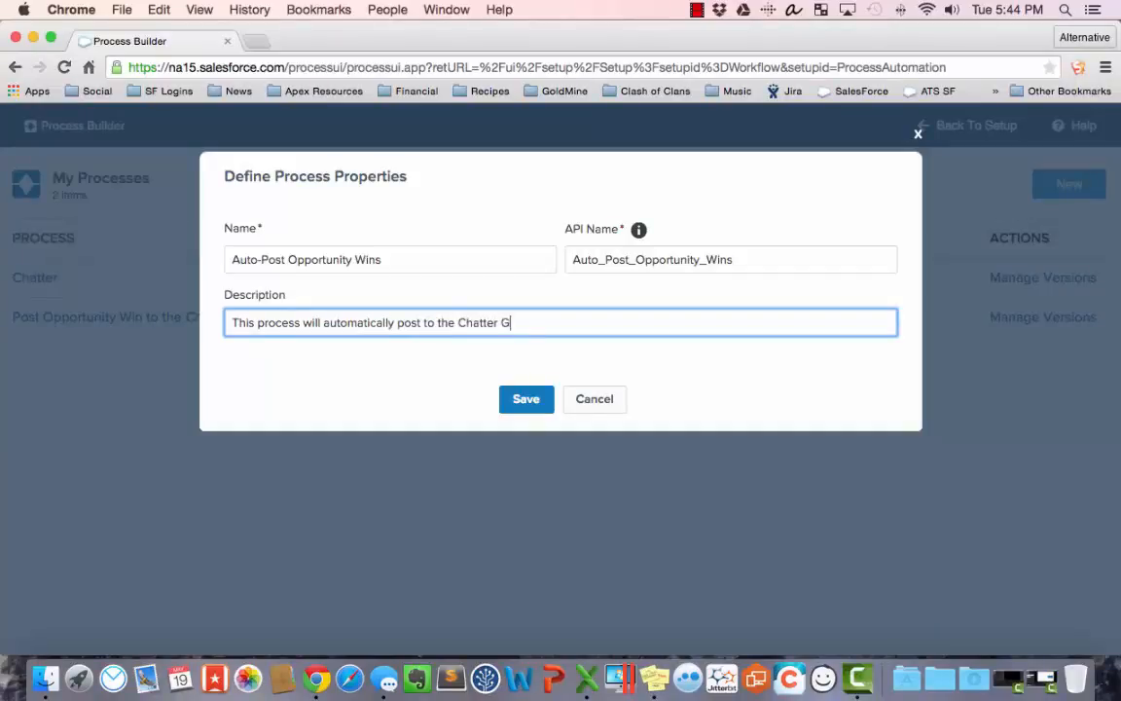
{"action": "type", "text": "roup whena n"}
{"action": "key", "text": "BackSpace"}
{"action": "key", "text": "BackSpace"}
{"action": "type", "text": "an Opportuni"}
{"action": "key", "text": "BackSpace"}
{"action": "key", "text": "BackSpace"}
{"action": "type", "text": "won."}
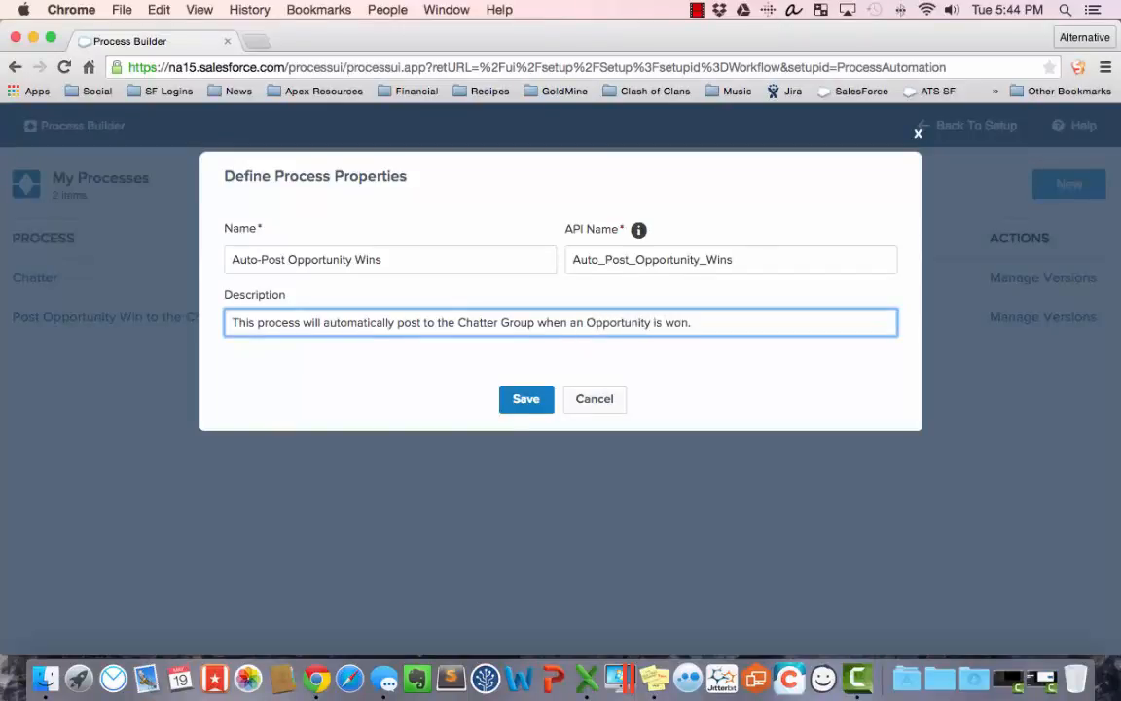
{"action": "left_click", "coordinate": [523, 399]}
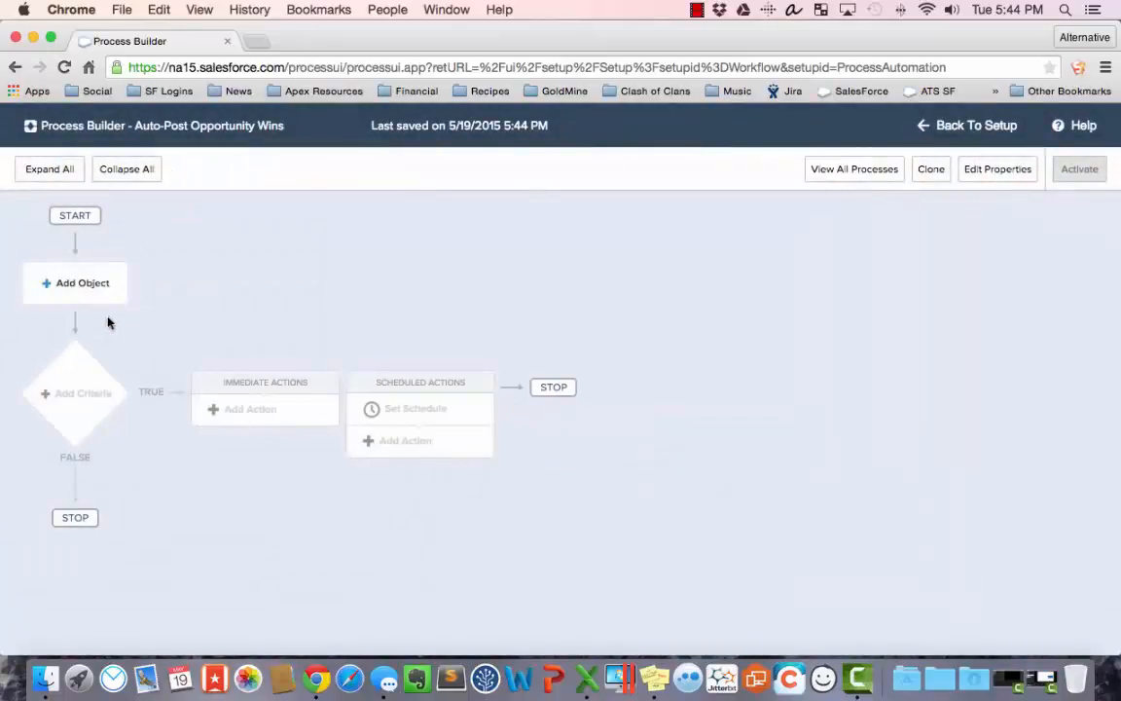
Set the process object to Opportunity, starting when a record is created or edited, and save it.
{"action": "left_click", "coordinate": [69, 288]}
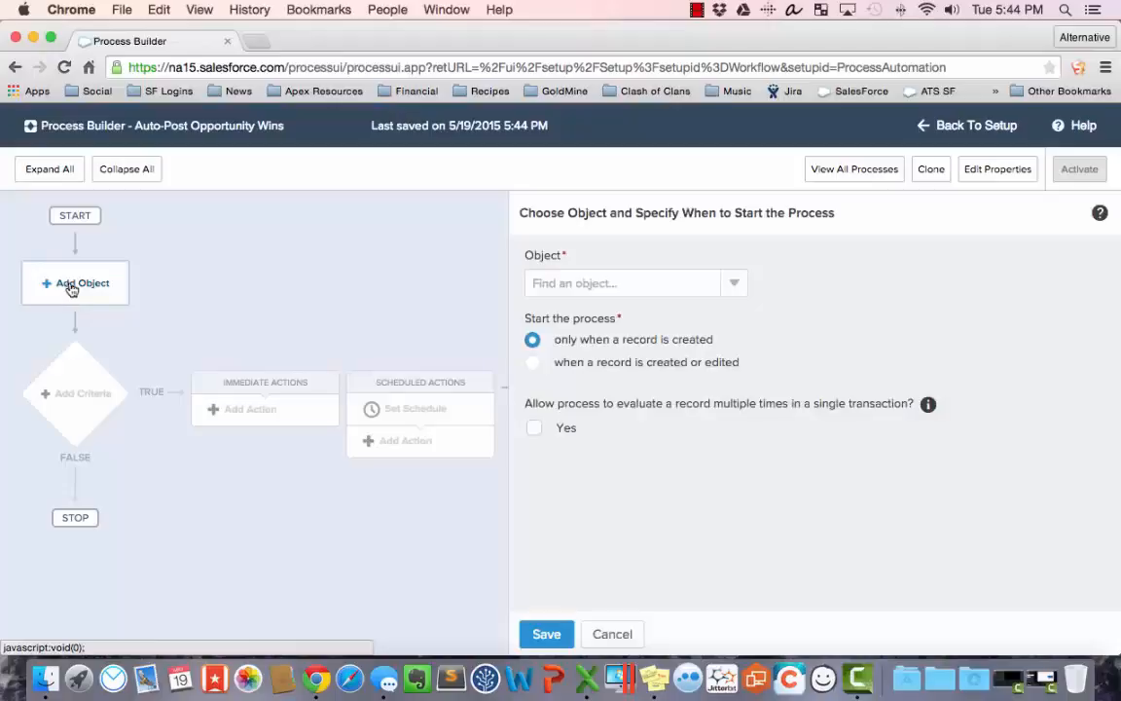
{"action": "left_click", "coordinate": [590, 283]}
{"action": "type", "text": "opp"}
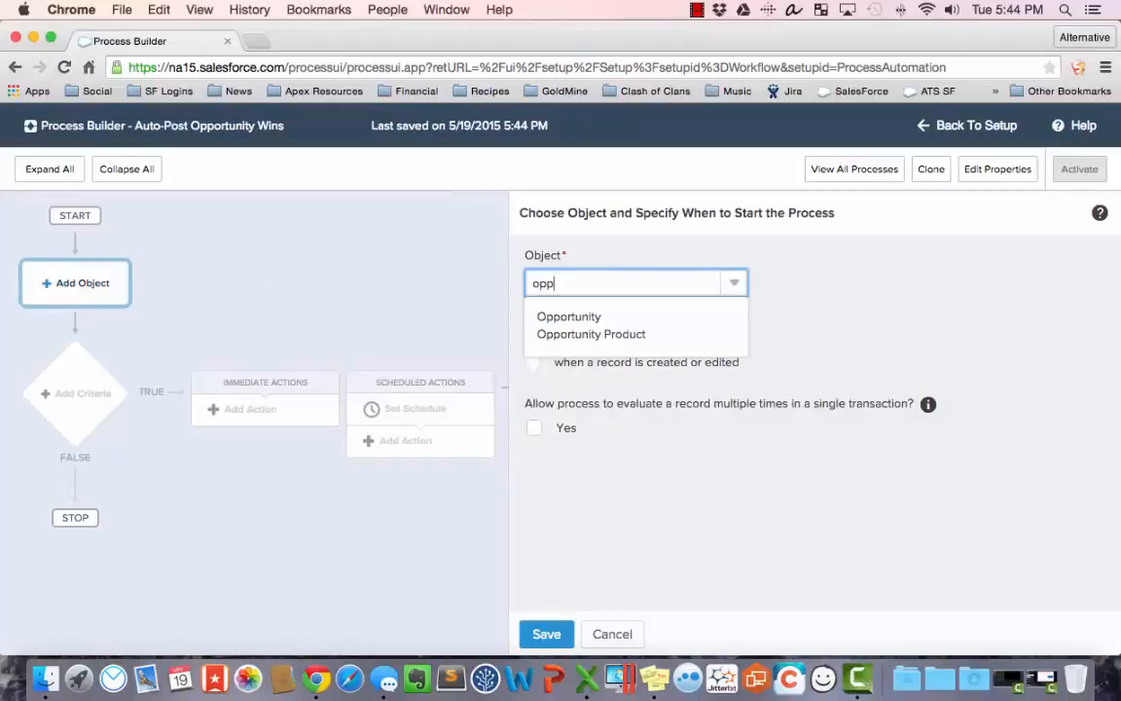
{"action": "left_click", "coordinate": [572, 319]}
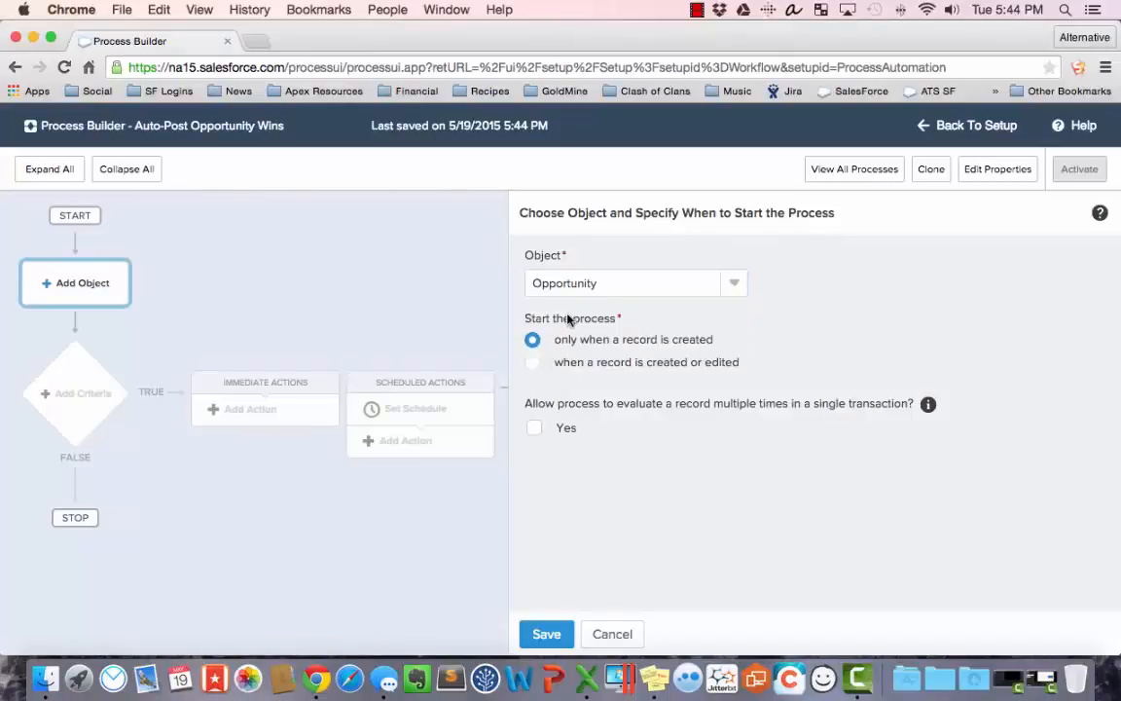
{"action": "left_click", "coordinate": [532, 363]}
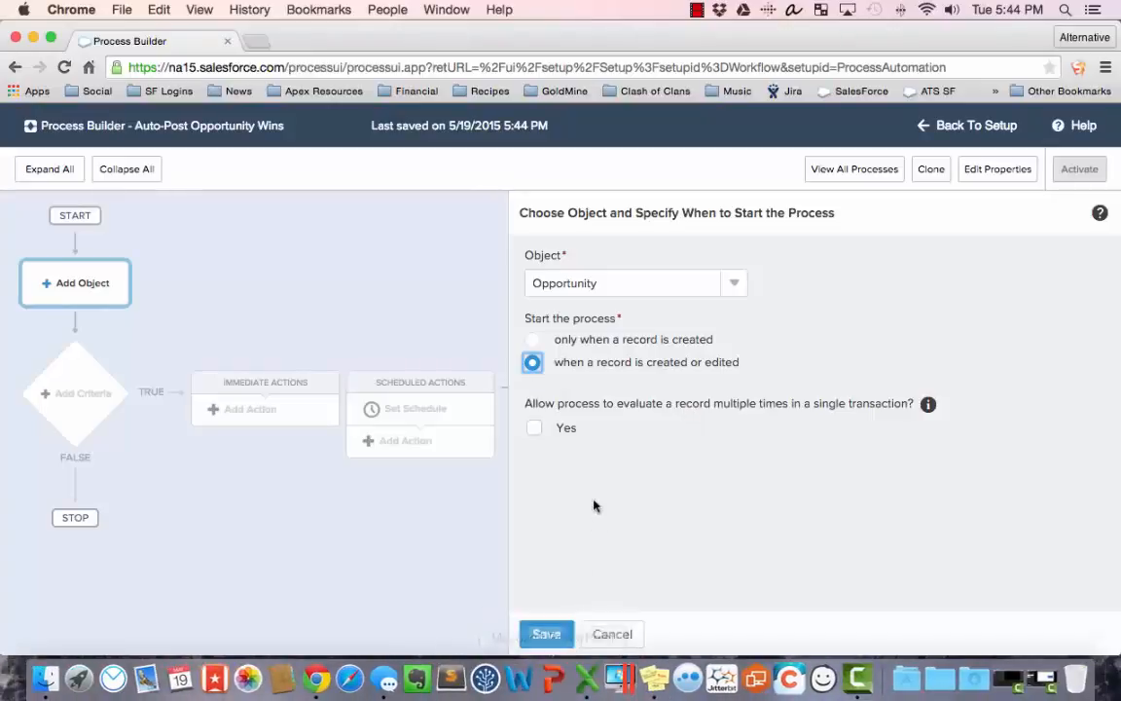
{"action": "left_click", "coordinate": [559, 631]}
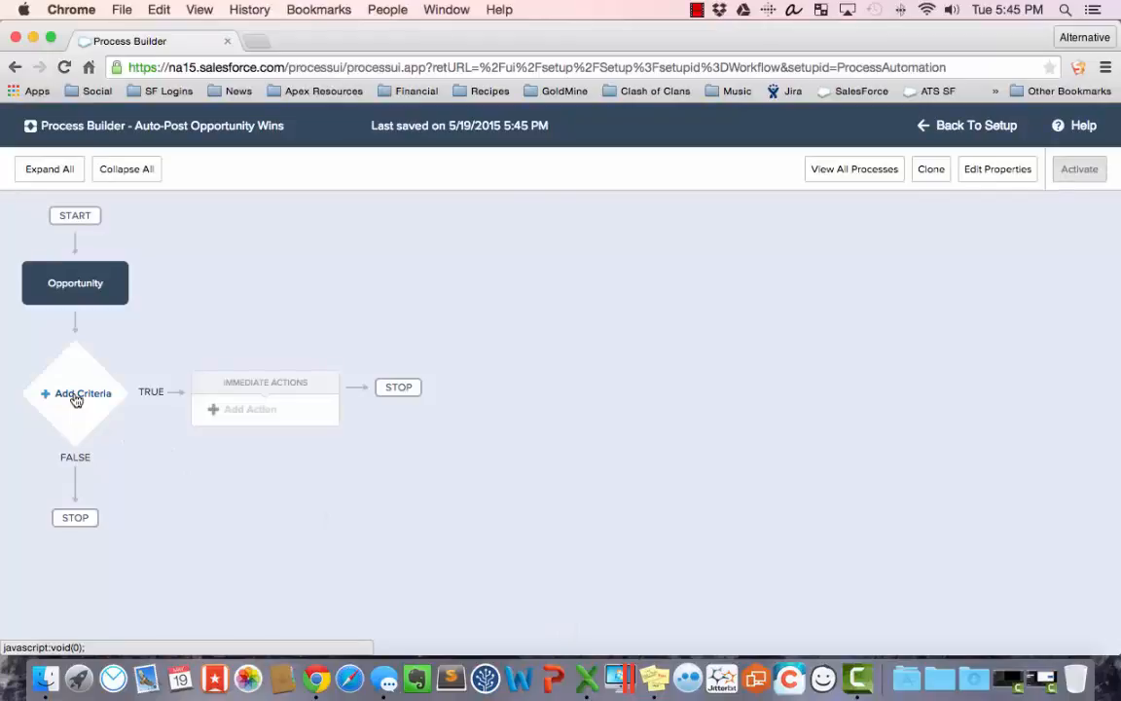
Add a criteria node named "Opportunity Won" that executes its actions when filter conditions are met.
{"action": "left_click", "coordinate": [76, 396]}
{"action": "left_click", "coordinate": [562, 289]}
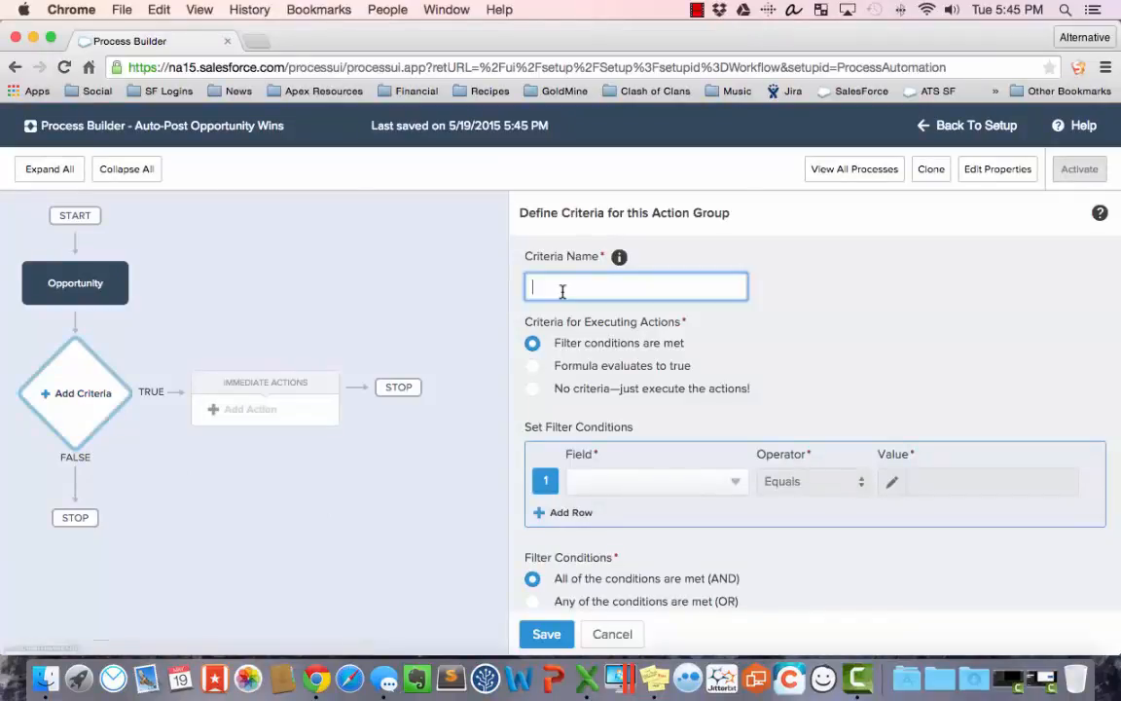
{"action": "type", "text": "Opp"}
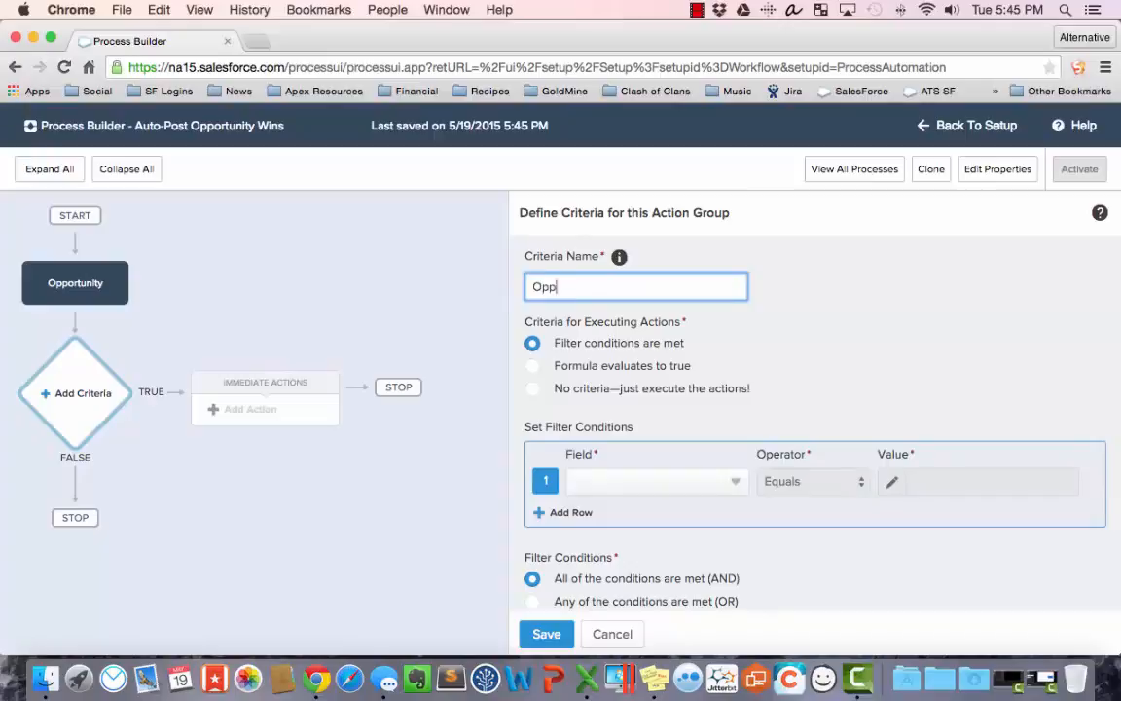
{"action": "type", "text": "ortunity Won"}
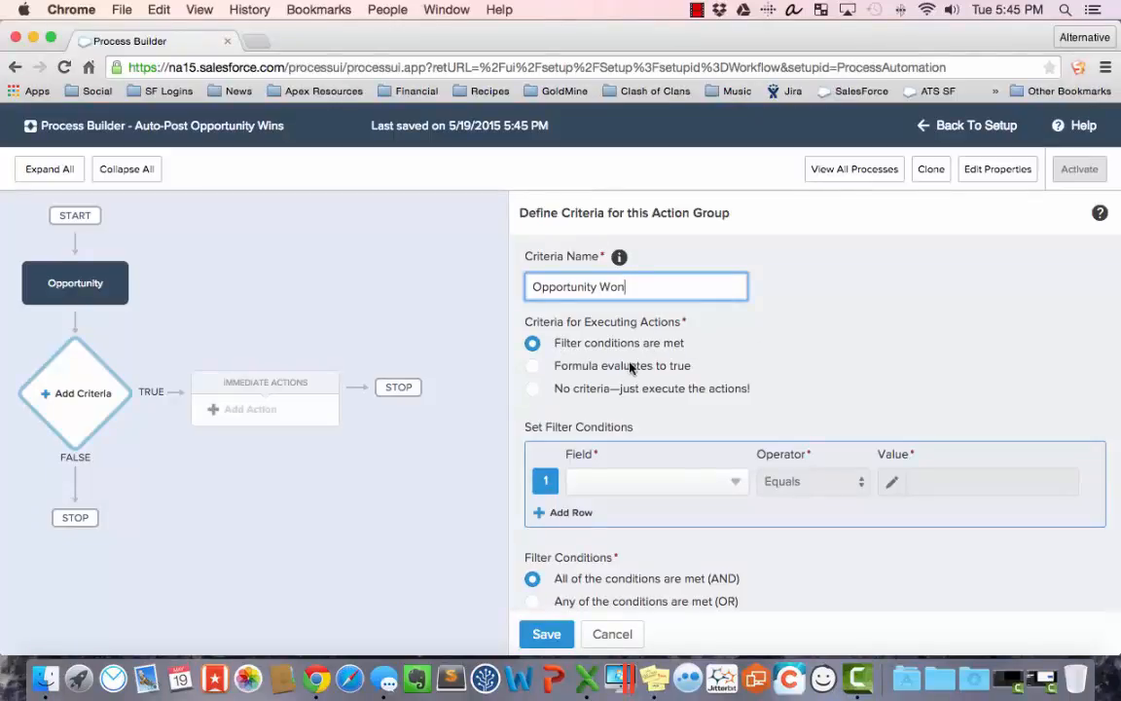
{"action": "scroll", "coordinate": [808, 358], "scroll_direction": "down", "scroll_amount": 1}
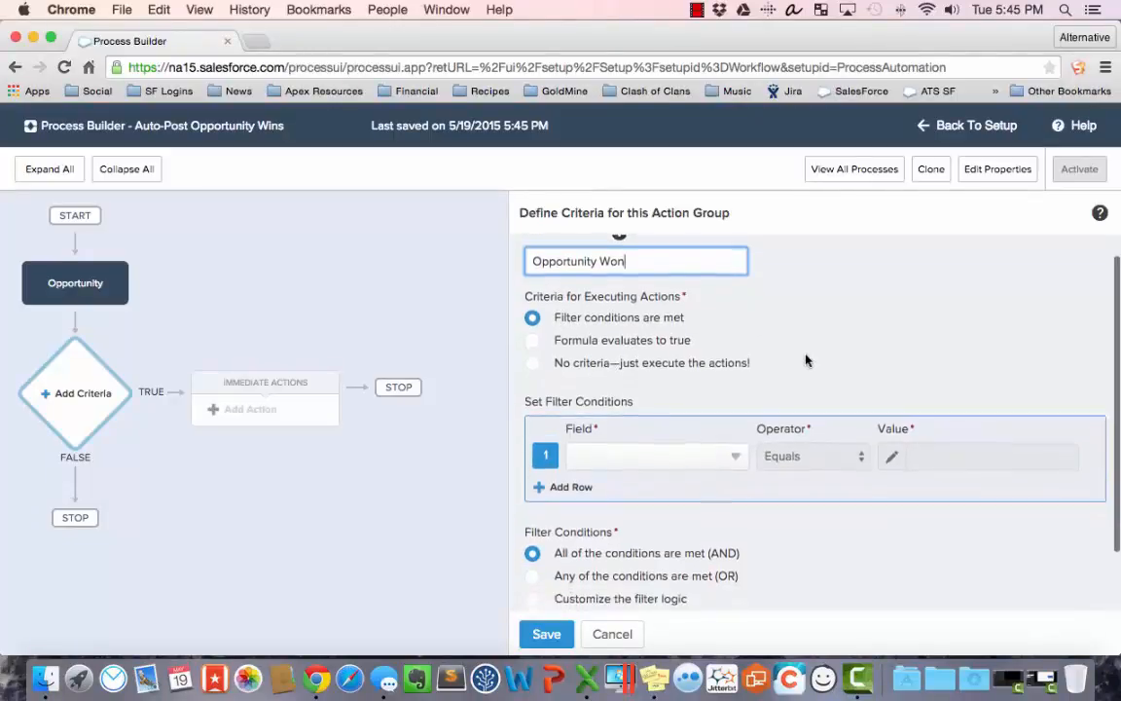
{"action": "key", "text": "Tab"}
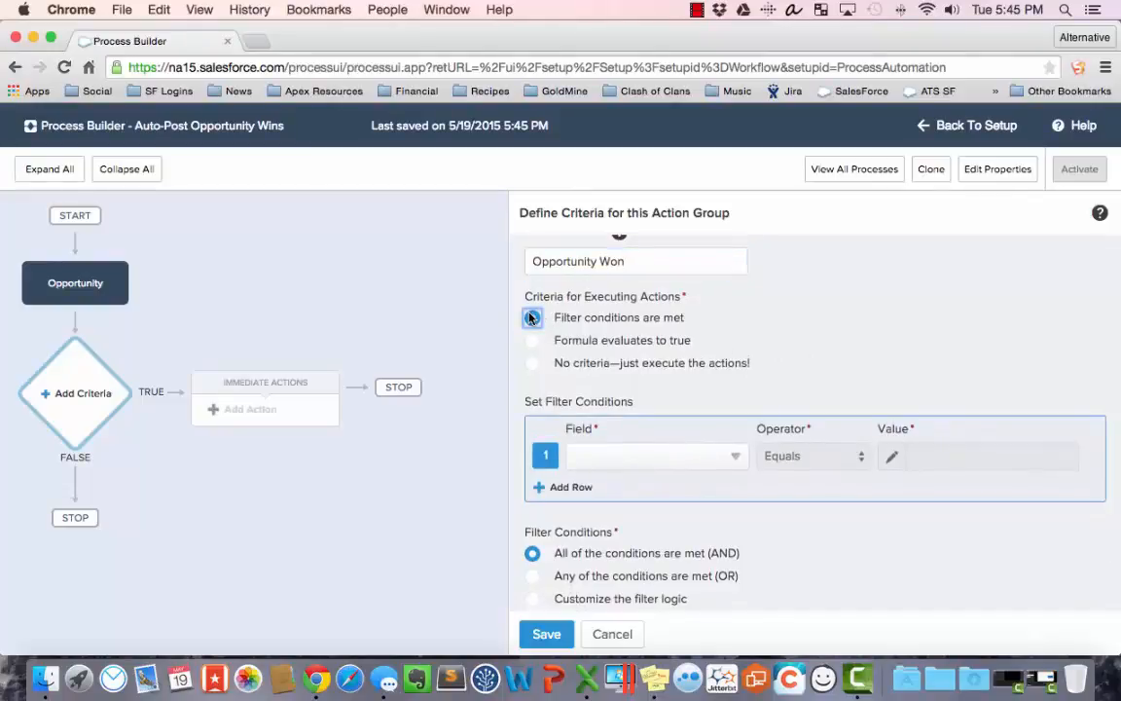
{"action": "left_click", "coordinate": [1000, 450]}
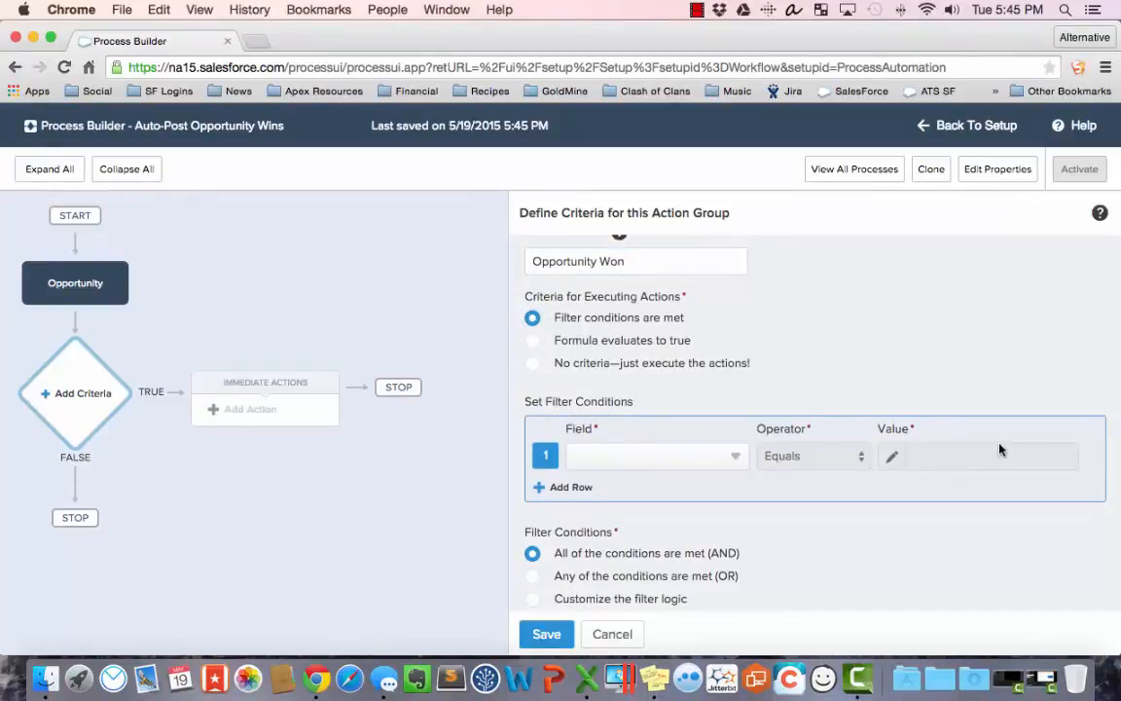
Set the filter condition to Opportunity Stage equals Closed Won and save the criteria.
{"action": "left_click", "coordinate": [659, 464]}
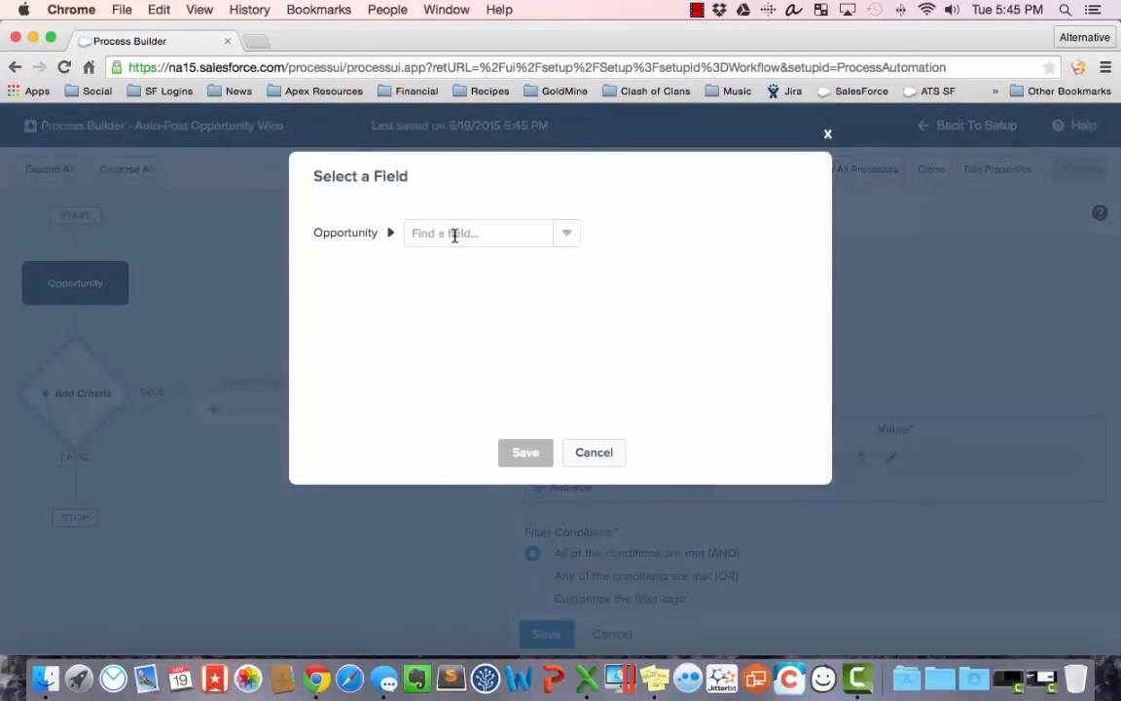
{"action": "left_click", "coordinate": [452, 232]}
{"action": "type", "text": "stag"}
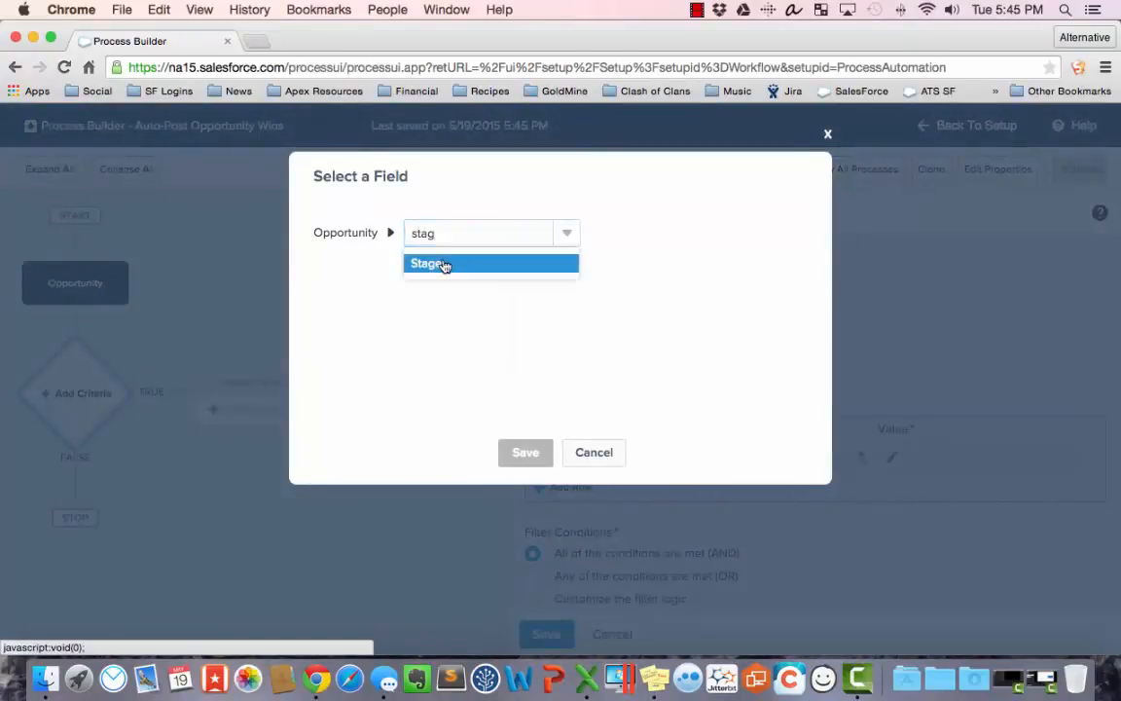
{"action": "left_click", "coordinate": [443, 261]}
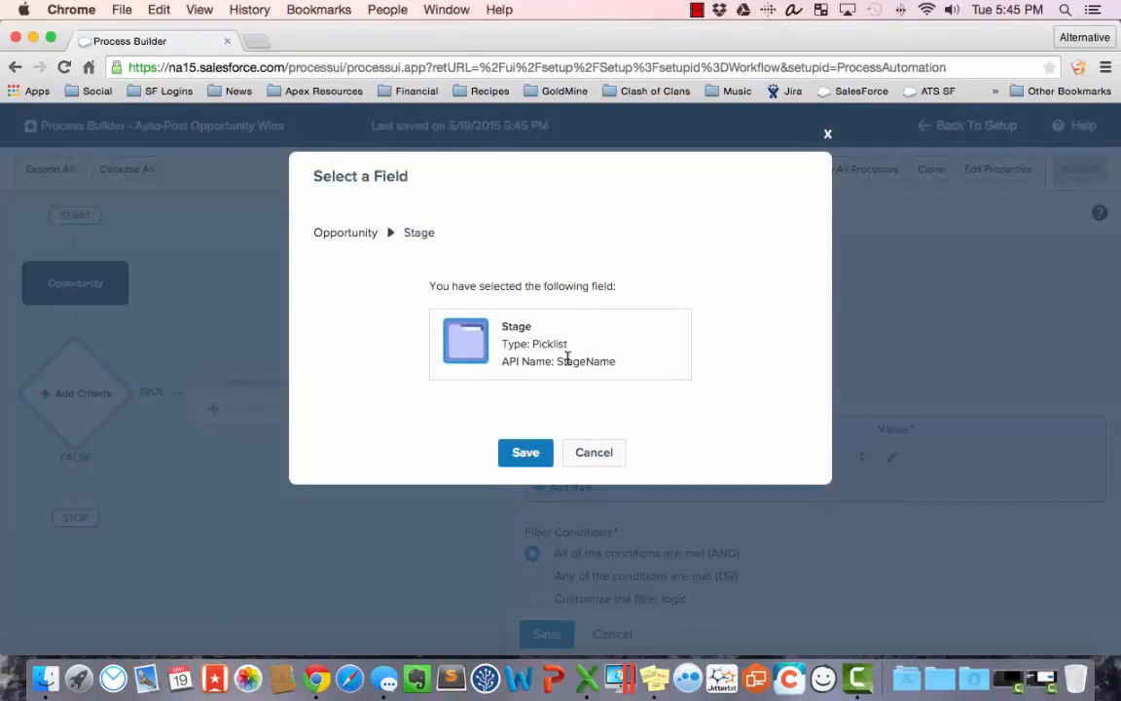
{"action": "left_click", "coordinate": [530, 454]}
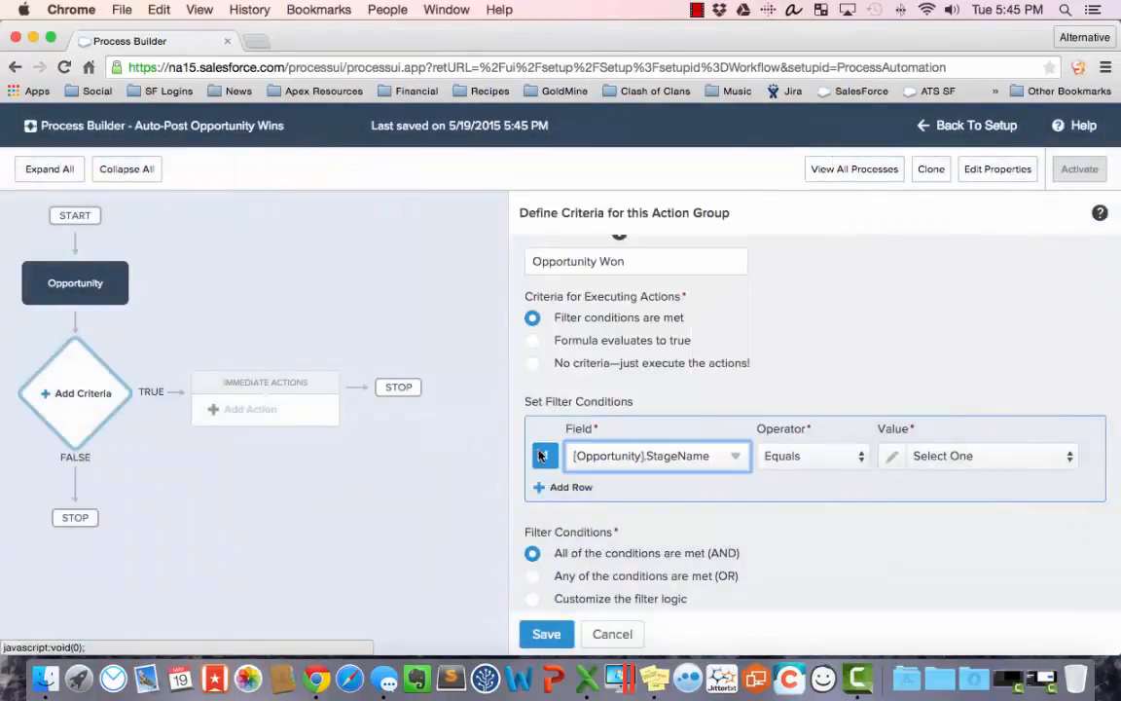
{"action": "left_click", "coordinate": [978, 461]}
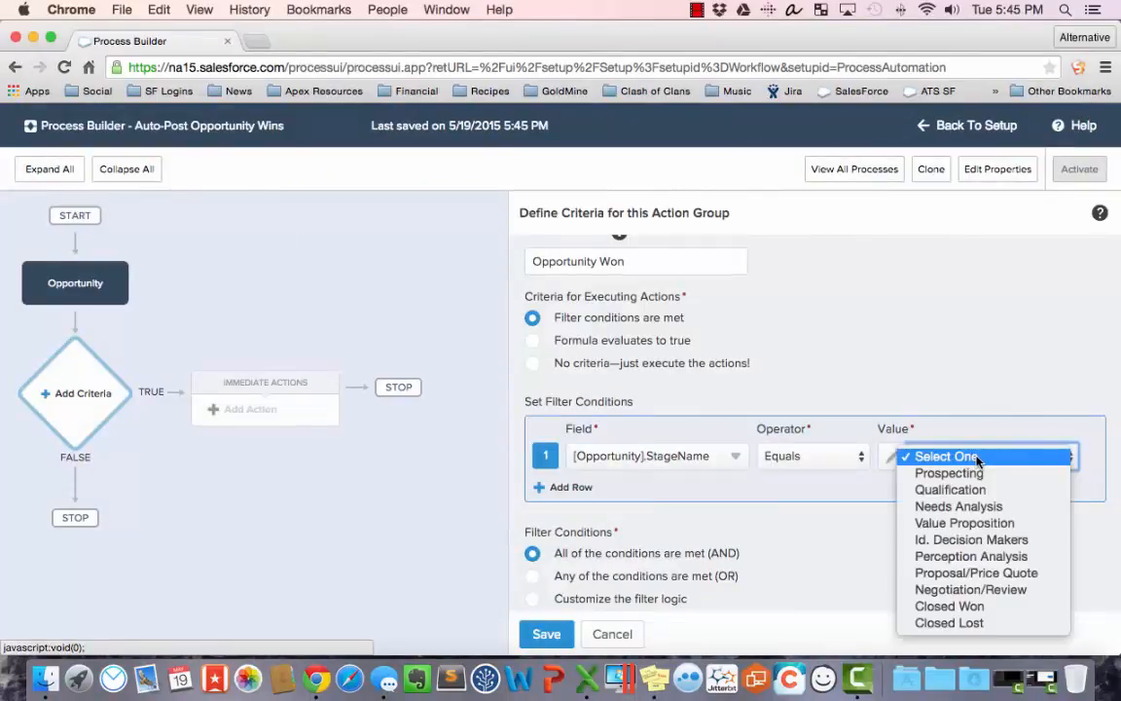
{"action": "left_click", "coordinate": [964, 607]}
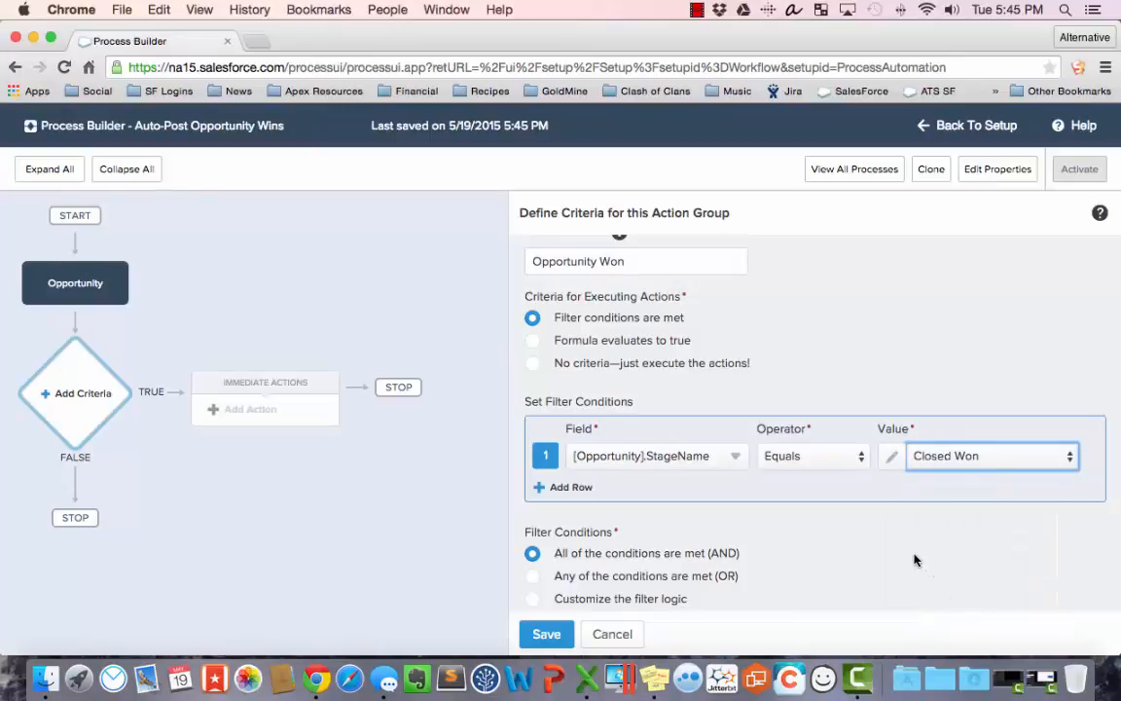
{"action": "scroll", "coordinate": [916, 559], "scroll_direction": "down", "scroll_amount": 1}
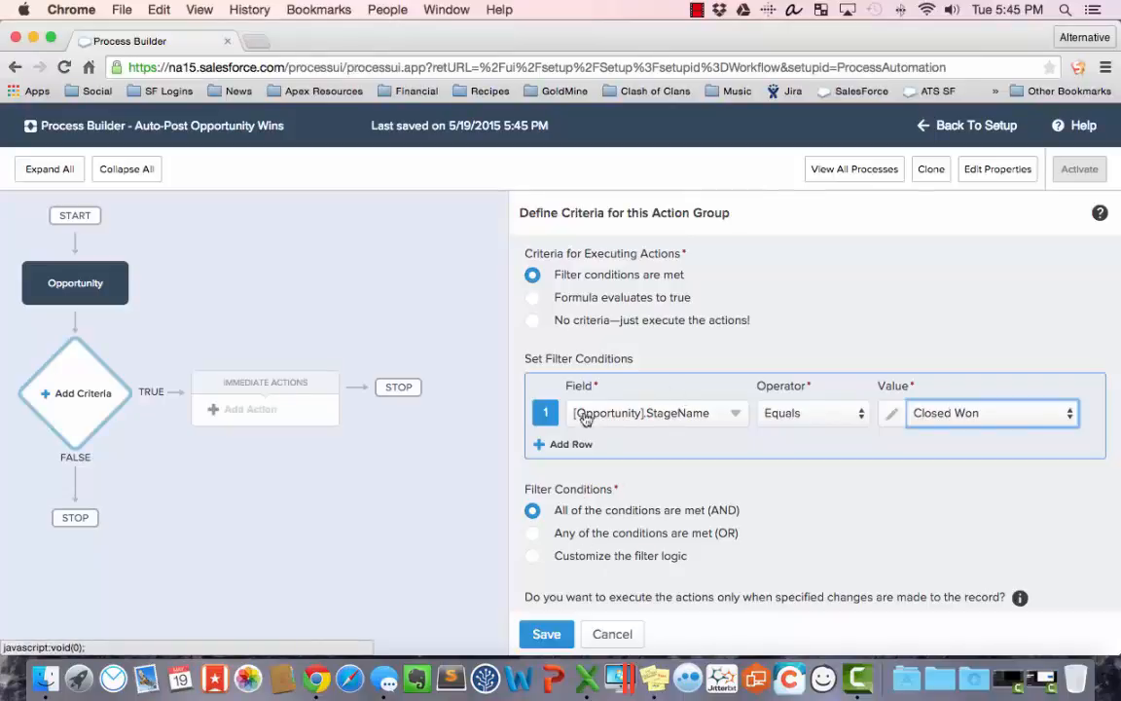
{"action": "left_click", "coordinate": [536, 633]}
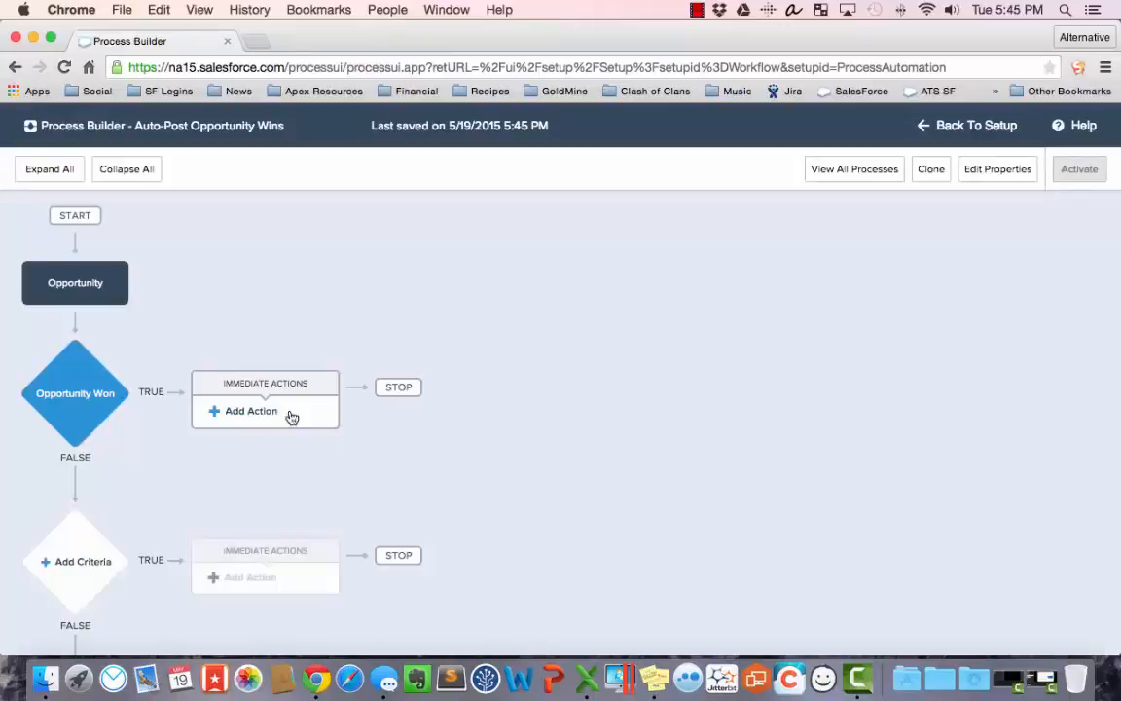
Add an immediate action of type Post to Chatter for won opportunities, named "Post to the Chatter Win Group".
{"action": "left_click", "coordinate": [250, 416]}
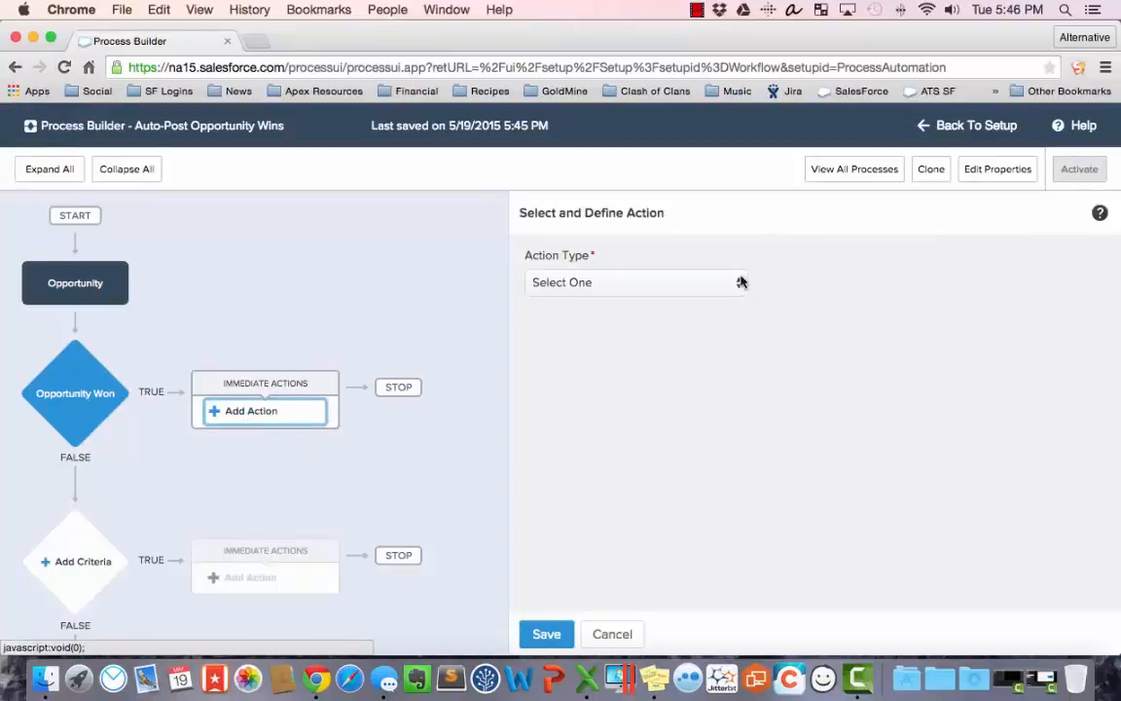
{"action": "left_click", "coordinate": [741, 282]}
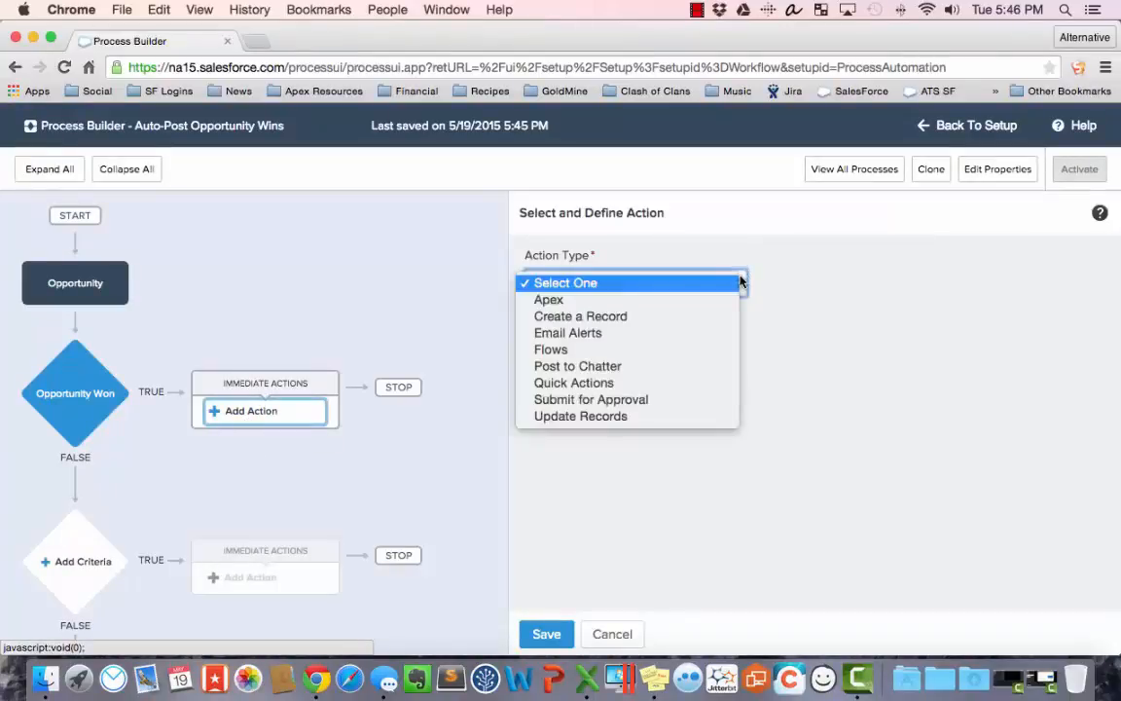
{"action": "left_click", "coordinate": [664, 368]}
{"action": "left_click", "coordinate": [702, 348]}
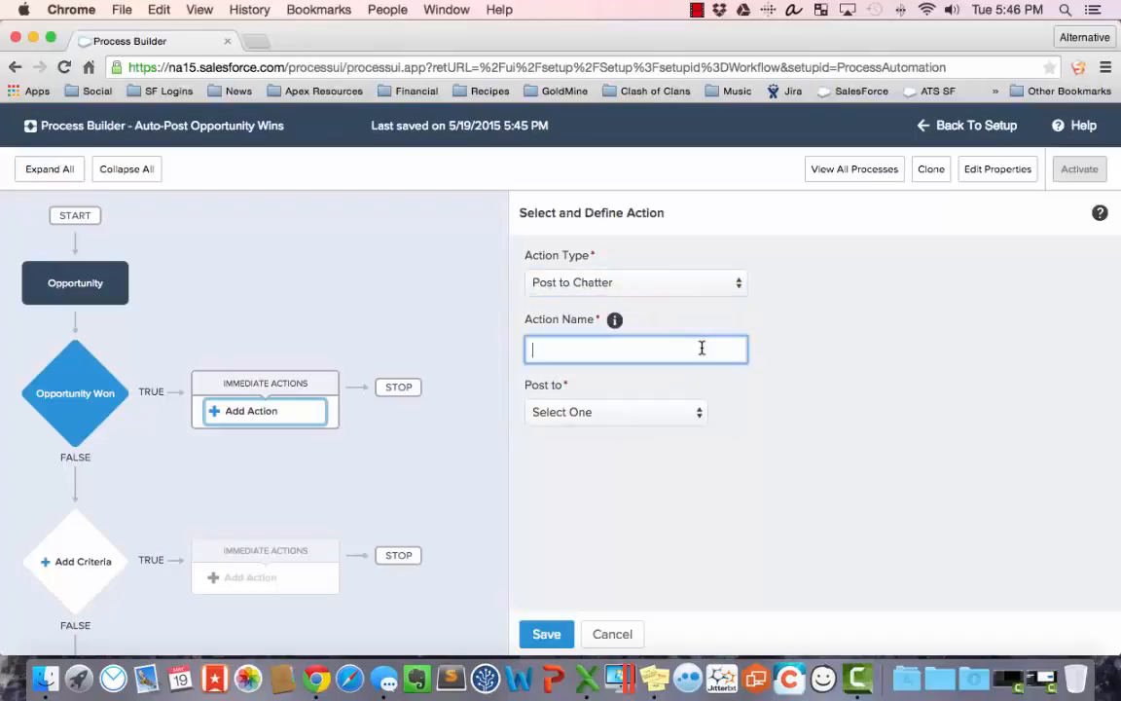
{"action": "type", "text": "Post to the Chatter Win Group"}
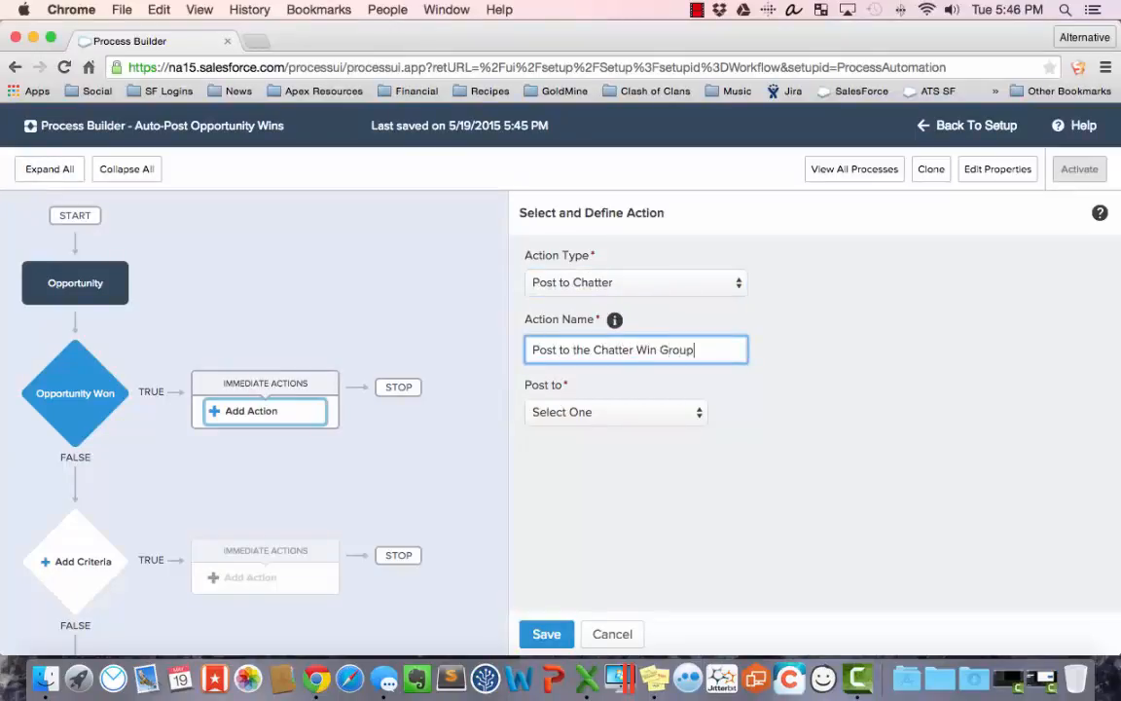
Set the action to post to a Chatter Group and choose the "Opportunity Wins!" group.
{"action": "left_click", "coordinate": [695, 413]}
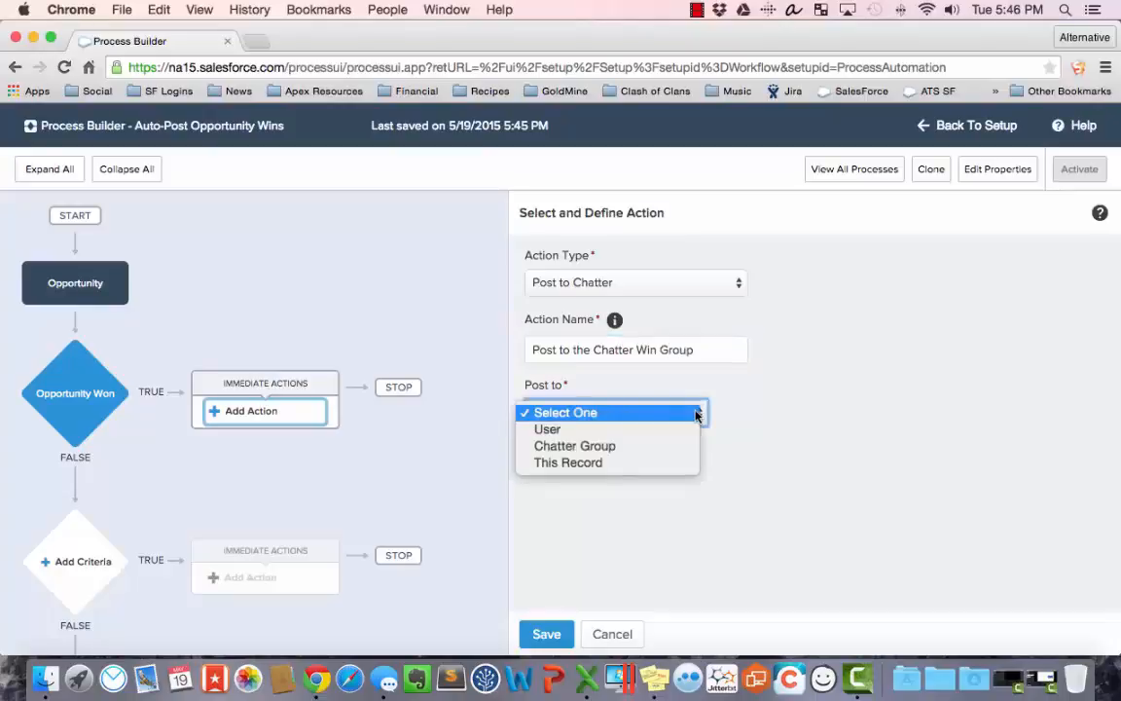
{"action": "left_click", "coordinate": [644, 448]}
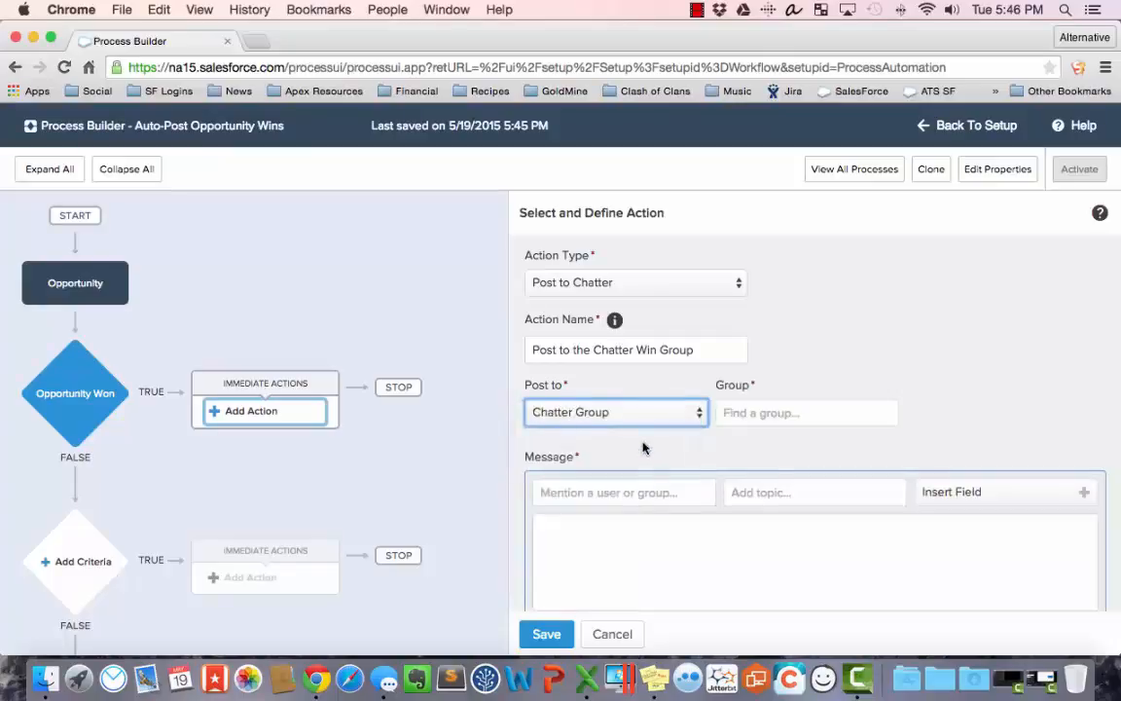
{"action": "left_click", "coordinate": [728, 414]}
{"action": "type", "text": "Opportunity "}
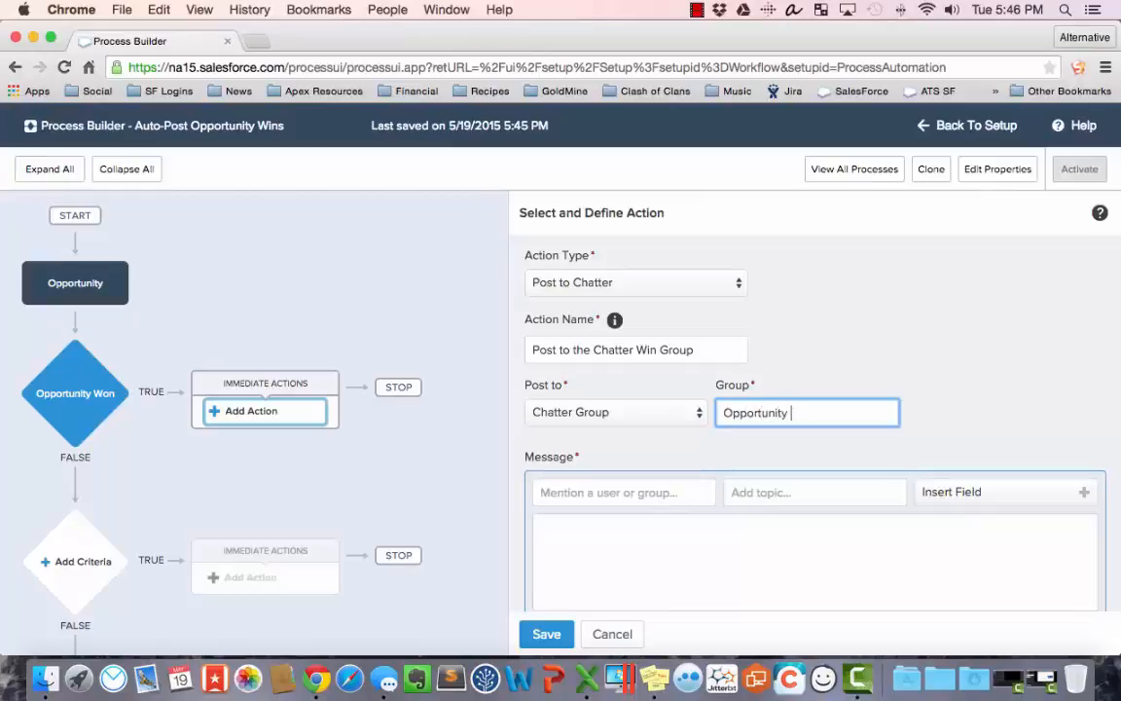
{"action": "type", "text": "W"}
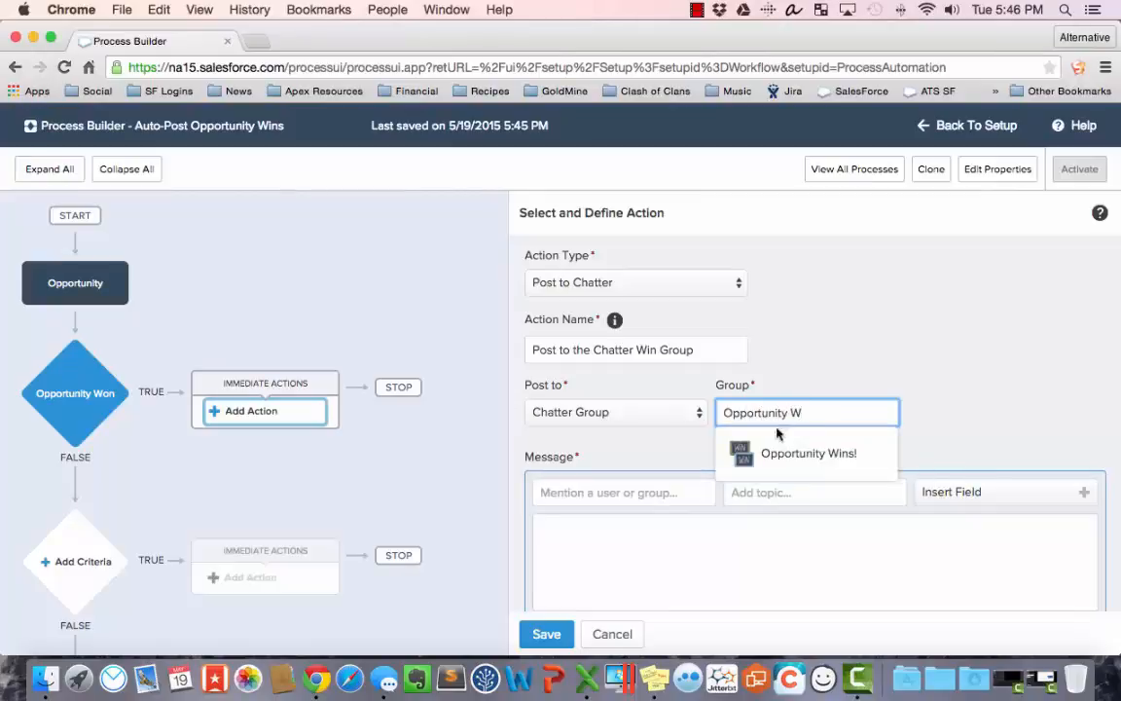
{"action": "left_click", "coordinate": [811, 455]}
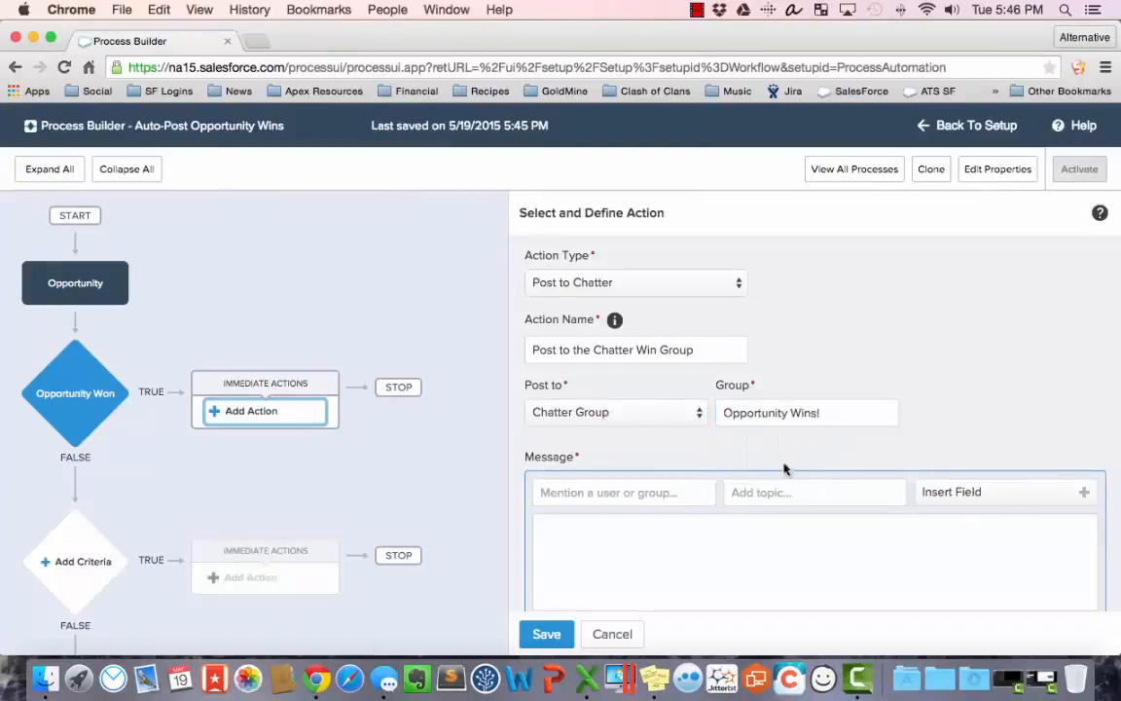
Start the post message with an "Account:" line containing the opportunity's Account Name field.
{"action": "scroll", "coordinate": [754, 450], "scroll_direction": "down", "scroll_amount": 2}
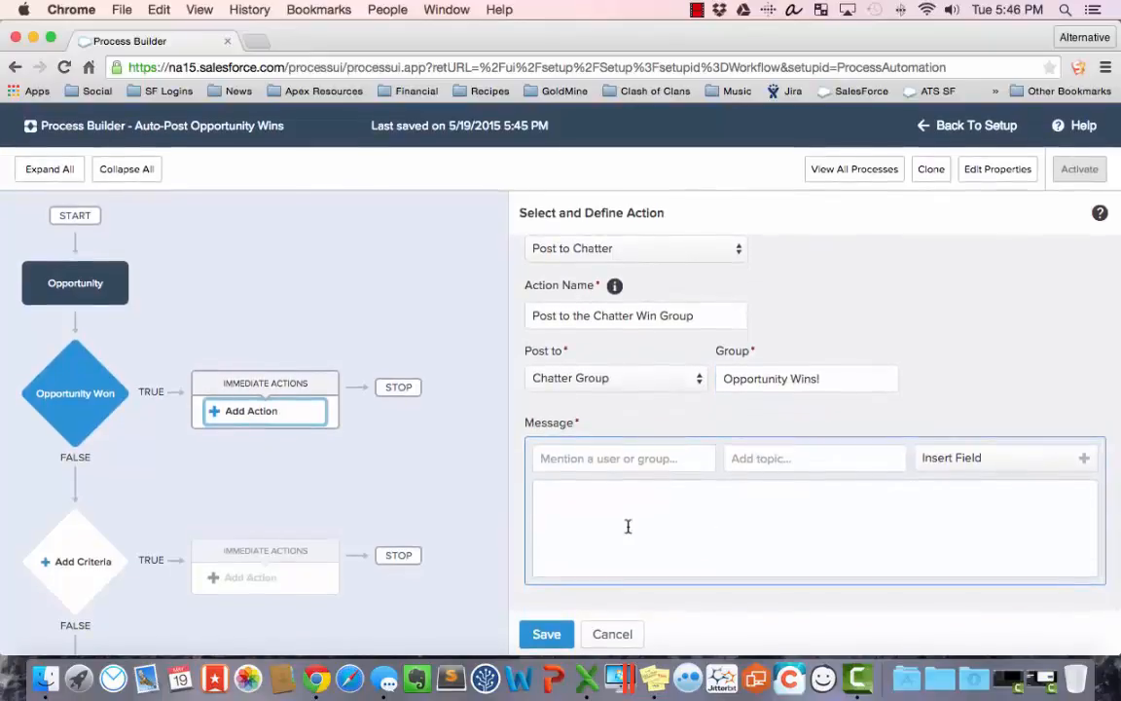
{"action": "left_click", "coordinate": [594, 502]}
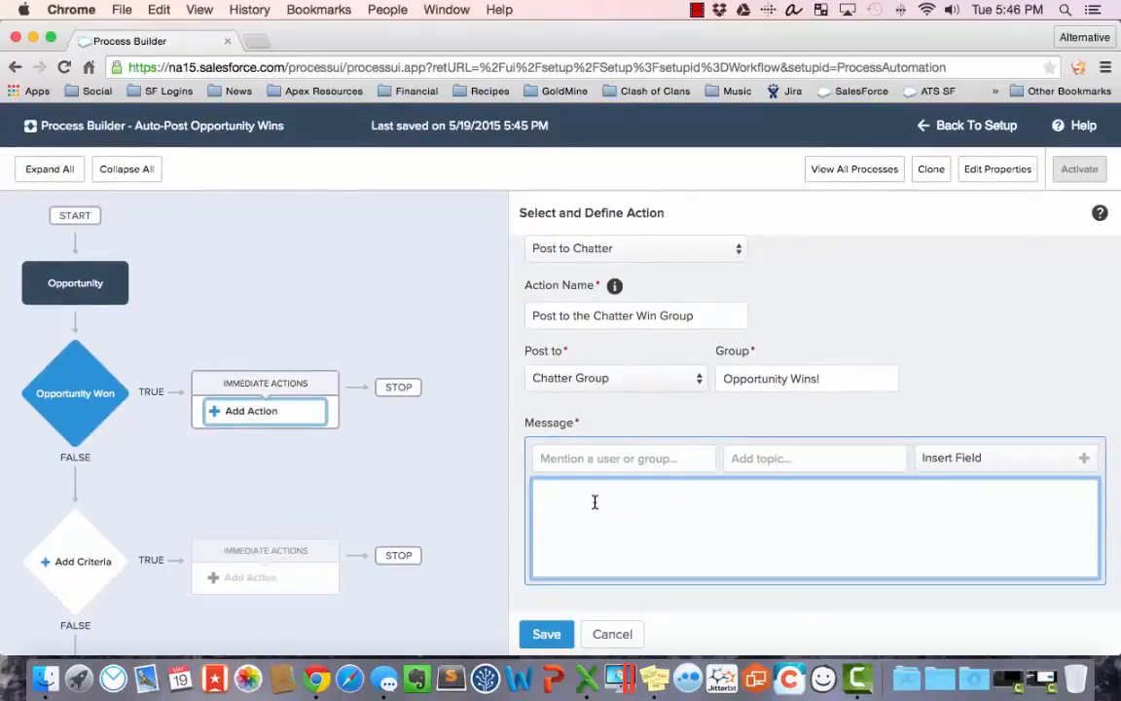
{"action": "left_click", "coordinate": [560, 458]}
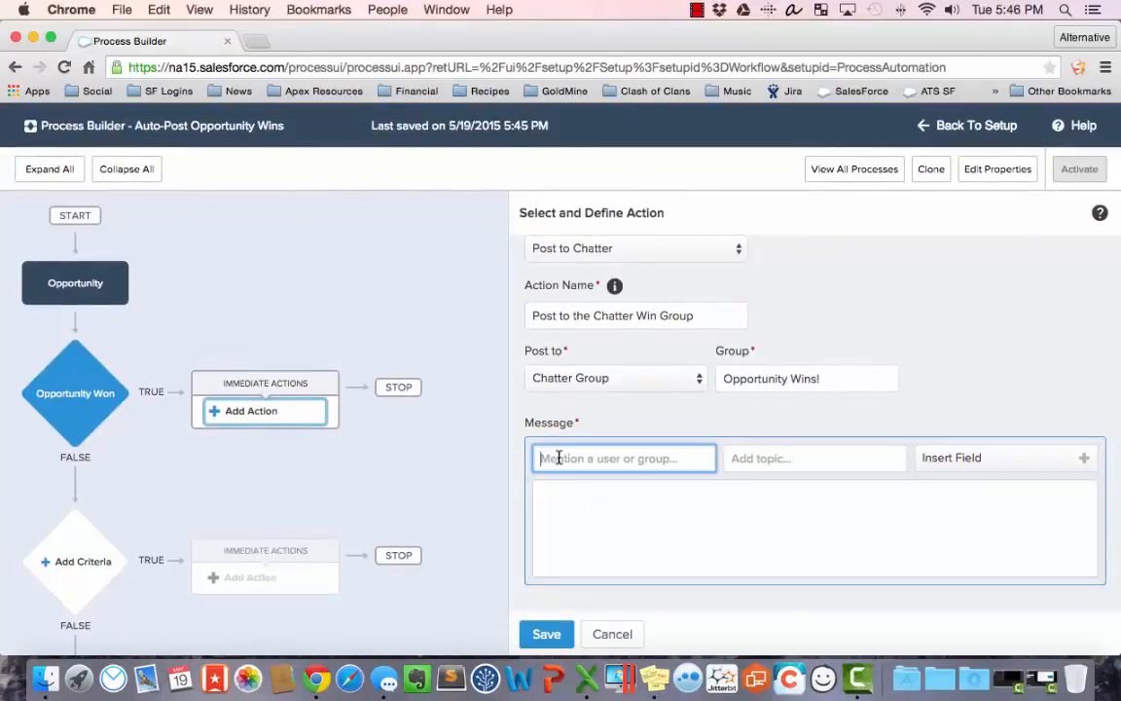
{"action": "left_click", "coordinate": [783, 458]}
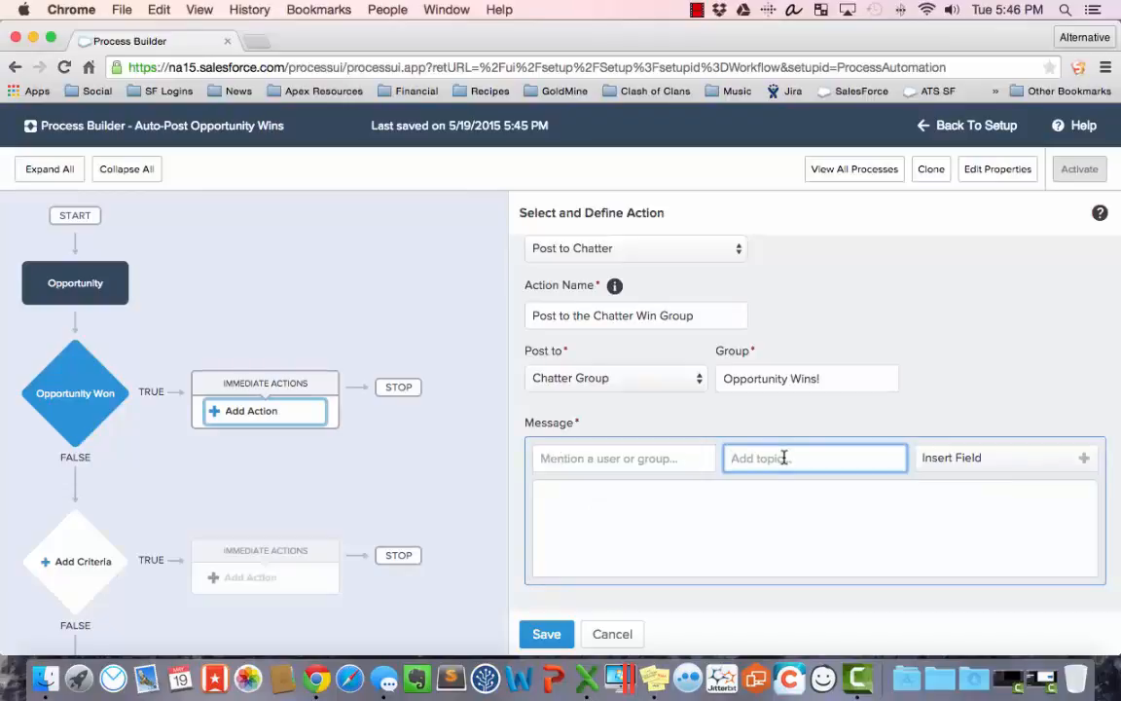
{"action": "left_click", "coordinate": [851, 503]}
{"action": "type", "text": "A"}
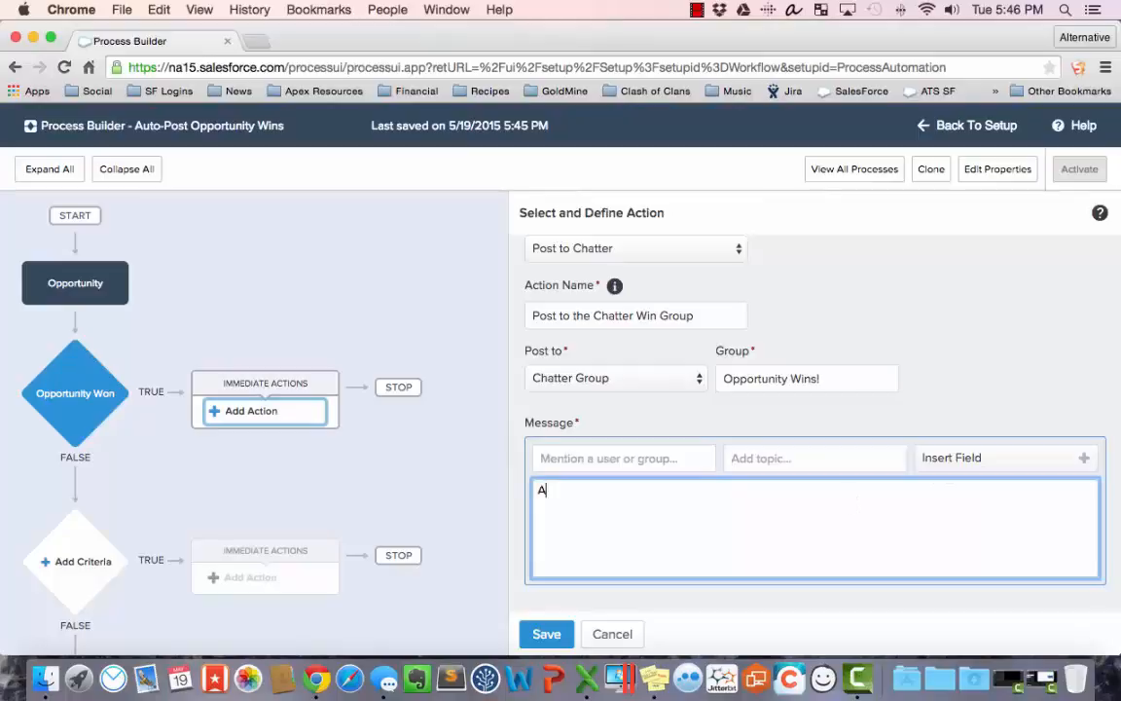
{"action": "type", "text": "ccount"}
{"action": "left_click", "coordinate": [990, 459]}
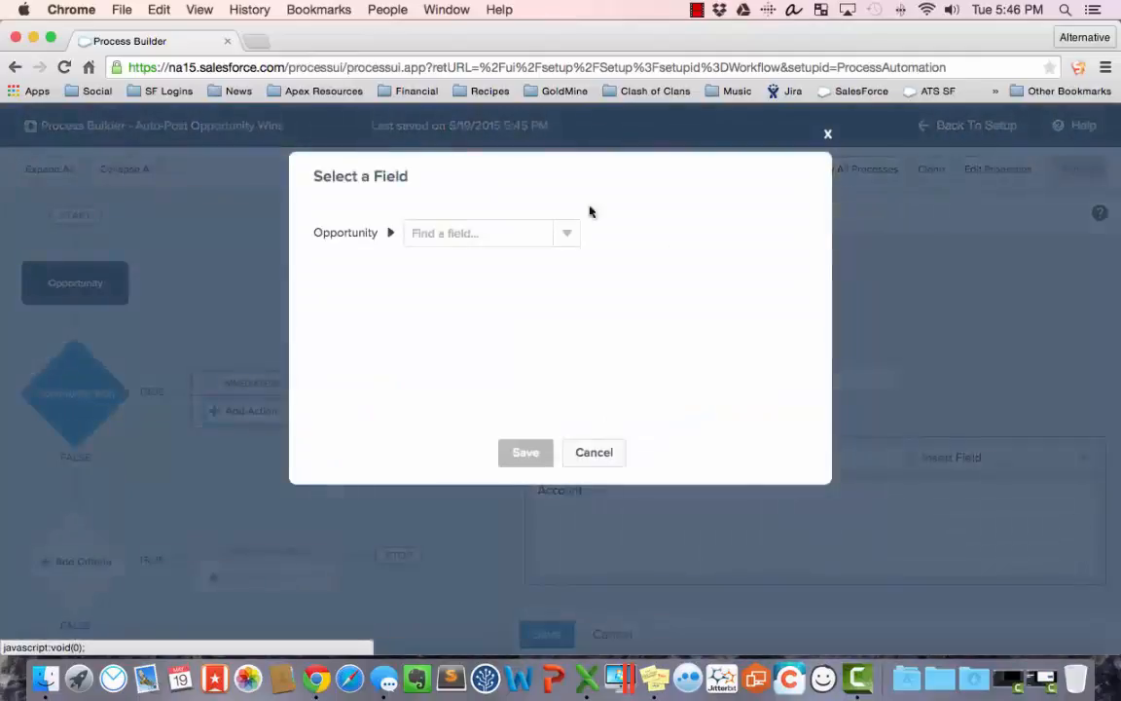
{"action": "left_click", "coordinate": [407, 233]}
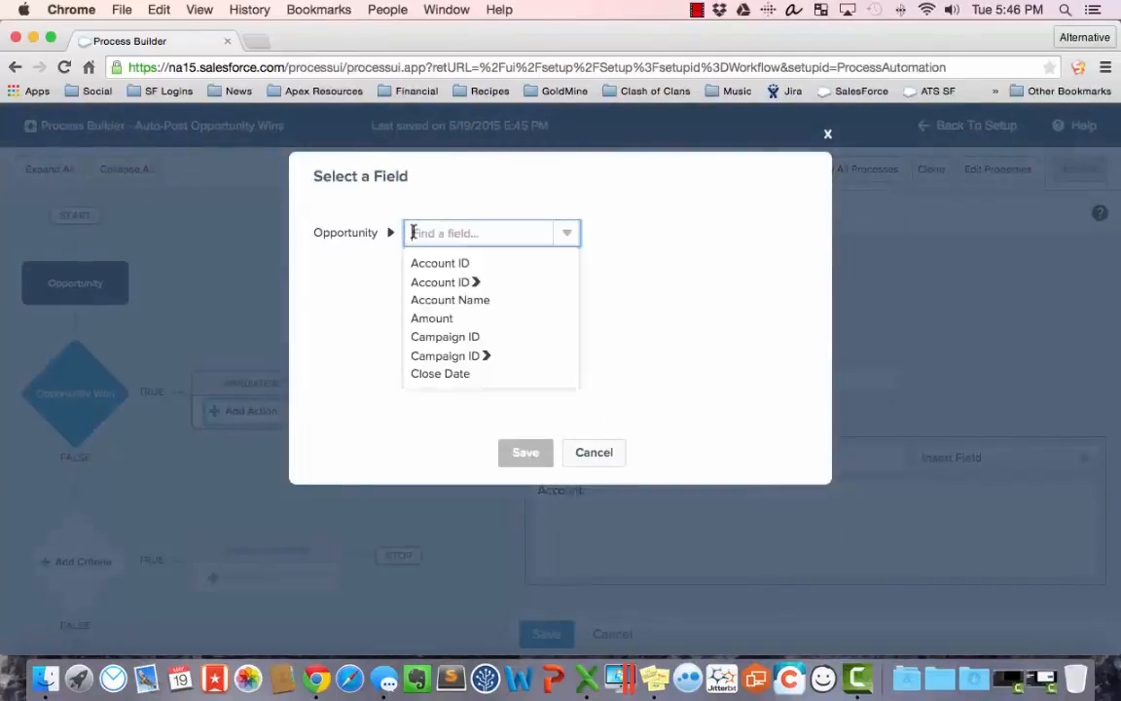
{"action": "left_click", "coordinate": [424, 300]}
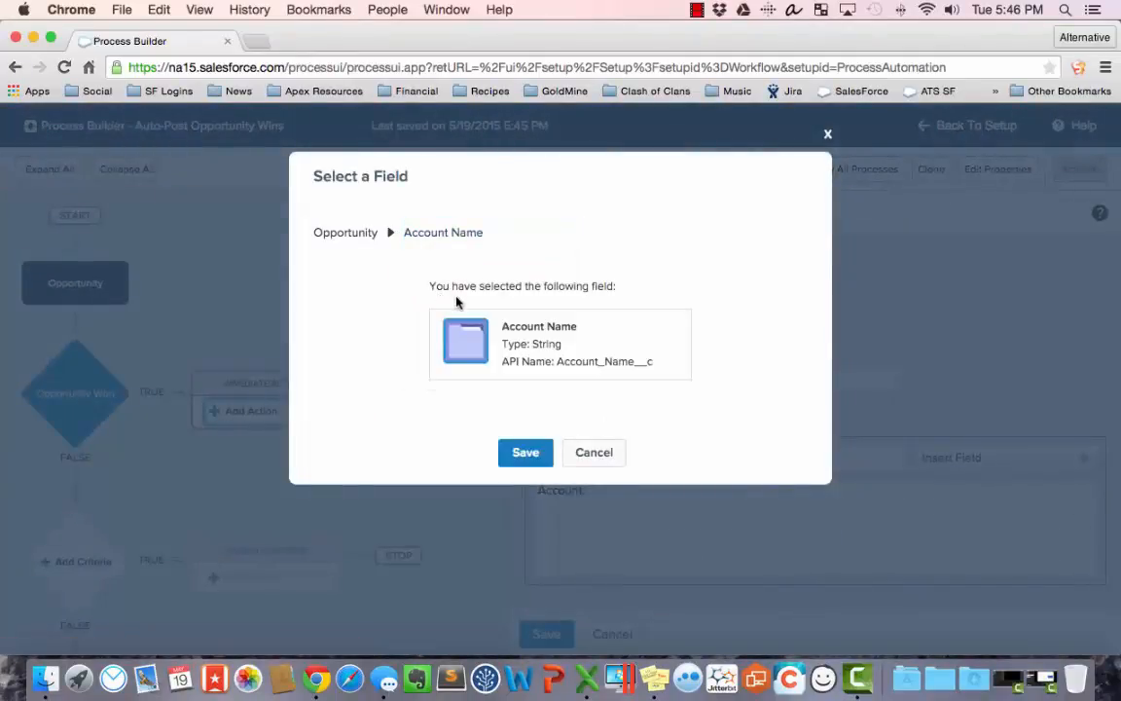
{"action": "left_click", "coordinate": [526, 452]}
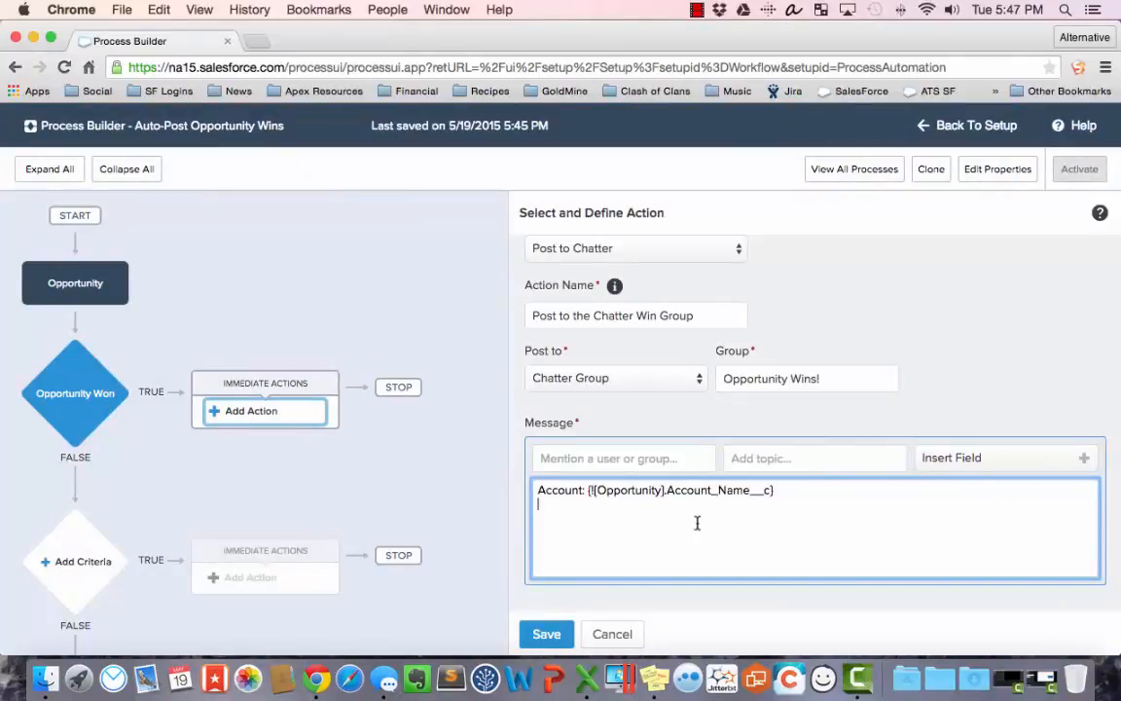
Add an "Opportunity:" line to the message with the opportunity's Name field inserted.
{"action": "key", "text": "Return"}
{"action": "type", "text": "Op"}
{"action": "left_click", "coordinate": [963, 460]}
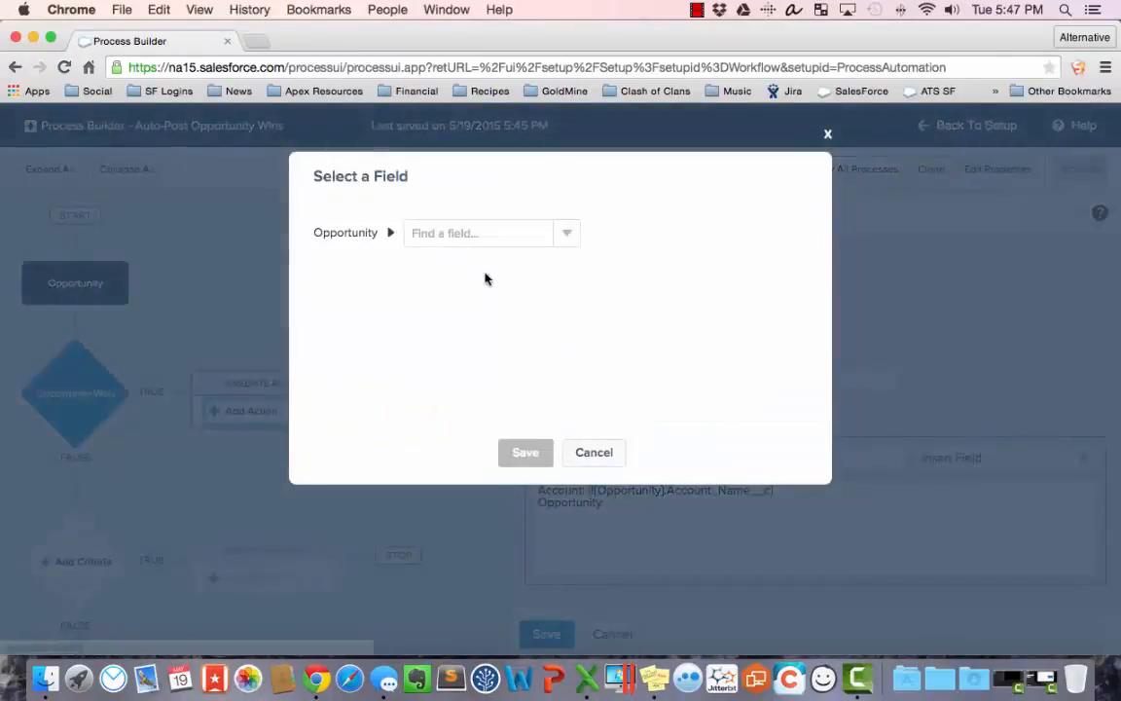
{"action": "left_click", "coordinate": [460, 230]}
{"action": "type", "text": "name"}
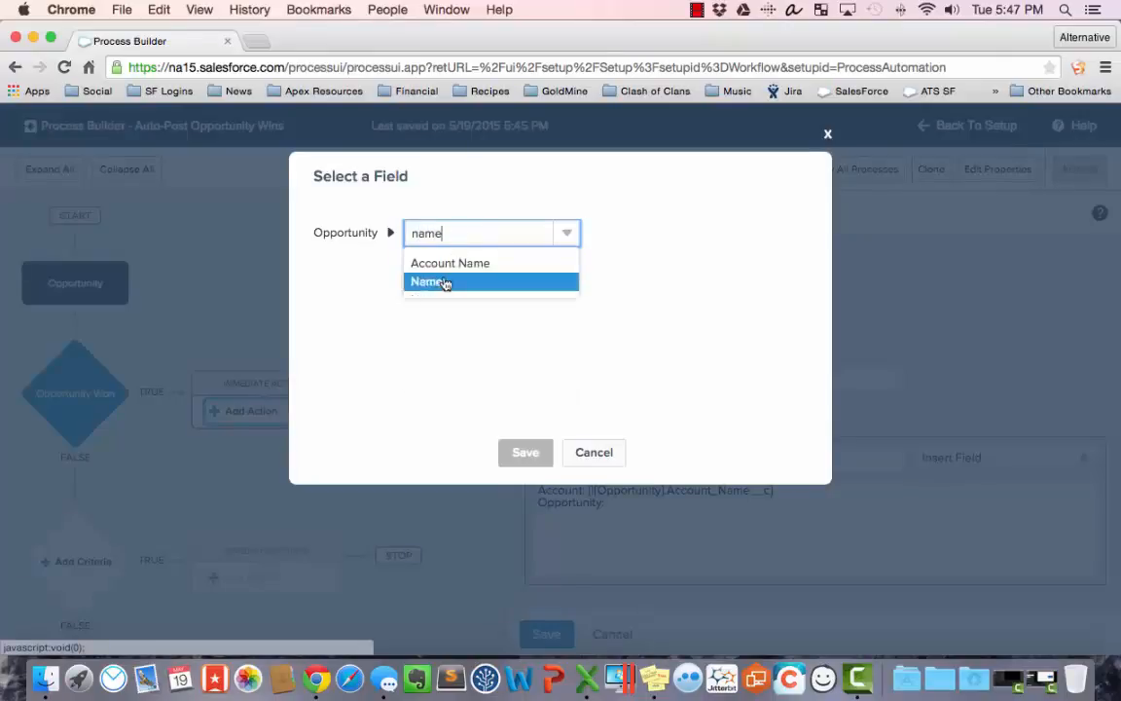
{"action": "left_click", "coordinate": [433, 284]}
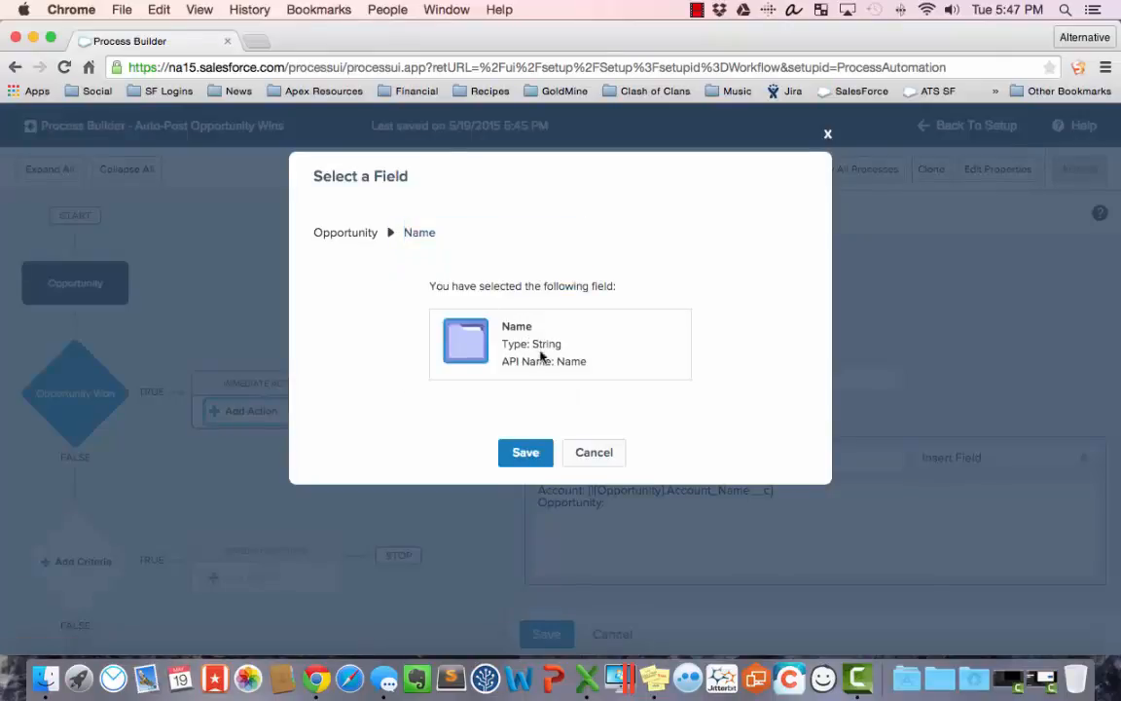
{"action": "left_click", "coordinate": [540, 446]}
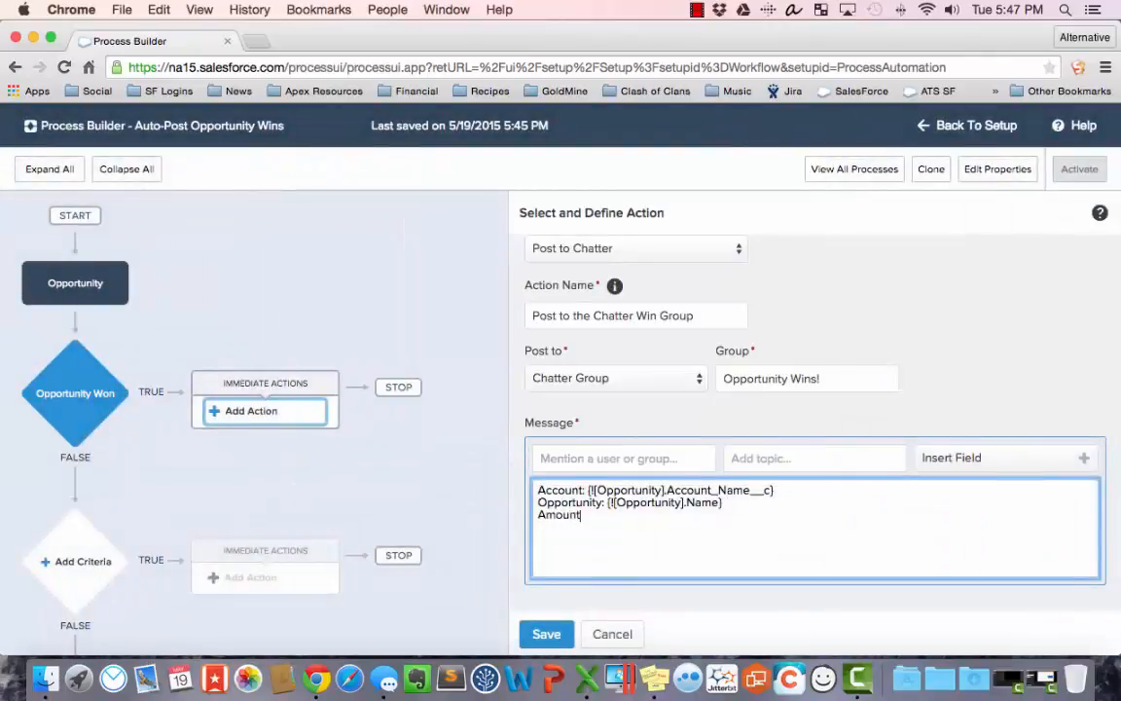
Add an "Amount:" line to the message with the opportunity's Amount field inserted.
{"action": "left_click", "coordinate": [959, 459]}
{"action": "left_click", "coordinate": [430, 235]}
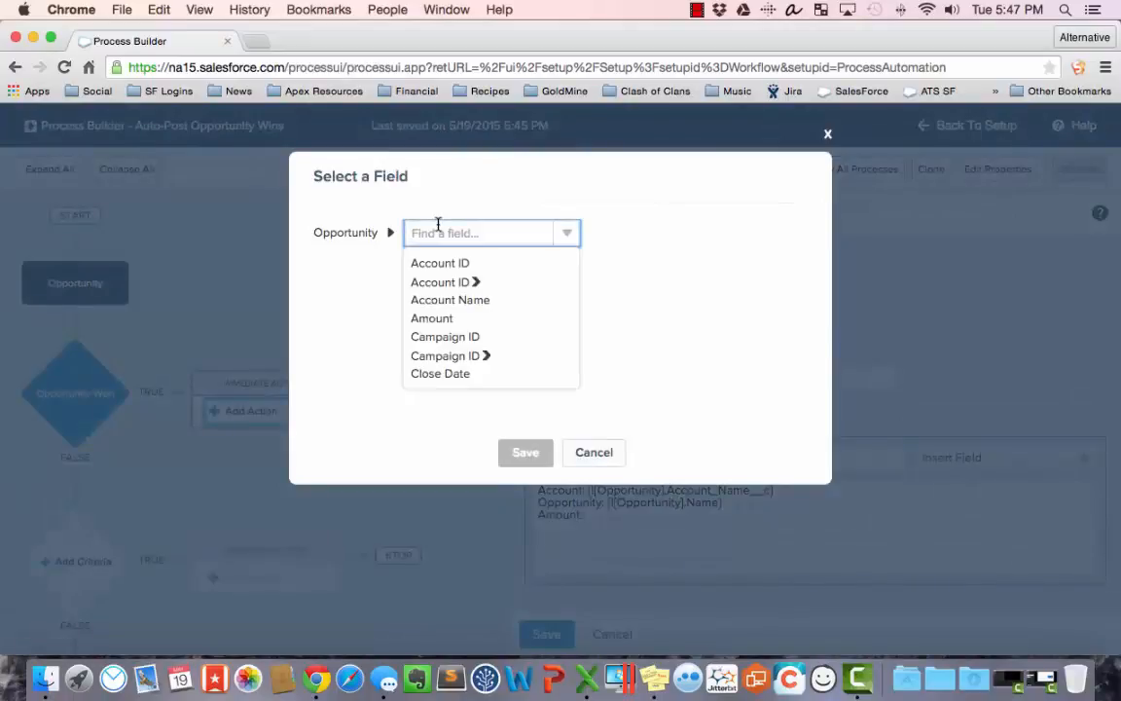
{"action": "left_click", "coordinate": [431, 318]}
{"action": "left_click", "coordinate": [524, 452]}
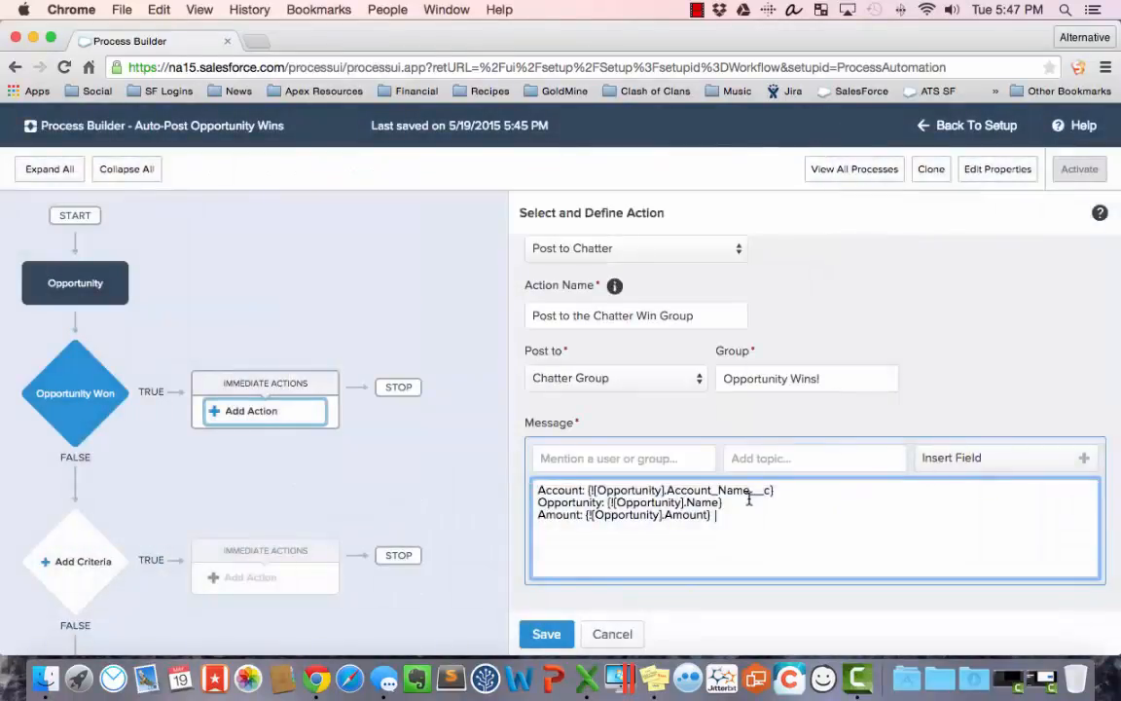
Add an "Owner:" line to the message with the First Name field from the opportunity's related Owner ID record.
{"action": "type", "text": "Owner:"}
{"action": "left_click", "coordinate": [968, 459]}
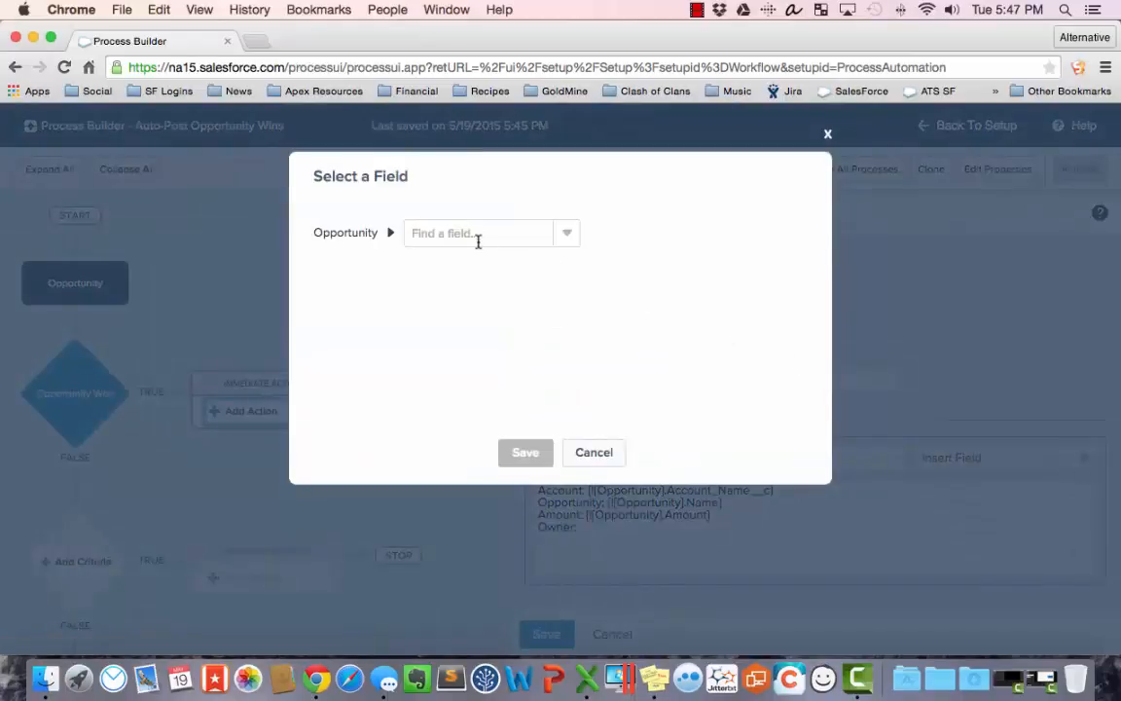
{"action": "left_click", "coordinate": [474, 236]}
{"action": "type", "text": "own"}
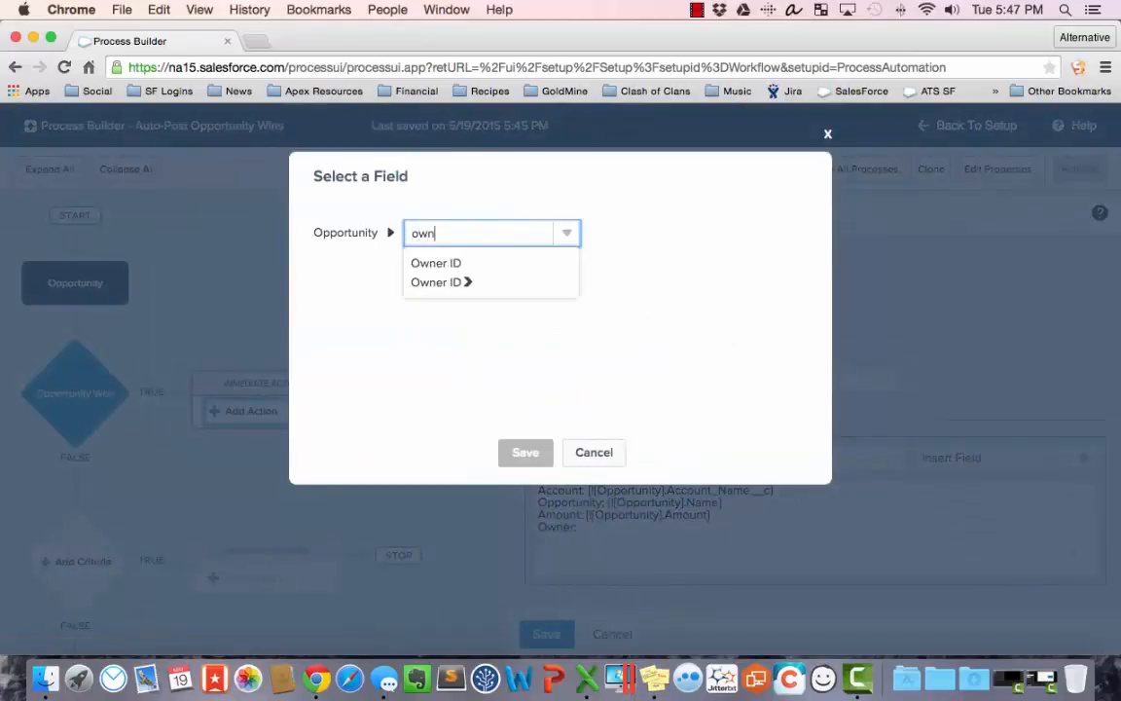
{"action": "left_click", "coordinate": [462, 282]}
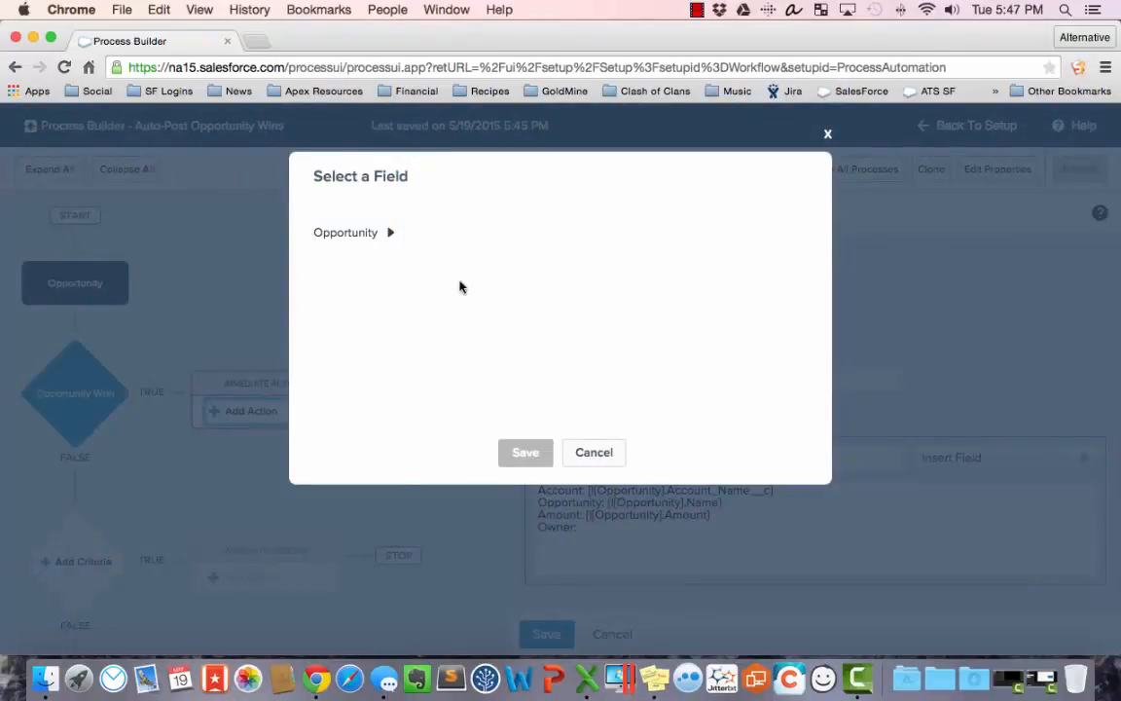
{"action": "left_click", "coordinate": [489, 233]}
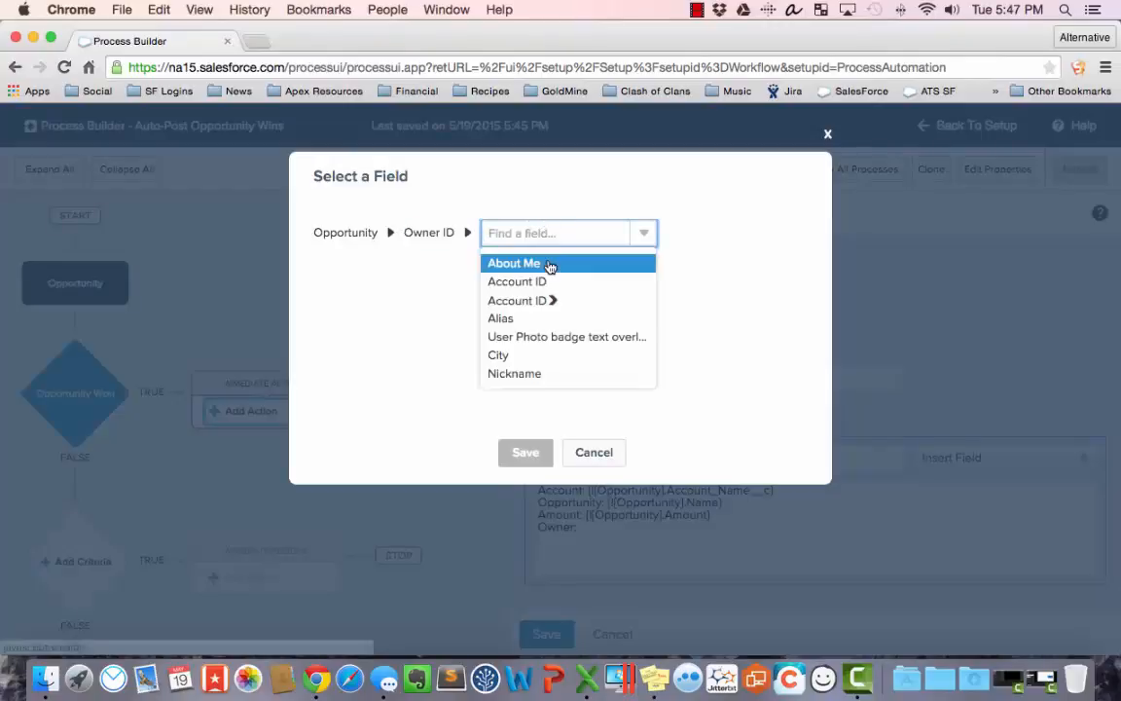
{"action": "type", "text": "f"}
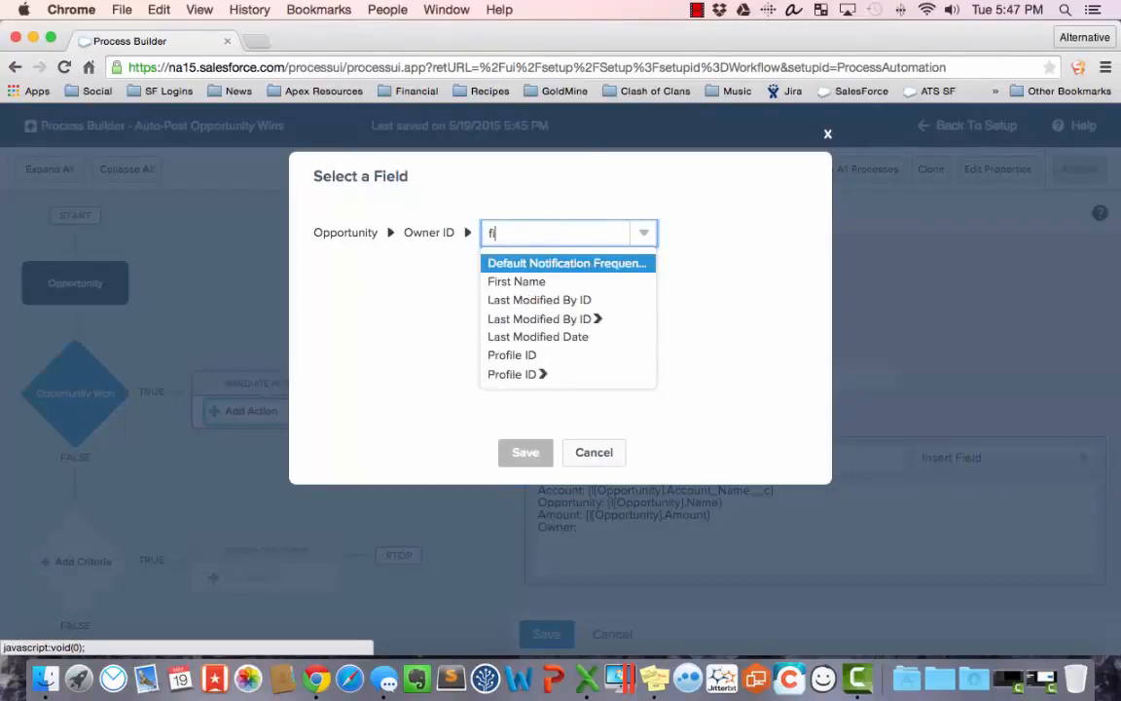
{"action": "type", "text": "i"}
{"action": "left_click", "coordinate": [550, 281]}
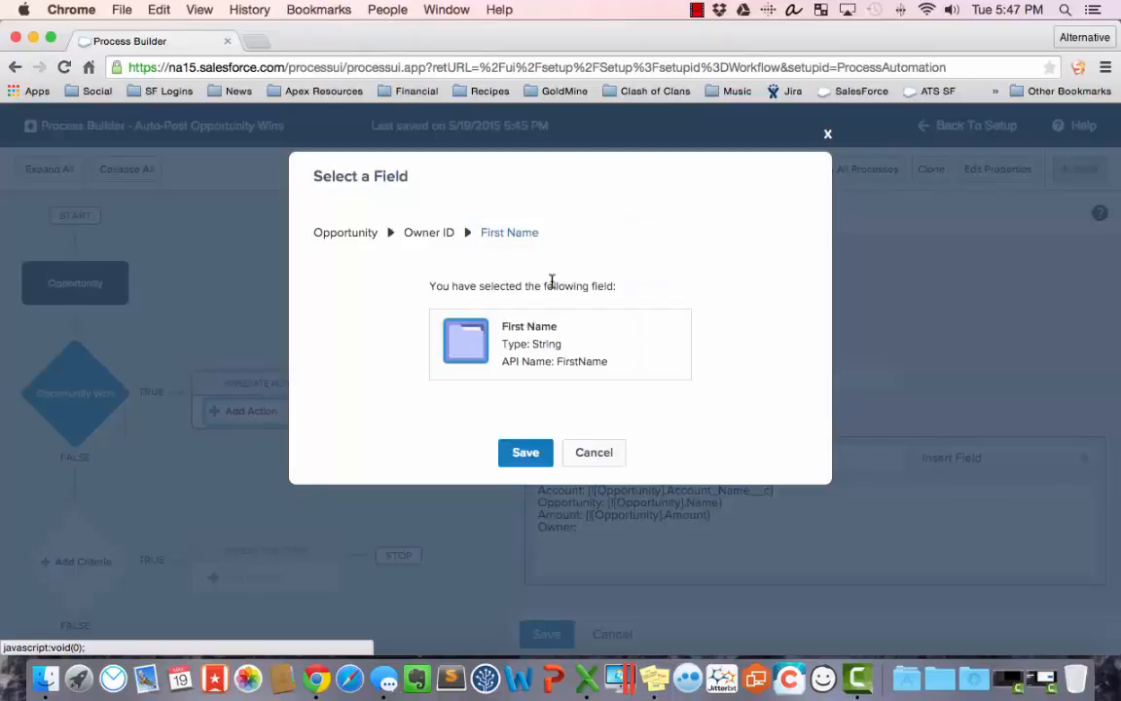
{"action": "left_click", "coordinate": [524, 453]}
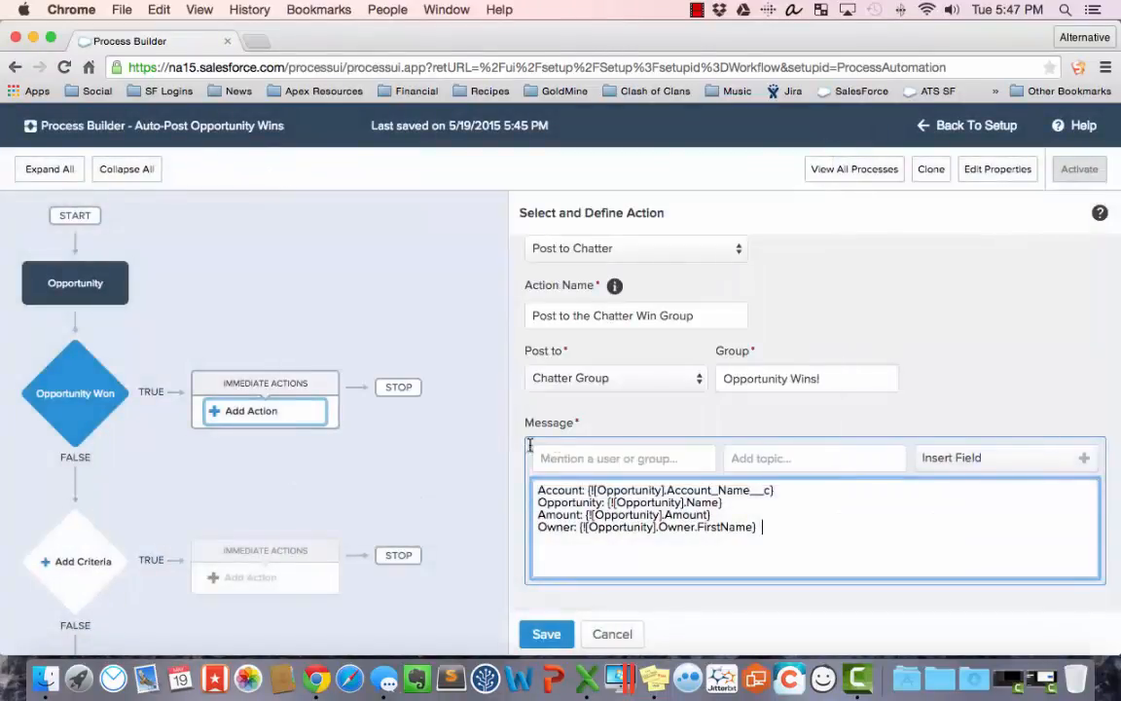
Append the Last Name field from the related Owner ID record to the message's Owner line.
{"action": "left_click", "coordinate": [953, 457]}
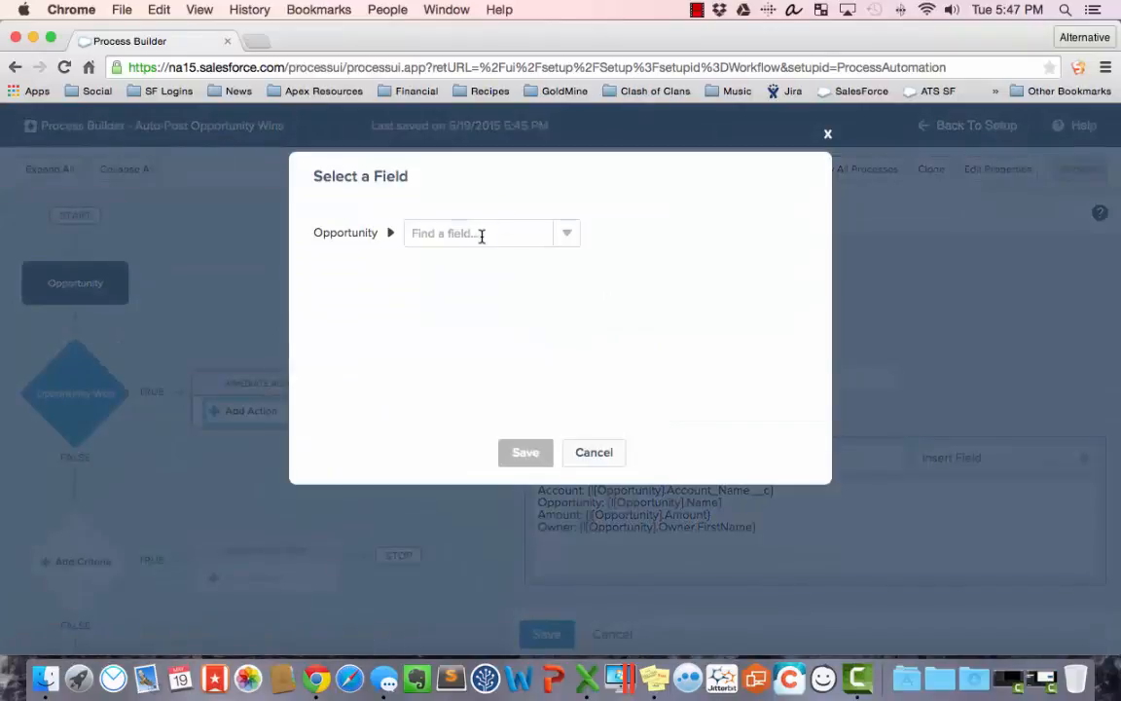
{"action": "left_click", "coordinate": [480, 234]}
{"action": "type", "text": "own"}
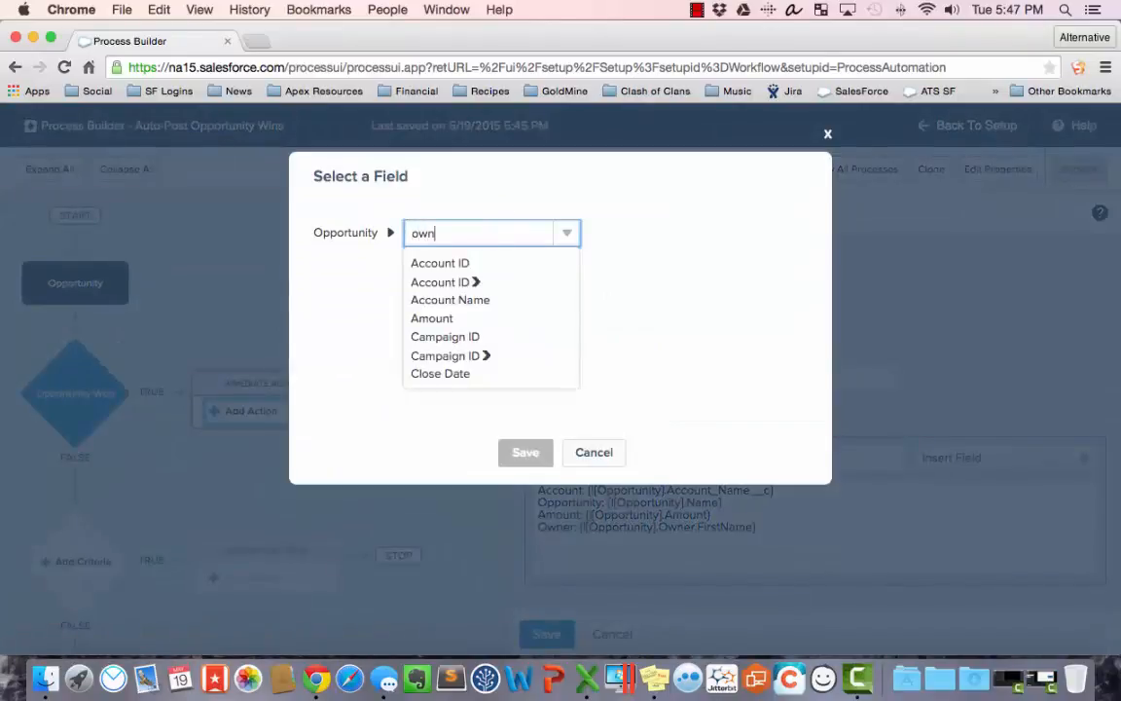
{"action": "left_click", "coordinate": [475, 282]}
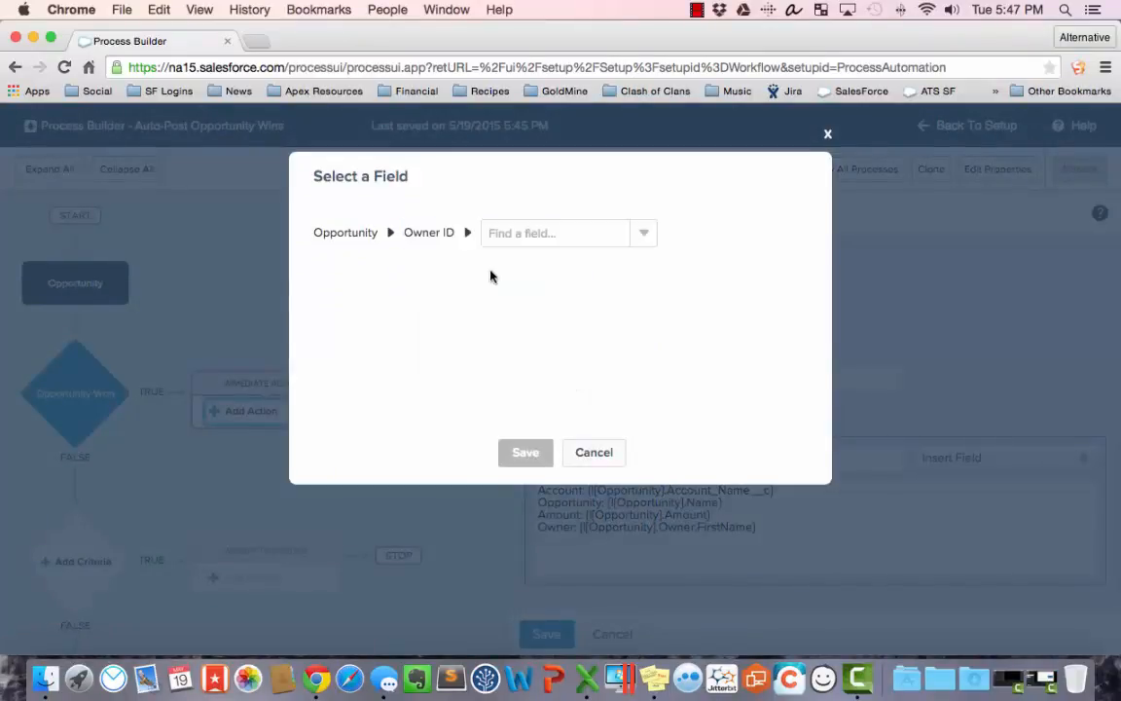
{"action": "left_click", "coordinate": [530, 231]}
{"action": "type", "text": "last"}
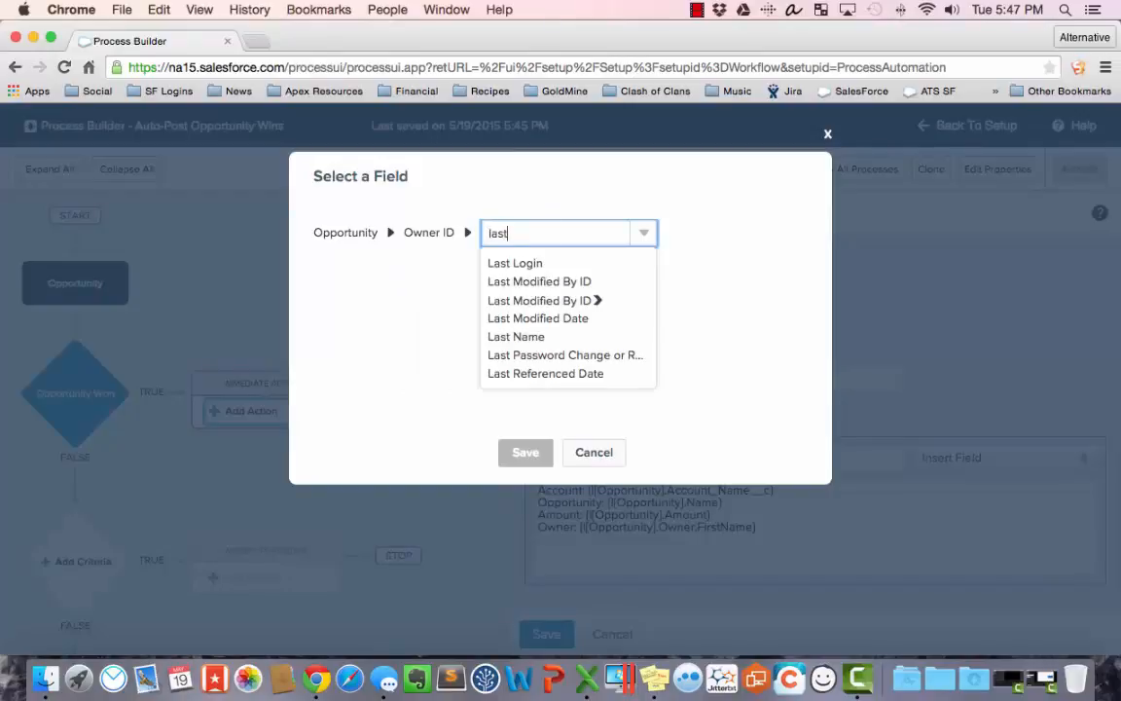
{"action": "left_click", "coordinate": [528, 340]}
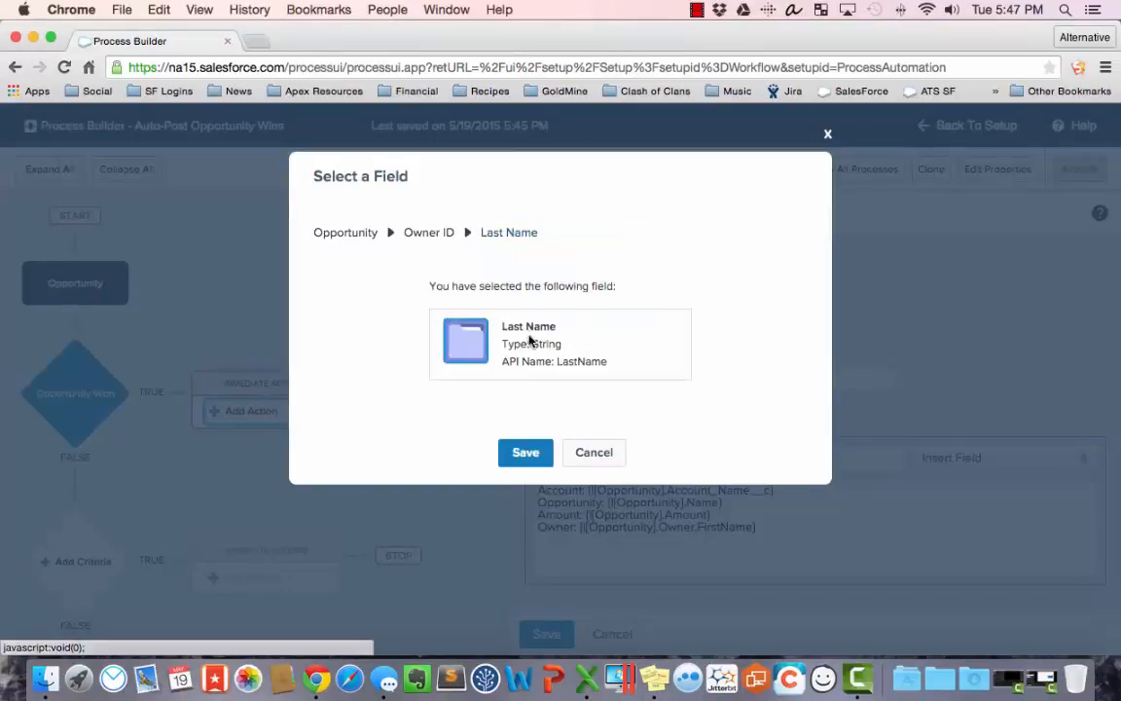
{"action": "left_click", "coordinate": [519, 451]}
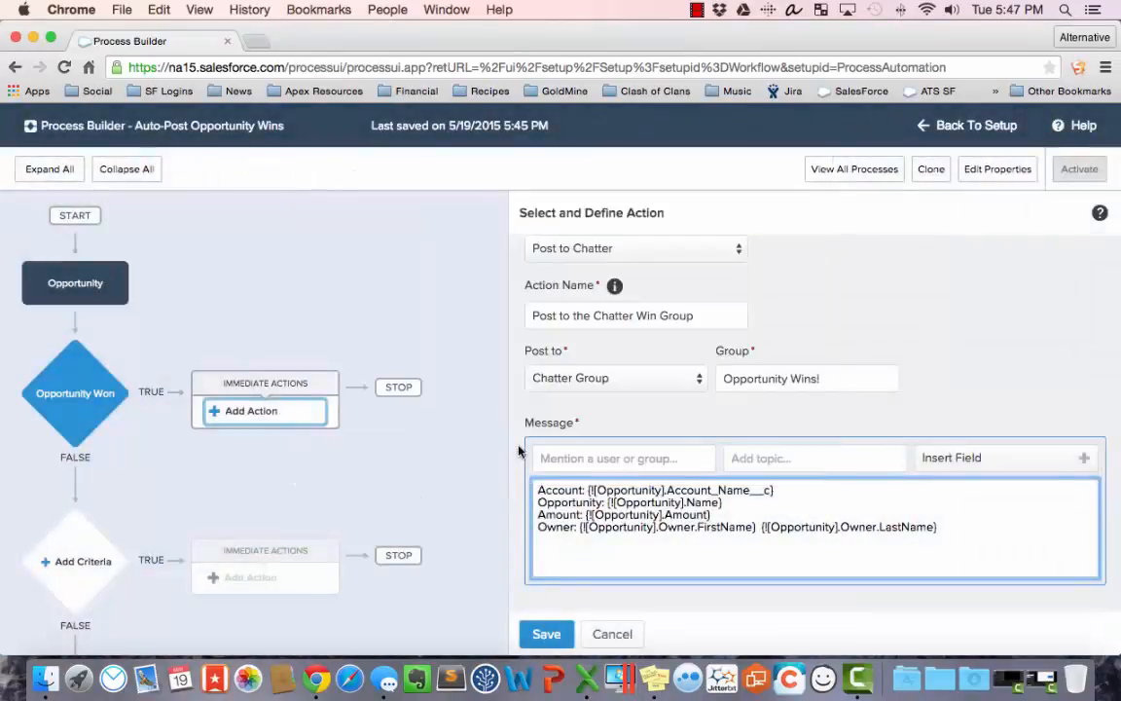
Save the Chatter post action and activate the Auto-Post Opportunity Wins process, accepting the activation confirmation.
{"action": "left_click", "coordinate": [543, 635]}
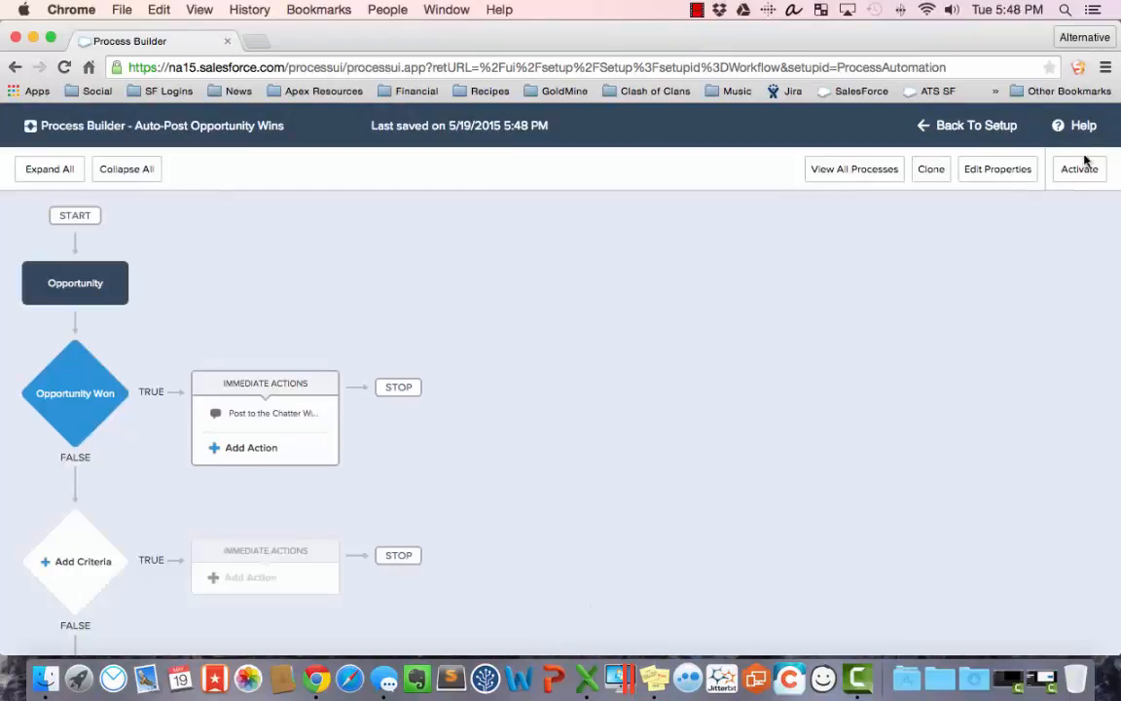
{"action": "left_click", "coordinate": [1068, 175]}
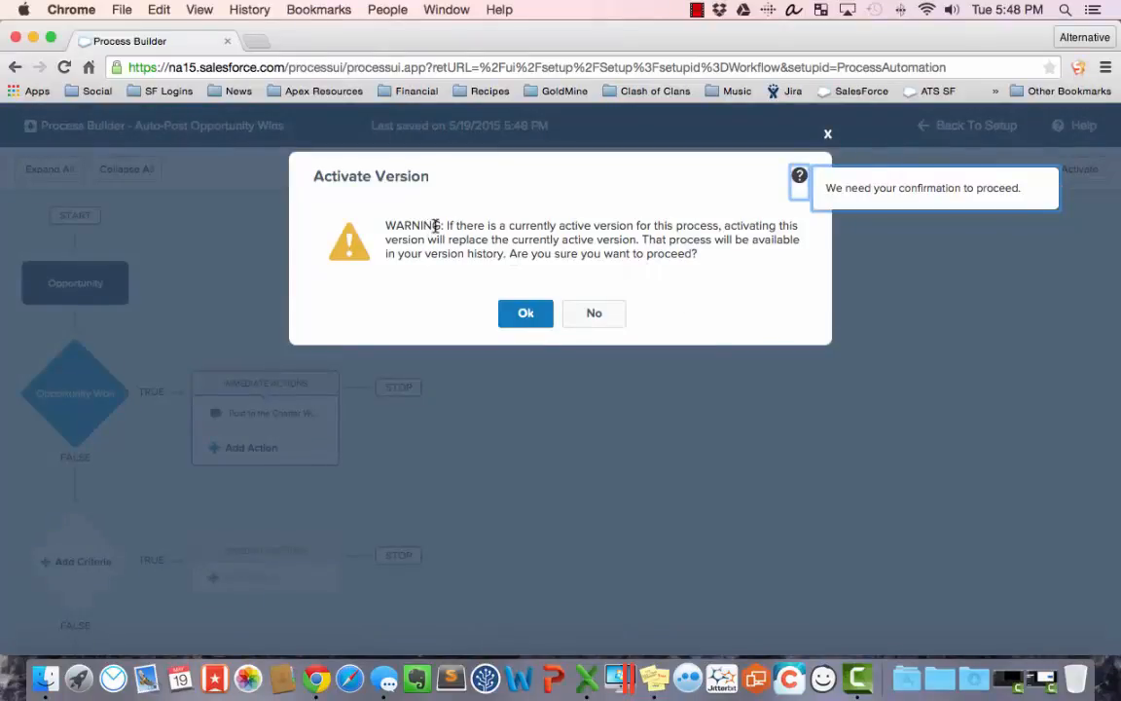
{"action": "left_click", "coordinate": [530, 314]}
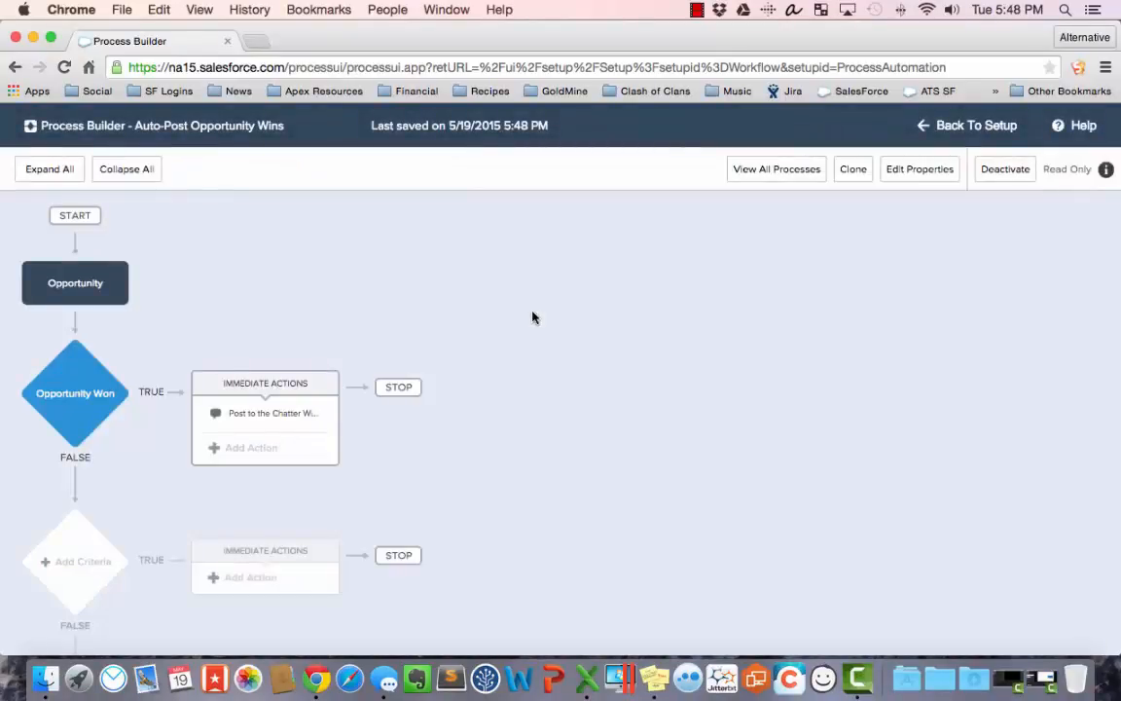
Return to Setup, open Opportunities in a separate browser tab, and open the ABC Global Corp - Widgets opportunity.
{"action": "left_click", "coordinate": [976, 127]}
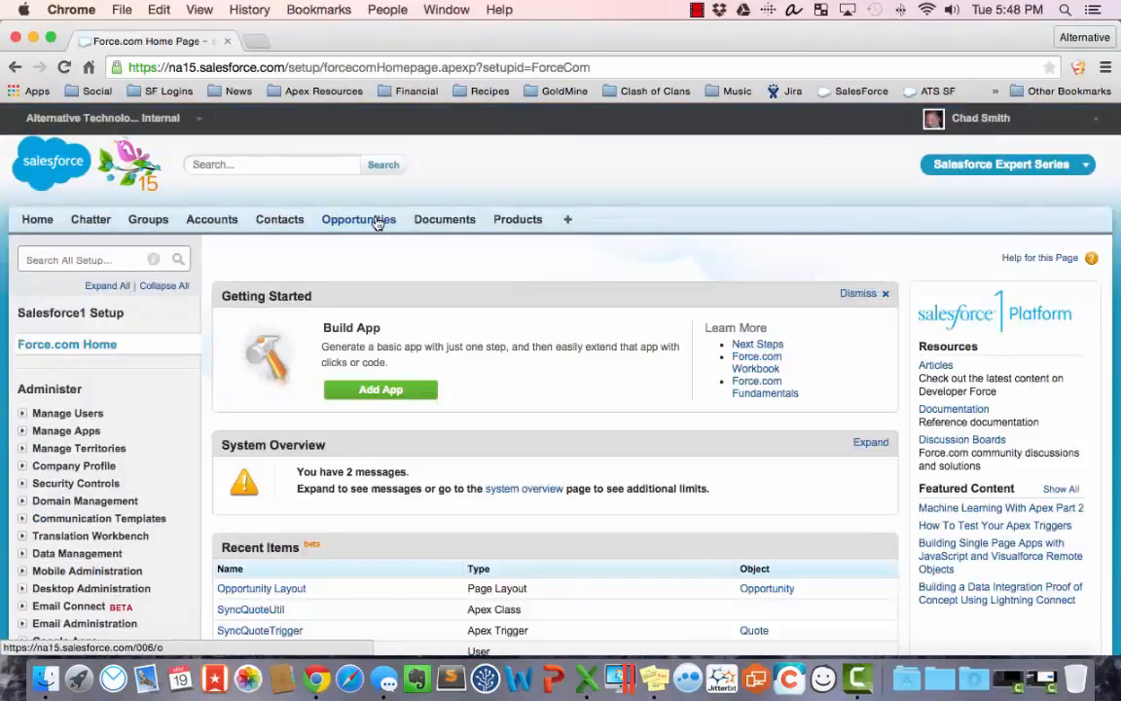
{"action": "left_click", "coordinate": [378, 220], "text": "super"}
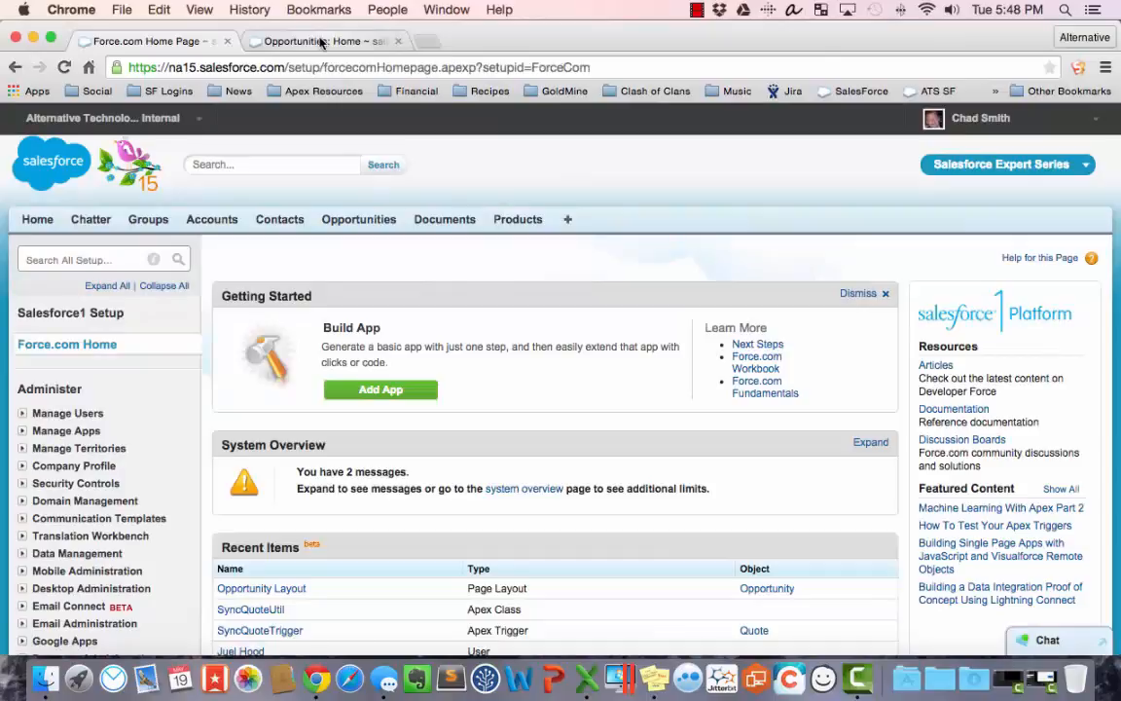
{"action": "left_click", "coordinate": [320, 41]}
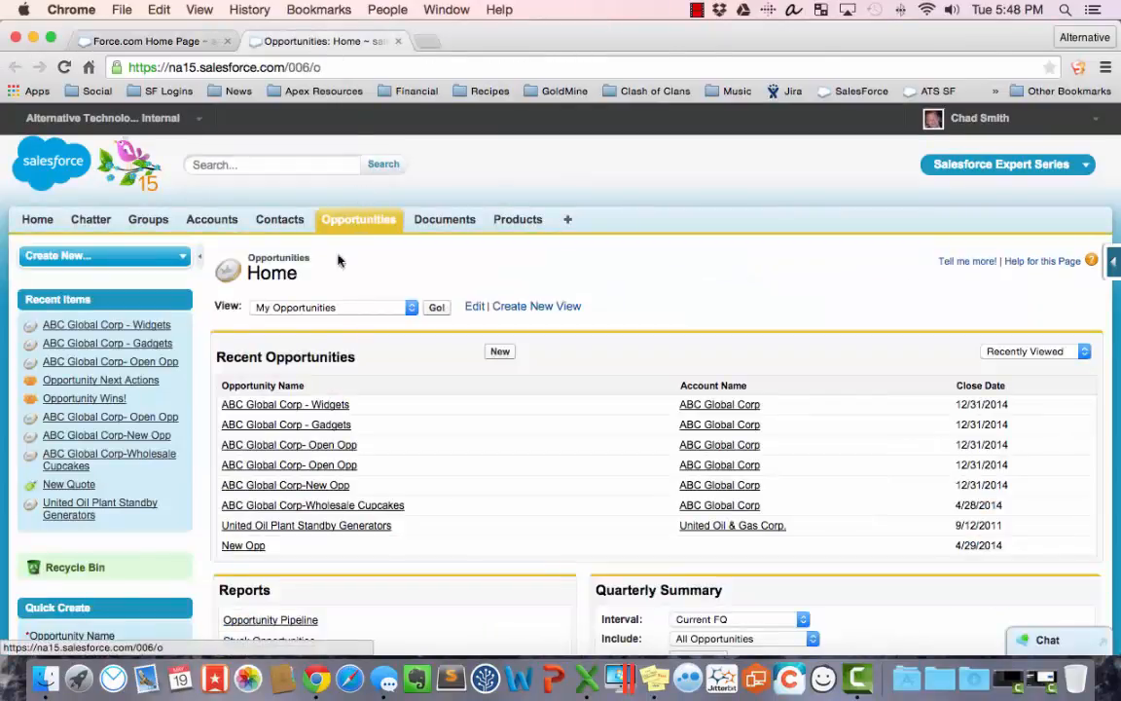
{"action": "left_click", "coordinate": [280, 409]}
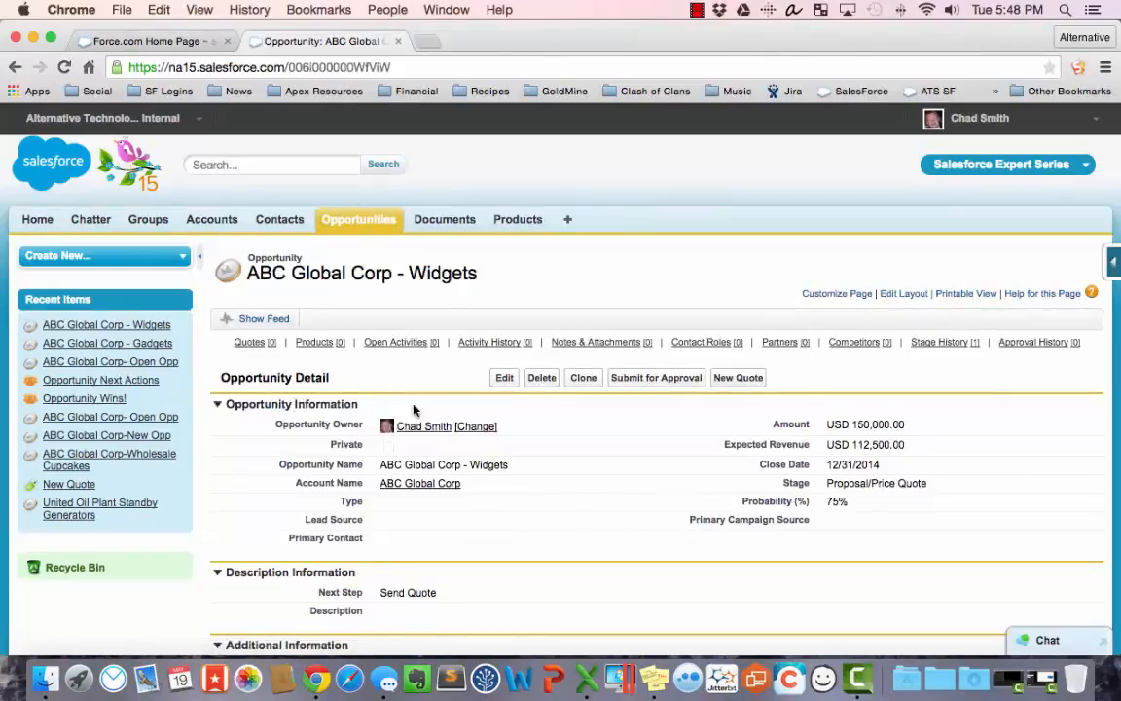
Set the stage of the ABC Global Corp - Widgets opportunity to Closed Won and save the record.
{"action": "left_click", "coordinate": [504, 377]}
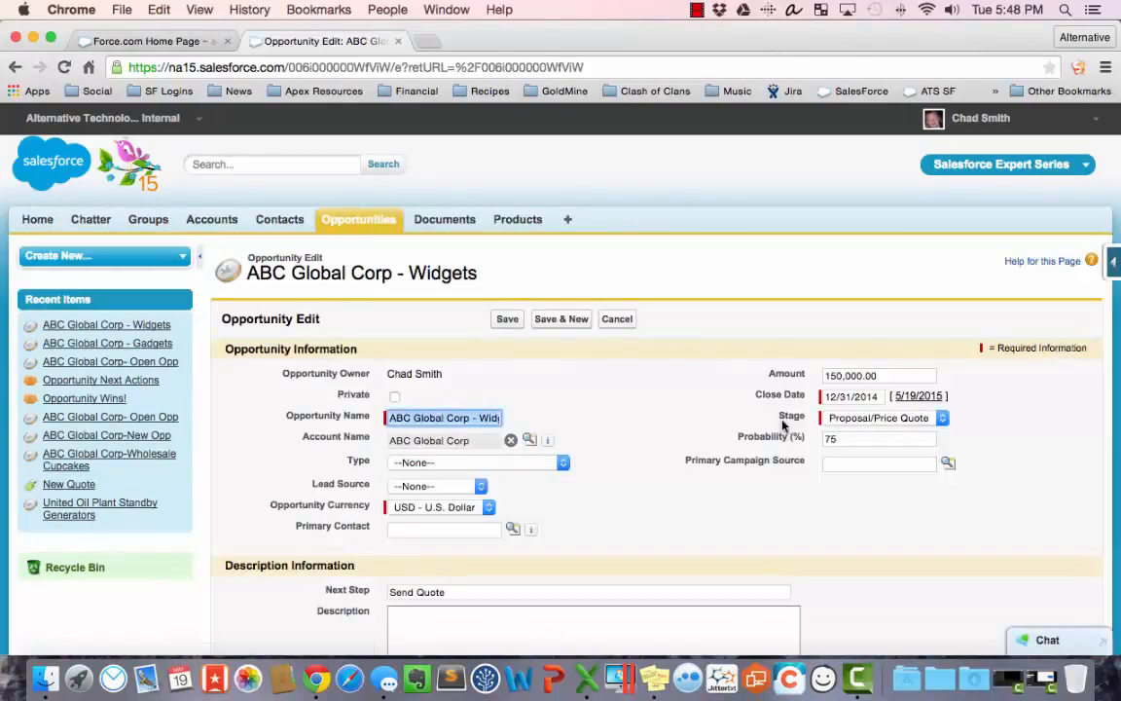
{"action": "left_click", "coordinate": [851, 420]}
{"action": "left_click", "coordinate": [853, 446]}
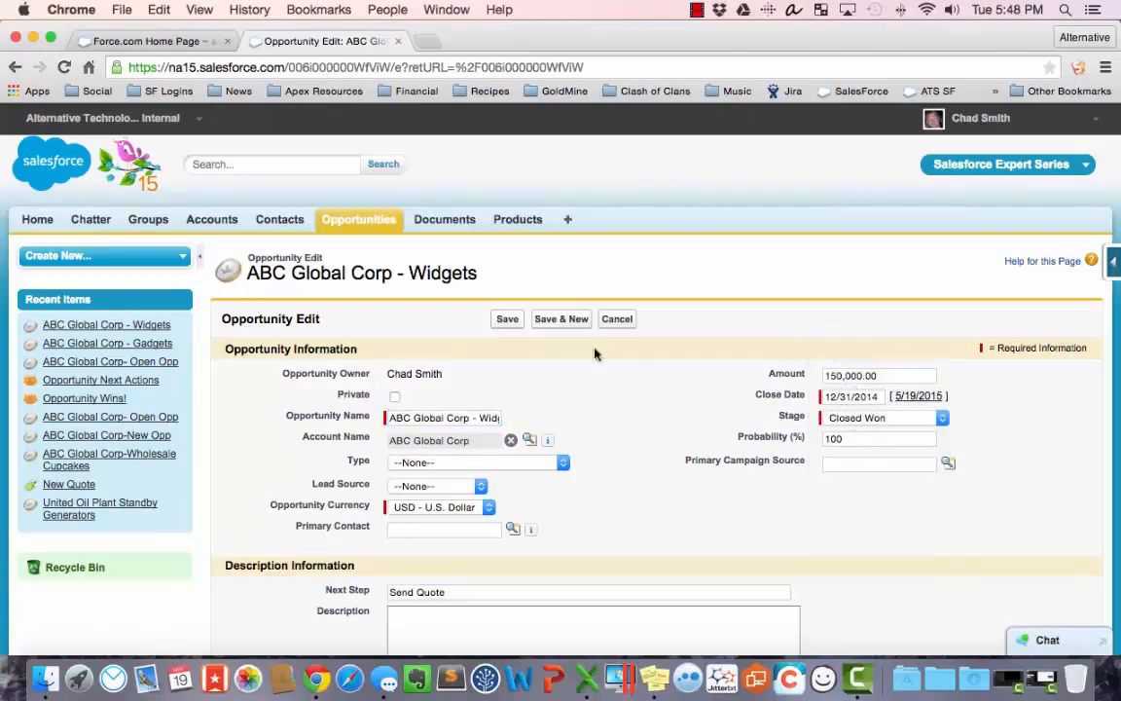
{"action": "left_click", "coordinate": [507, 320]}
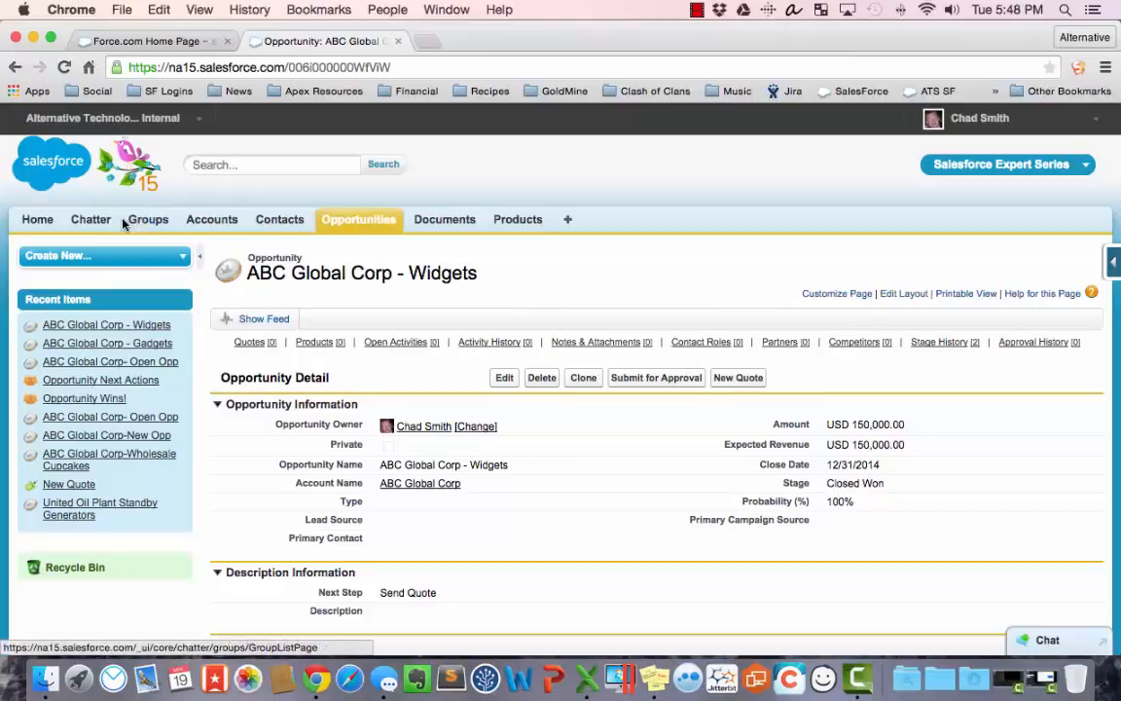
Open the Opportunity Wins! group in a separate browser tab and examine the automatic post's opportunity details.
{"action": "left_click", "coordinate": [148, 220], "text": "super"}
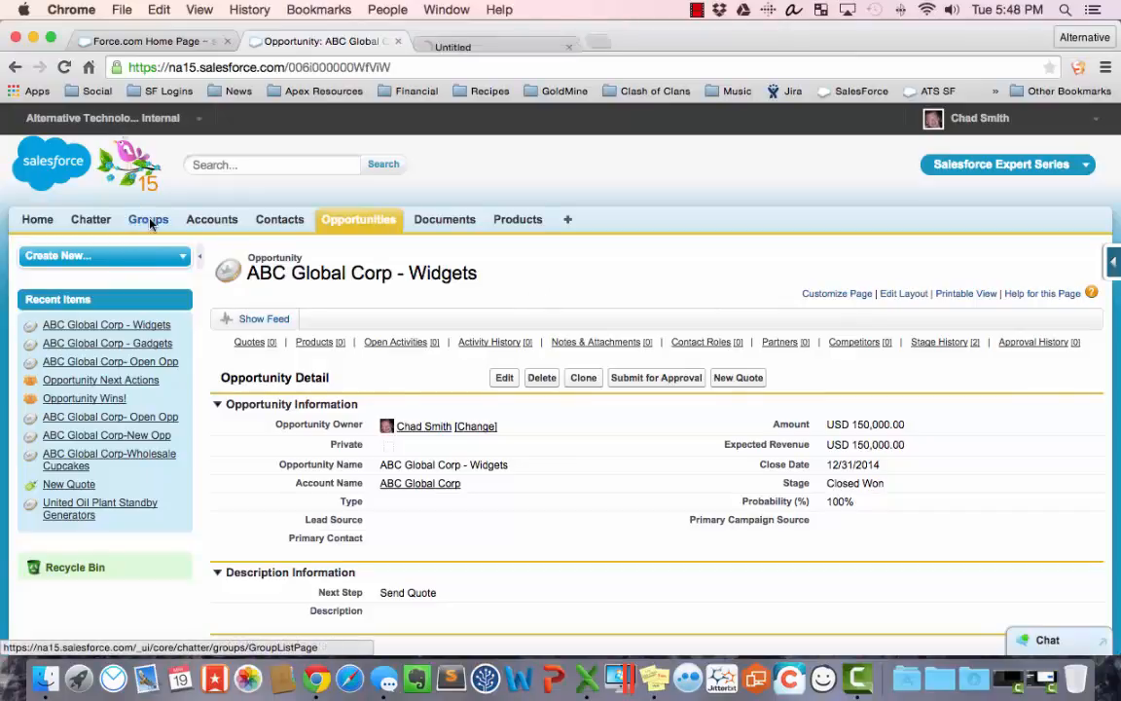
{"action": "left_click", "coordinate": [492, 41]}
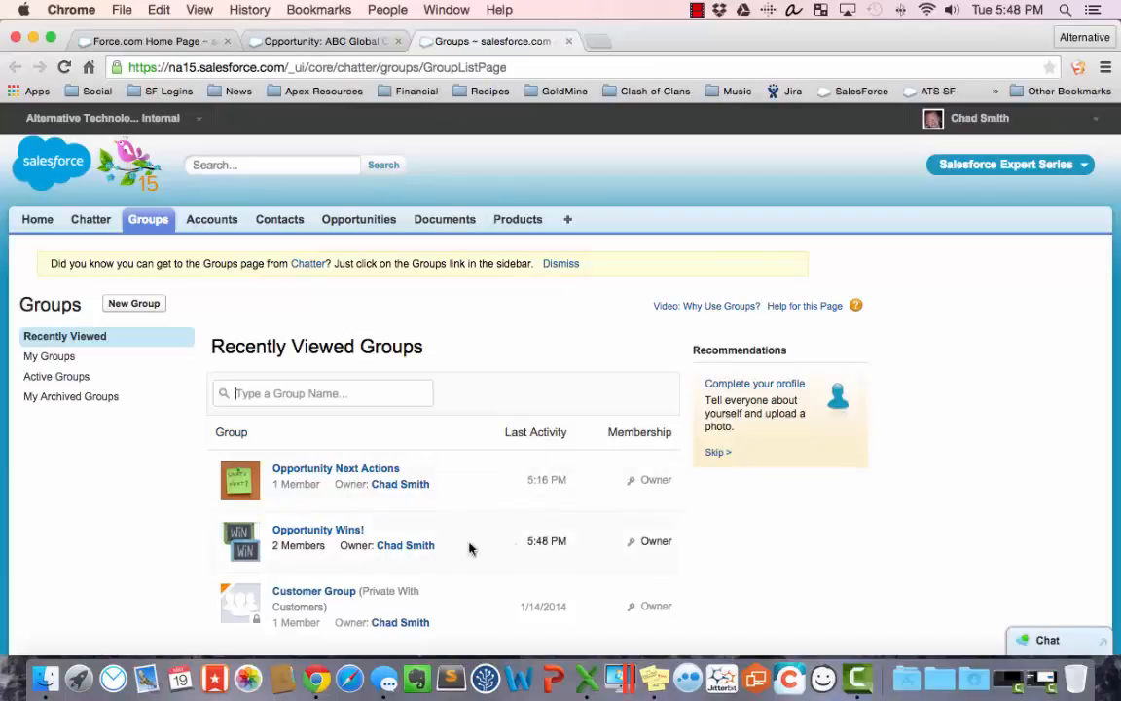
{"action": "left_click", "coordinate": [308, 531]}
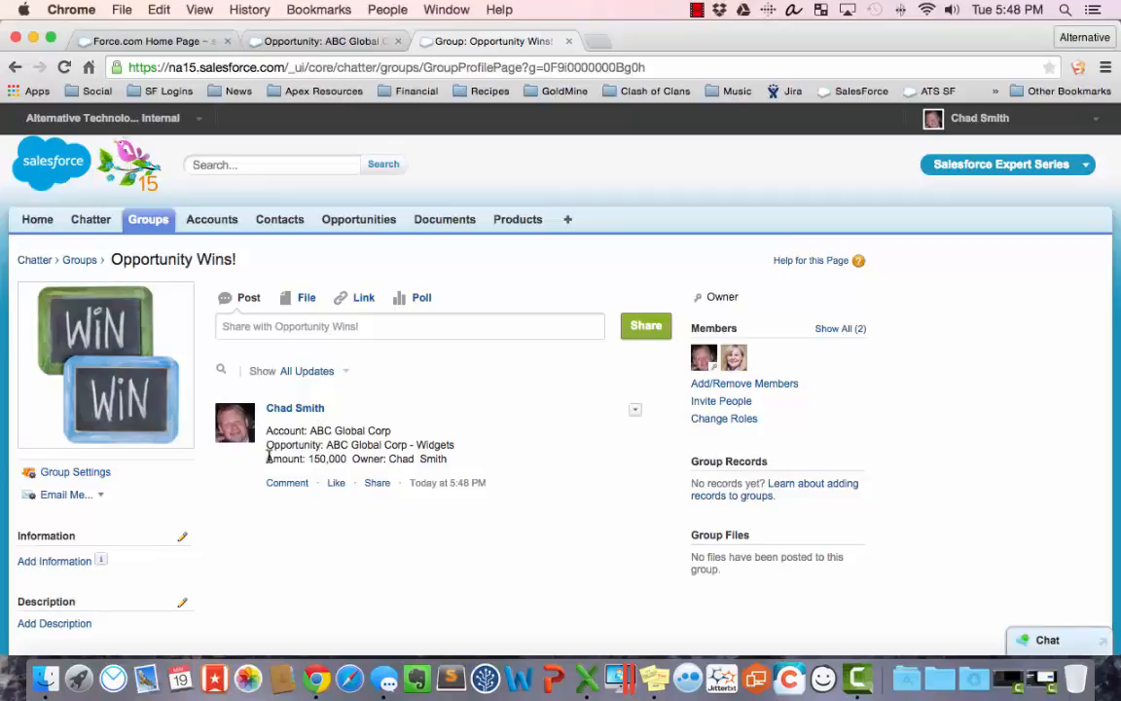
{"action": "left_click_drag", "start_coordinate": [266, 458], "coordinate": [352, 458]}
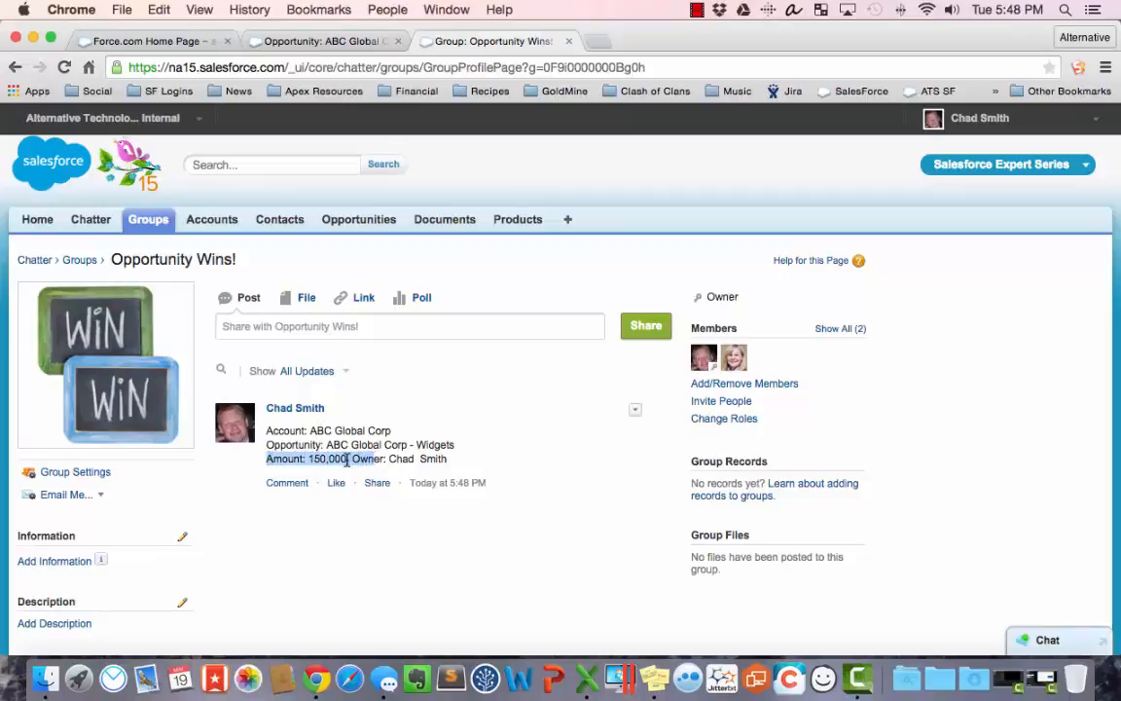
{"action": "left_click", "coordinate": [377, 460]}
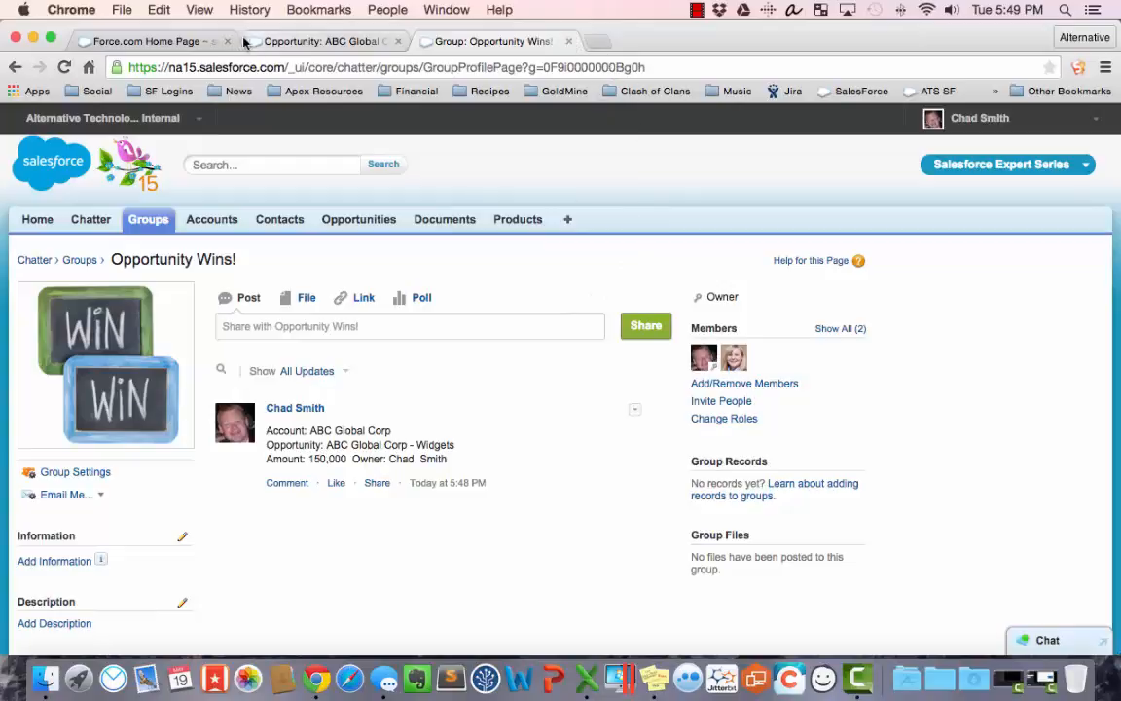
Go back to the Force.com setup page and open Process Builder under Create, Workflow & Approvals.
{"action": "left_click", "coordinate": [170, 46]}
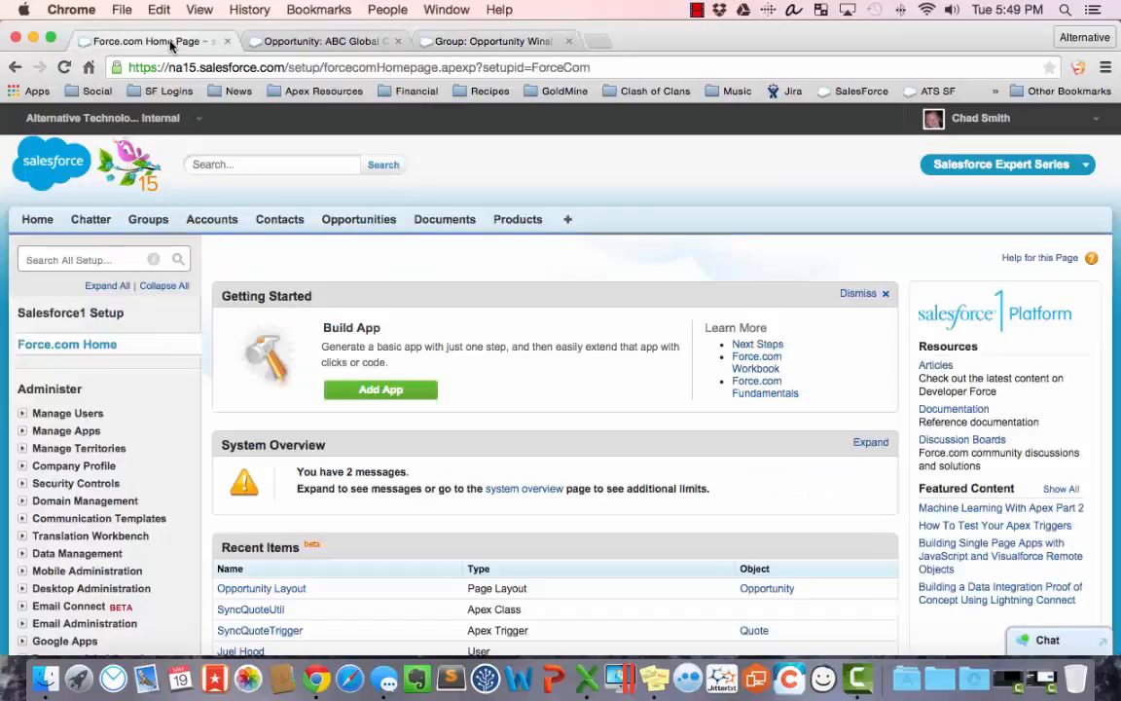
{"action": "scroll", "coordinate": [88, 275], "scroll_direction": "down", "scroll_amount": 4}
{"action": "scroll", "coordinate": [87, 274], "scroll_direction": "down", "scroll_amount": 7}
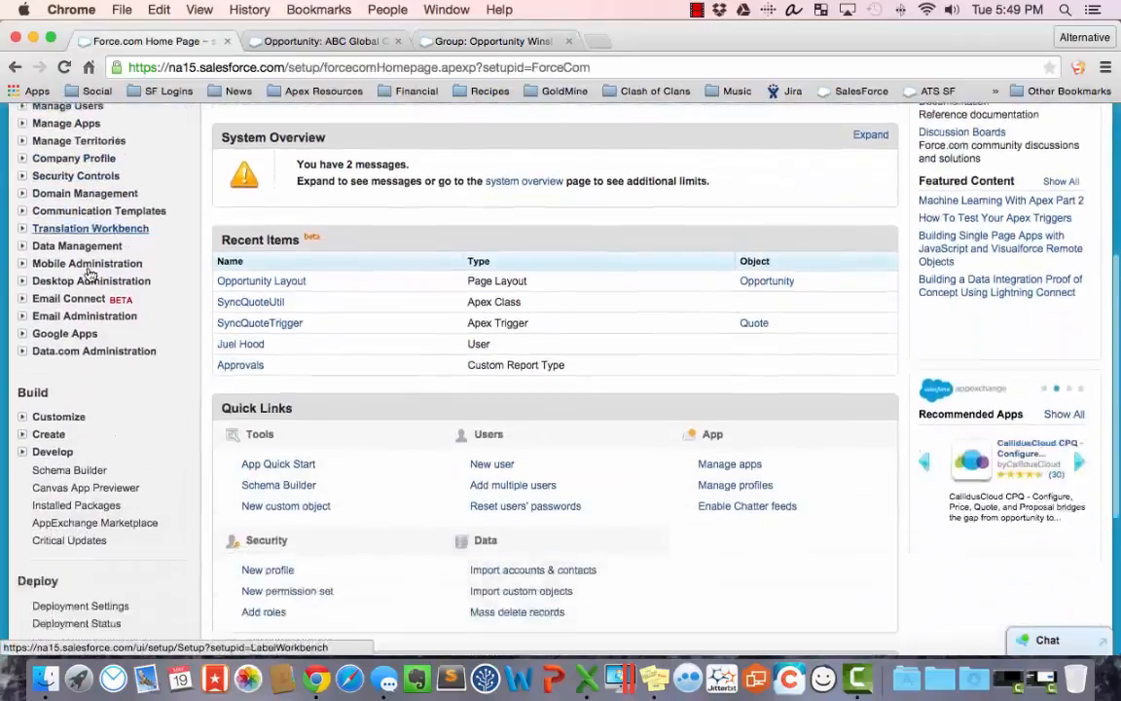
{"action": "left_click", "coordinate": [23, 272]}
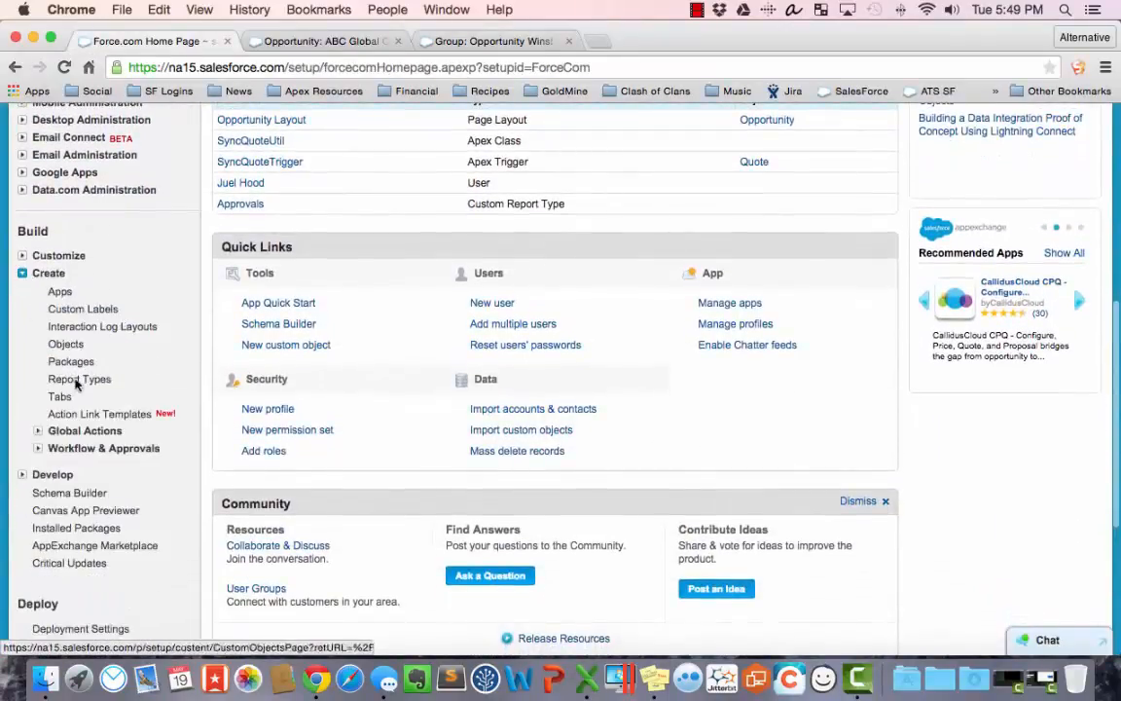
{"action": "left_click", "coordinate": [37, 448]}
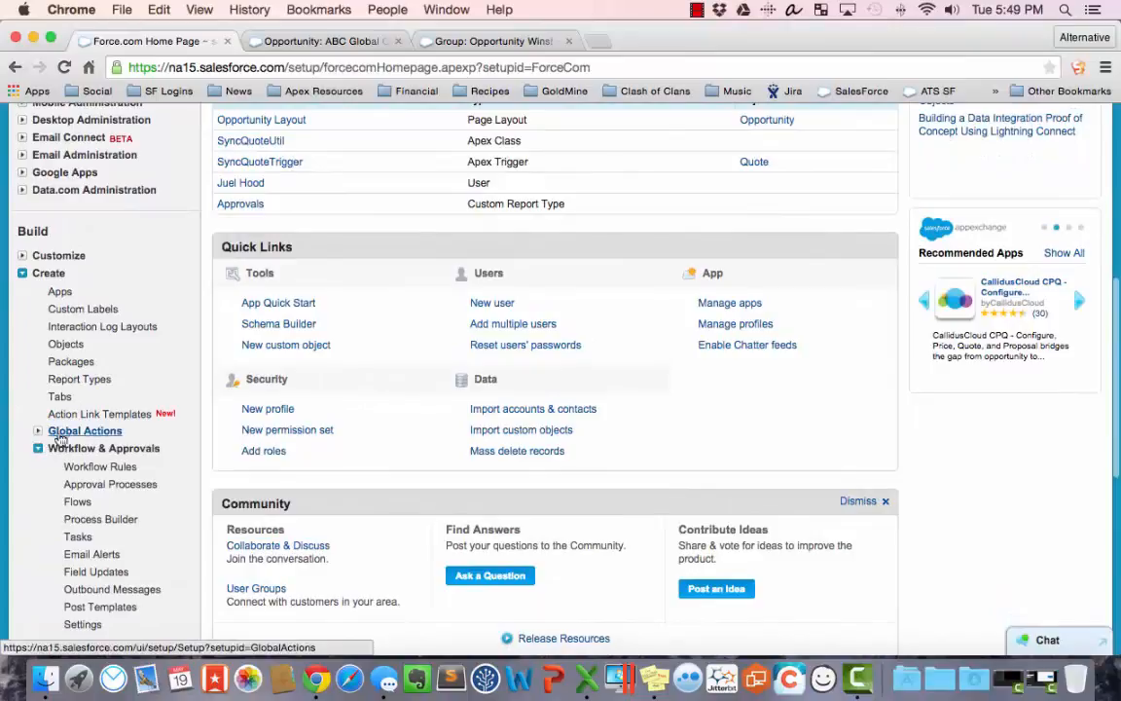
{"action": "left_click", "coordinate": [93, 519]}
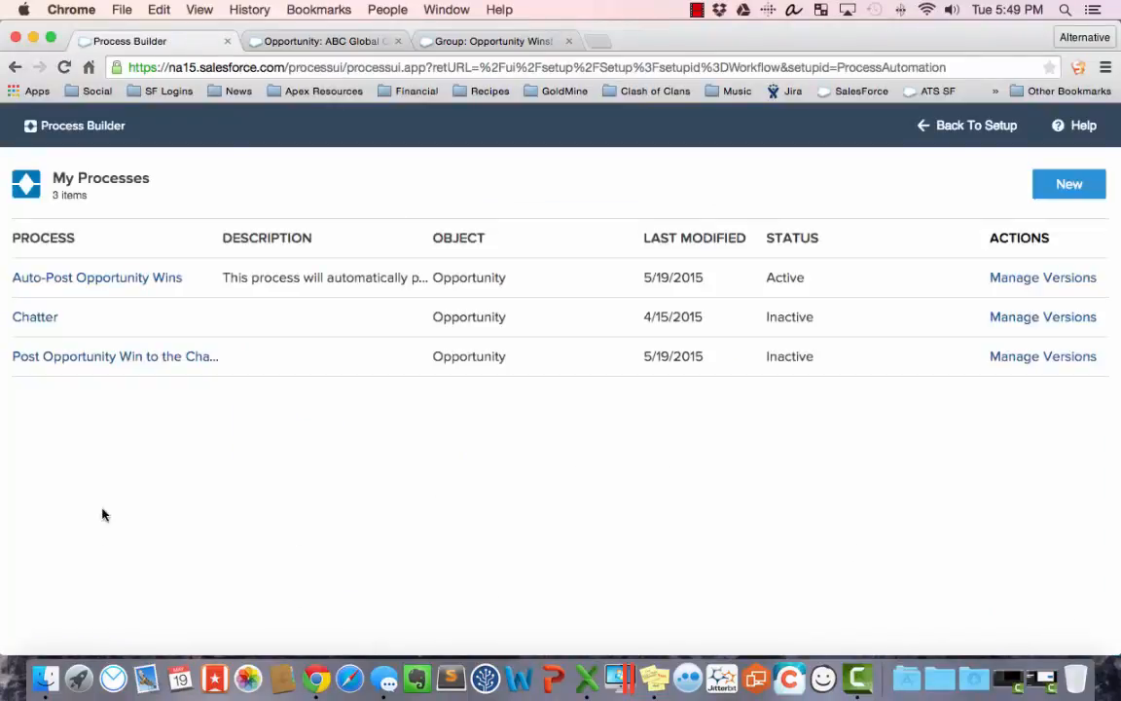
Create a process named "Post Opportunity Next Actions" with the description "Post Opportunity Next Actions to the Chatter Group".
{"action": "left_click", "coordinate": [1059, 184]}
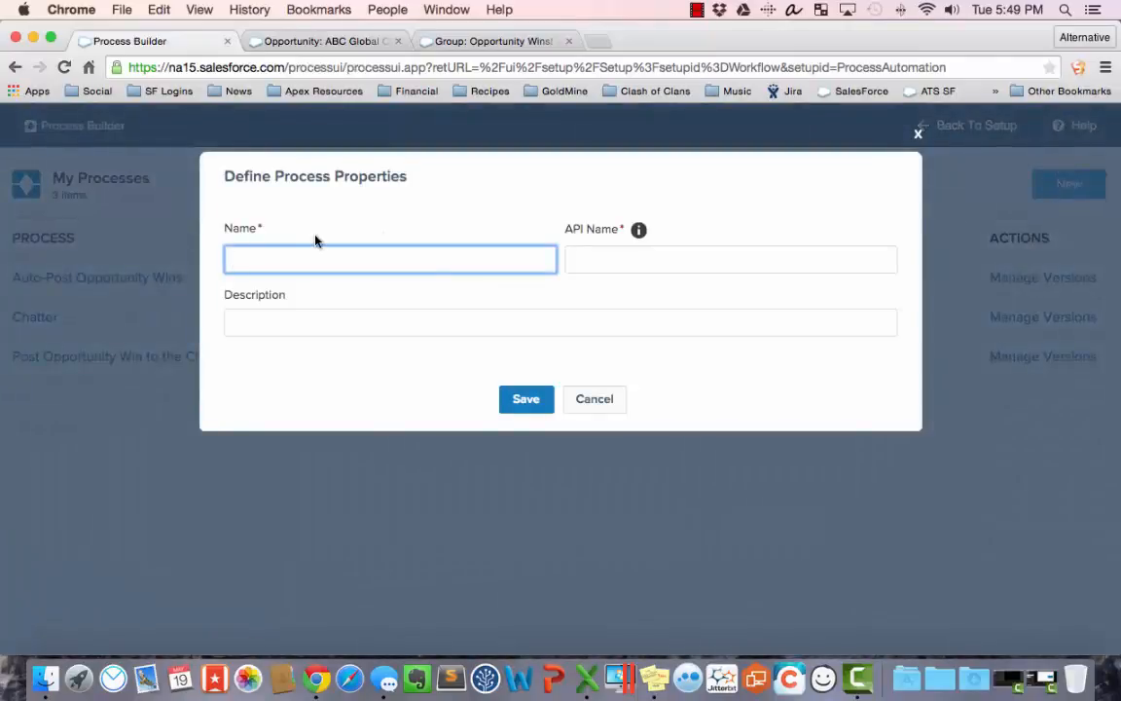
{"action": "type", "text": "Post Opportunity Next Actions"}
{"action": "key", "text": "Tab"}
{"action": "key", "text": "Tab"}
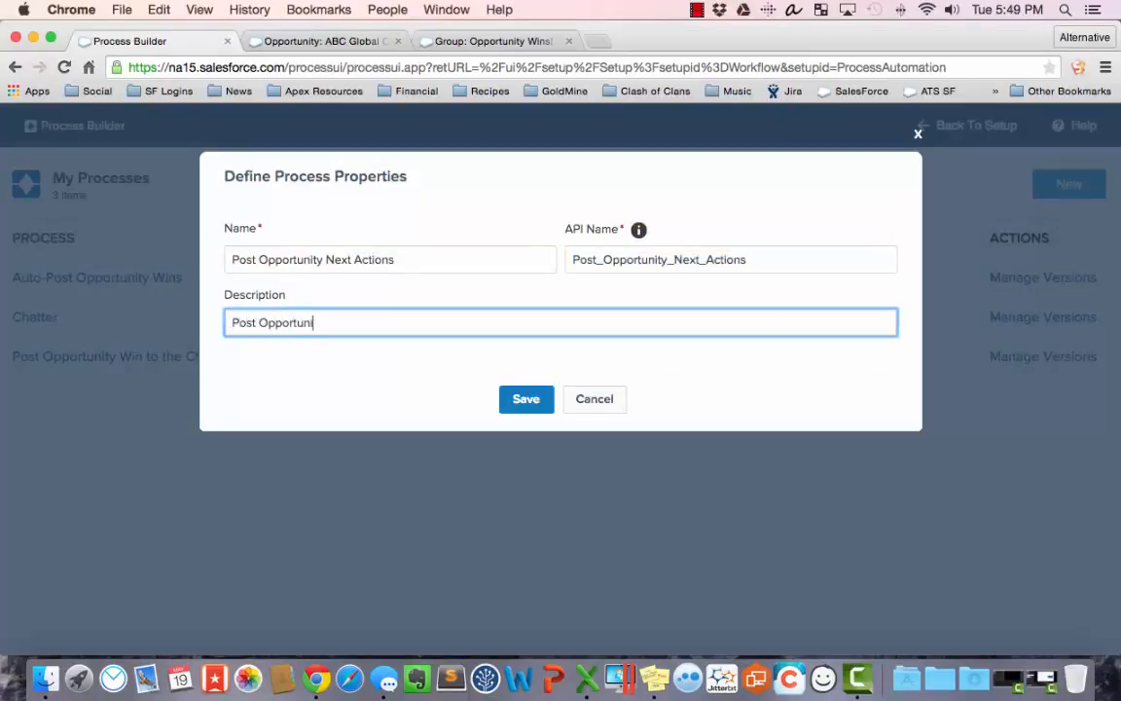
{"action": "type", "text": "Post Opportunity Next Actions"}
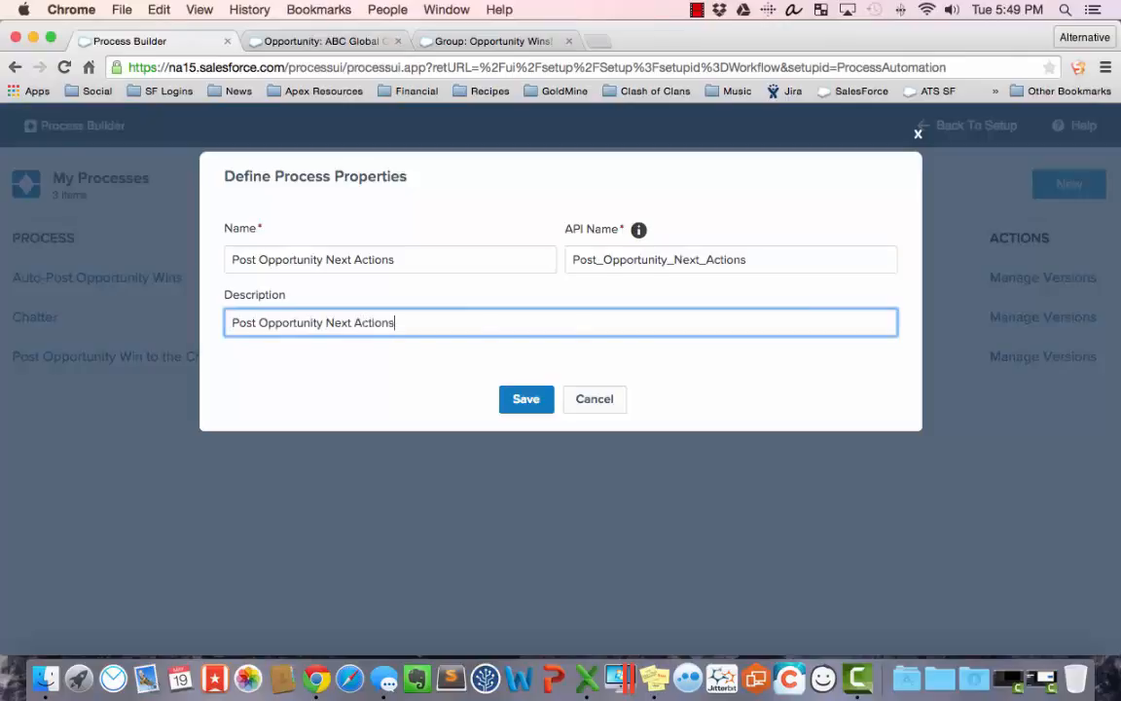
{"action": "type", "text": " to the Chatter Grou"}
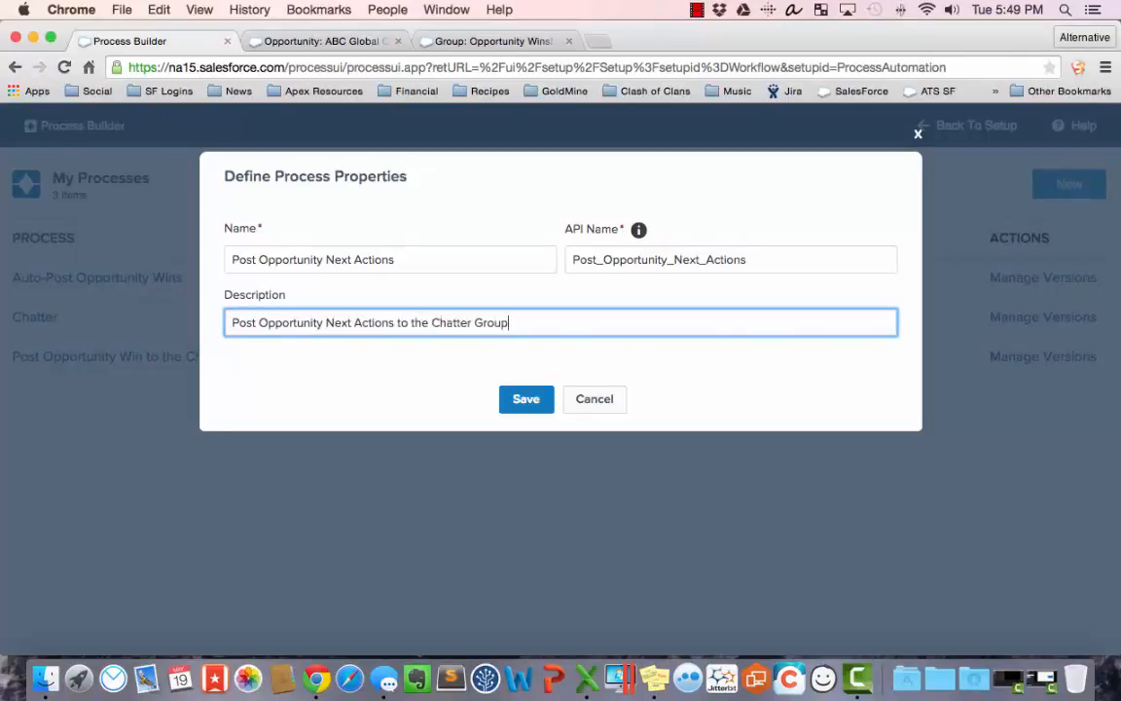
{"action": "type", "text": "p"}
{"action": "left_click", "coordinate": [533, 407]}
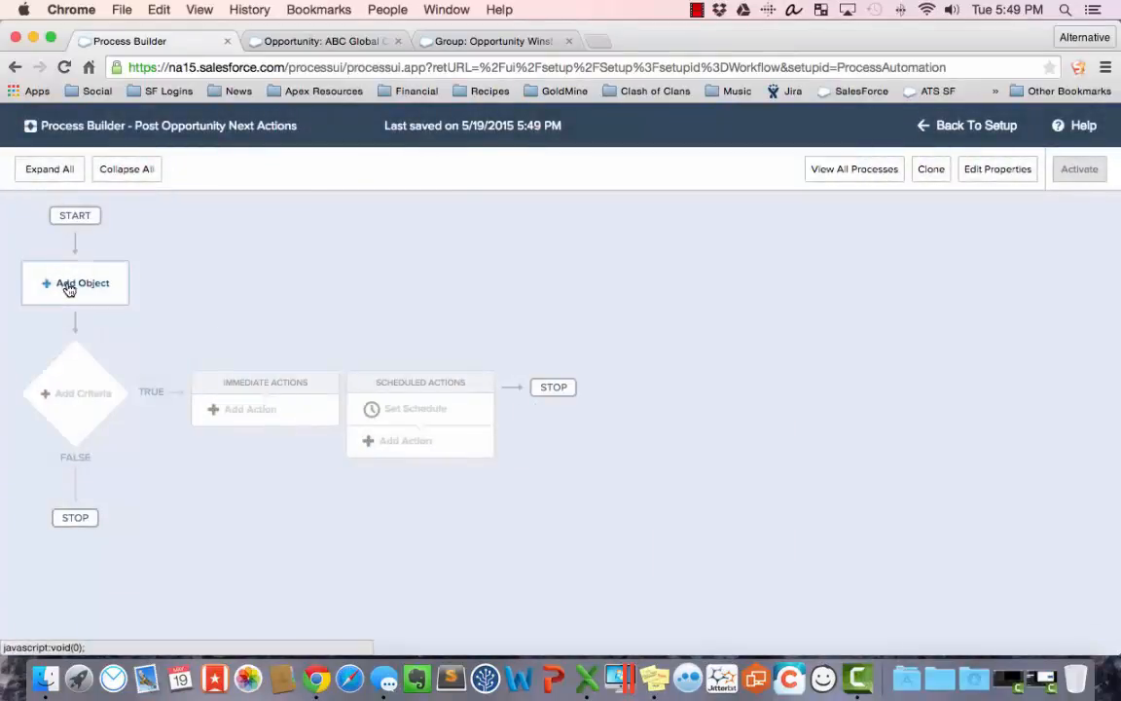
Set the process object to Opportunity, starting when a record is created or edited, and save it.
{"action": "left_click", "coordinate": [67, 287]}
{"action": "left_click", "coordinate": [607, 282]}
{"action": "type", "text": "opp"}
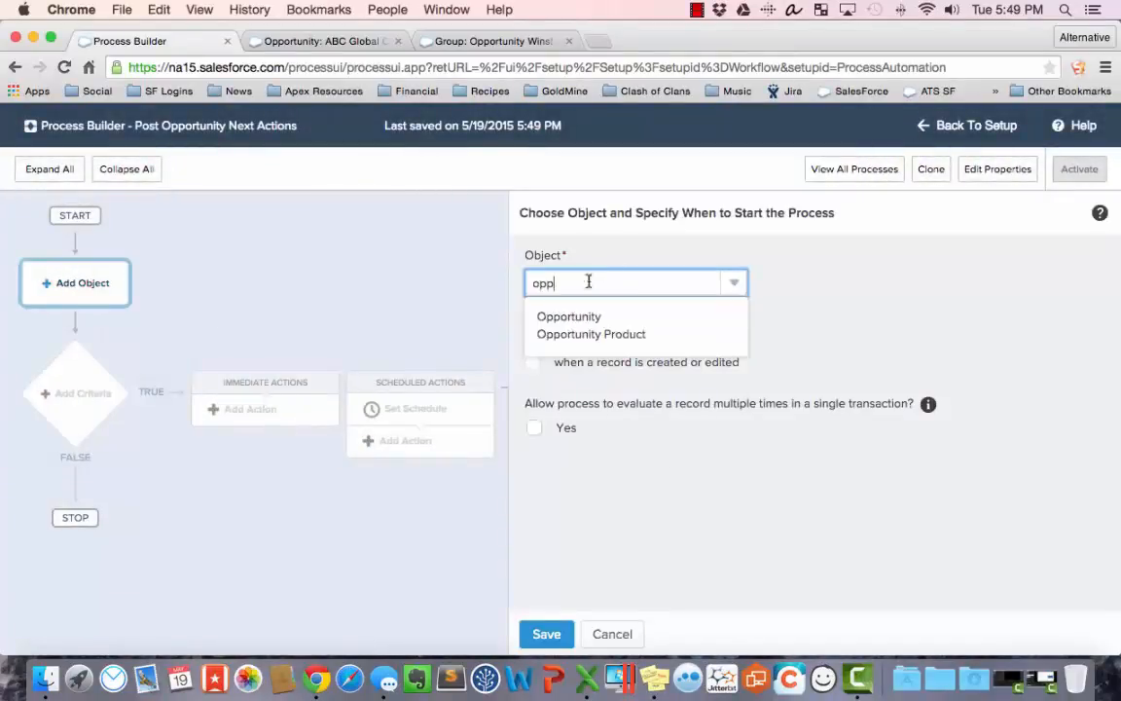
{"action": "left_click", "coordinate": [541, 316]}
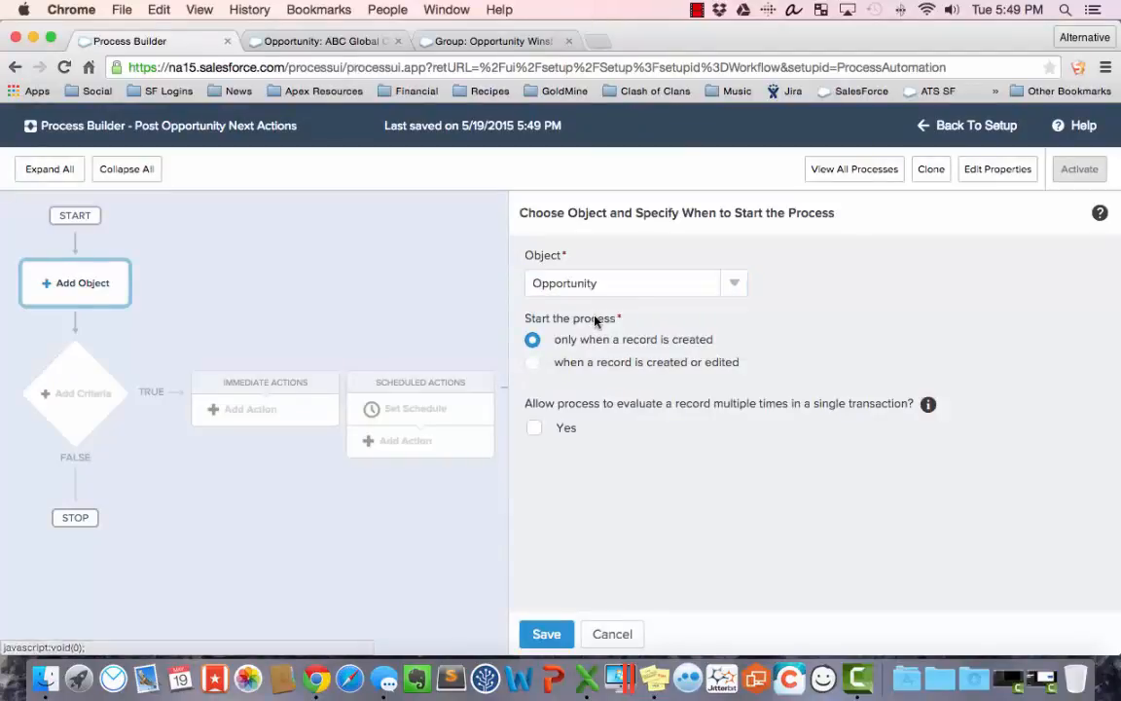
{"action": "left_click", "coordinate": [533, 363]}
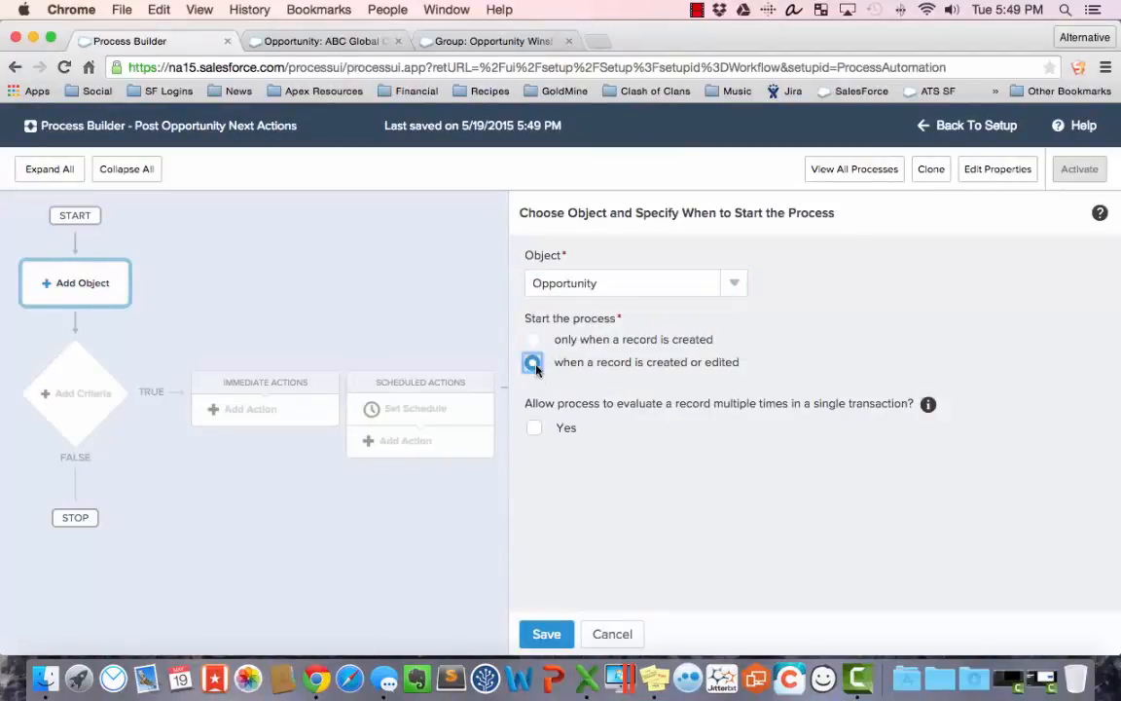
{"action": "left_click", "coordinate": [543, 634]}
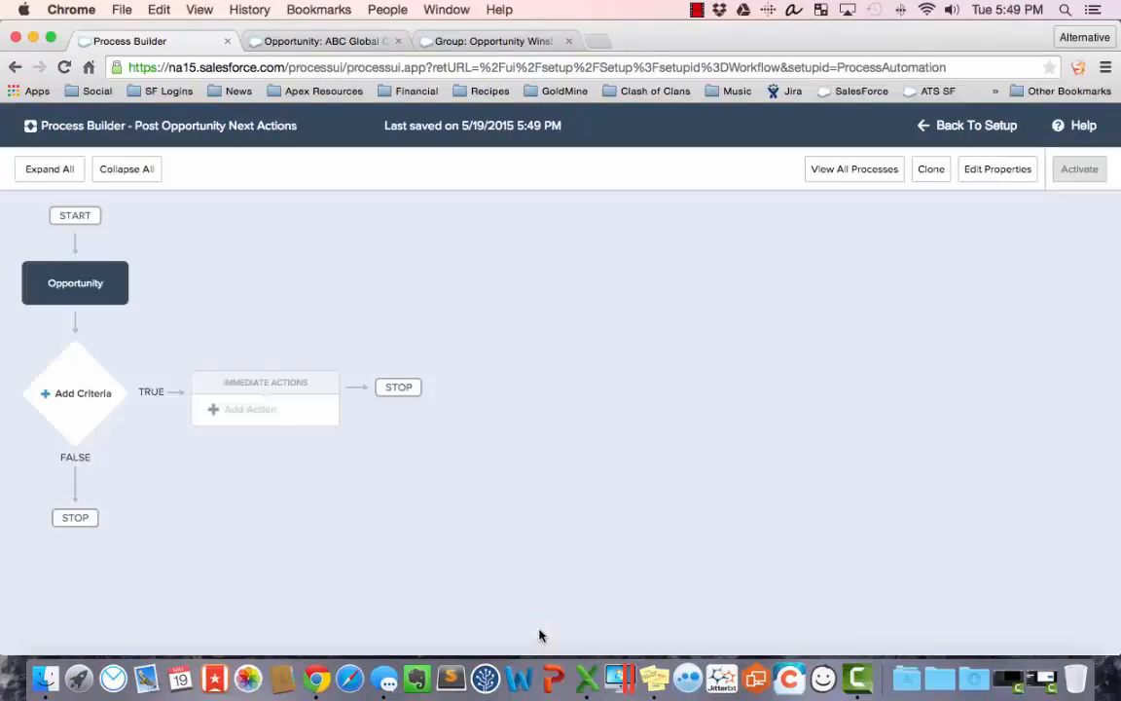
Add criteria named "Next Step Change" and choose the opportunity's Next Step field for the first filter condition.
{"action": "left_click", "coordinate": [70, 392]}
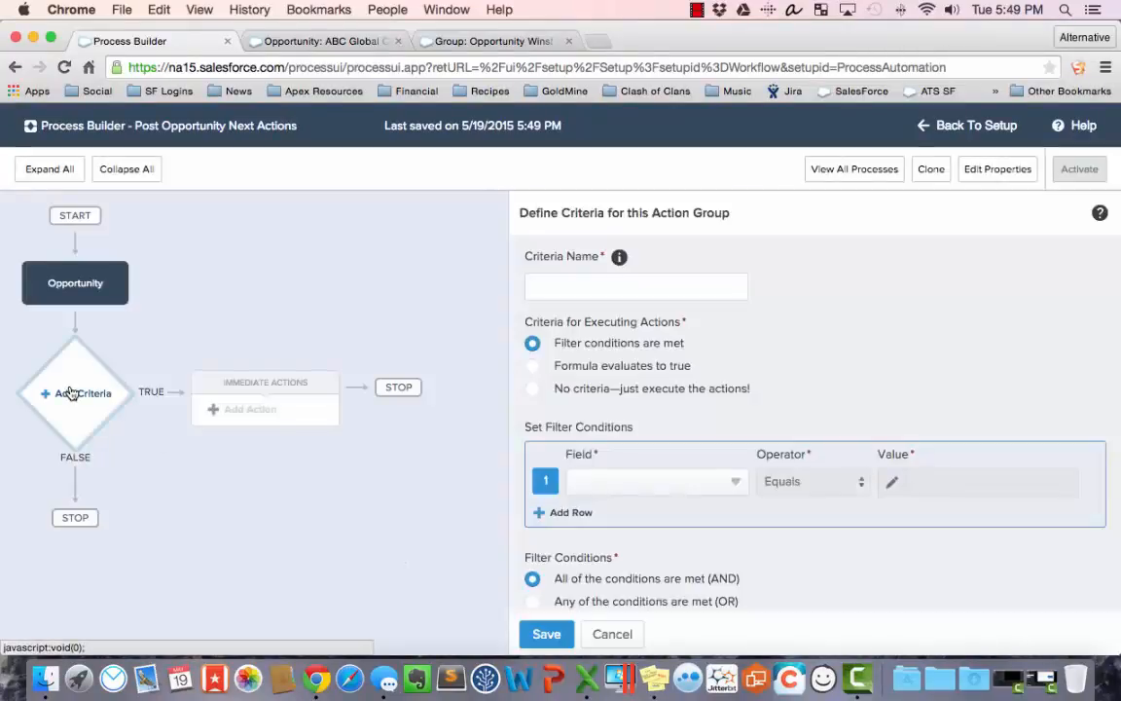
{"action": "left_click", "coordinate": [556, 287]}
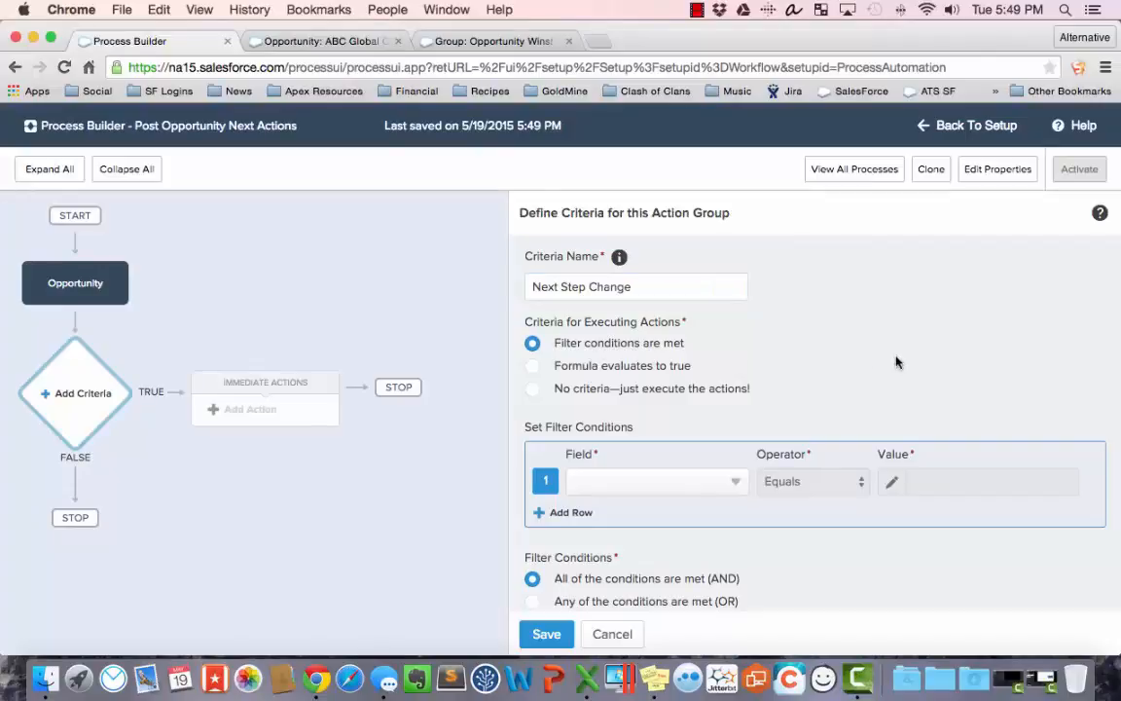
{"action": "scroll", "coordinate": [876, 379], "scroll_direction": "down", "scroll_amount": 2}
{"action": "left_click", "coordinate": [633, 438]}
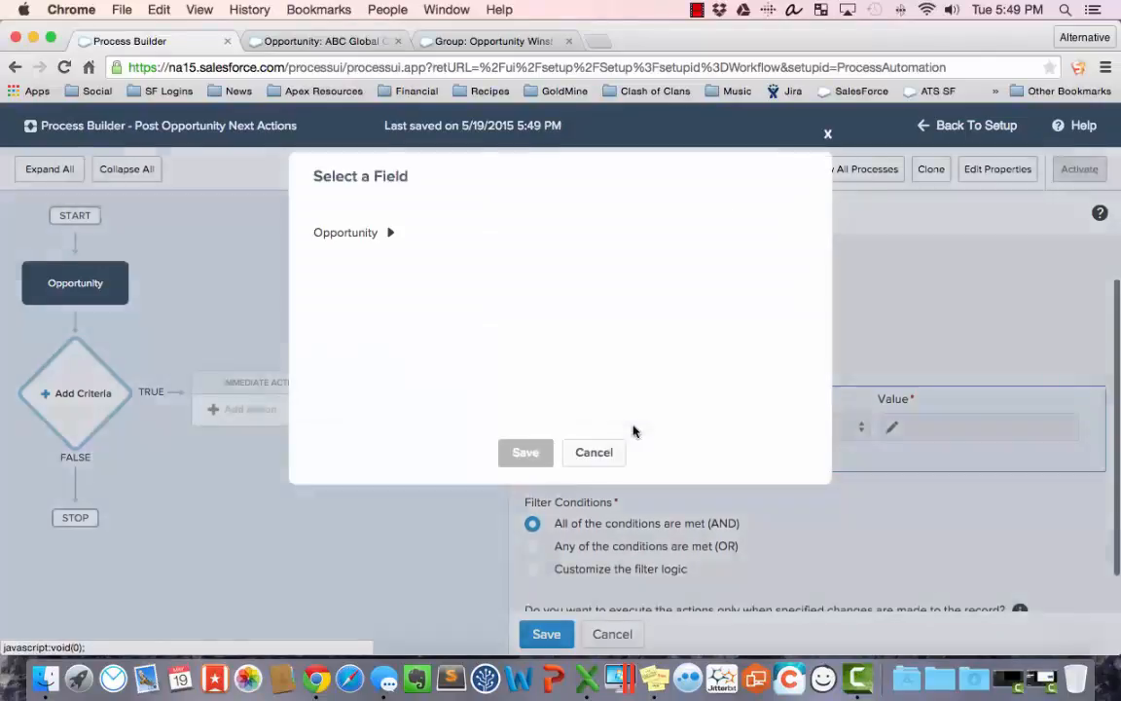
{"action": "left_click", "coordinate": [441, 233]}
{"action": "type", "text": "next"}
{"action": "left_click", "coordinate": [428, 263]}
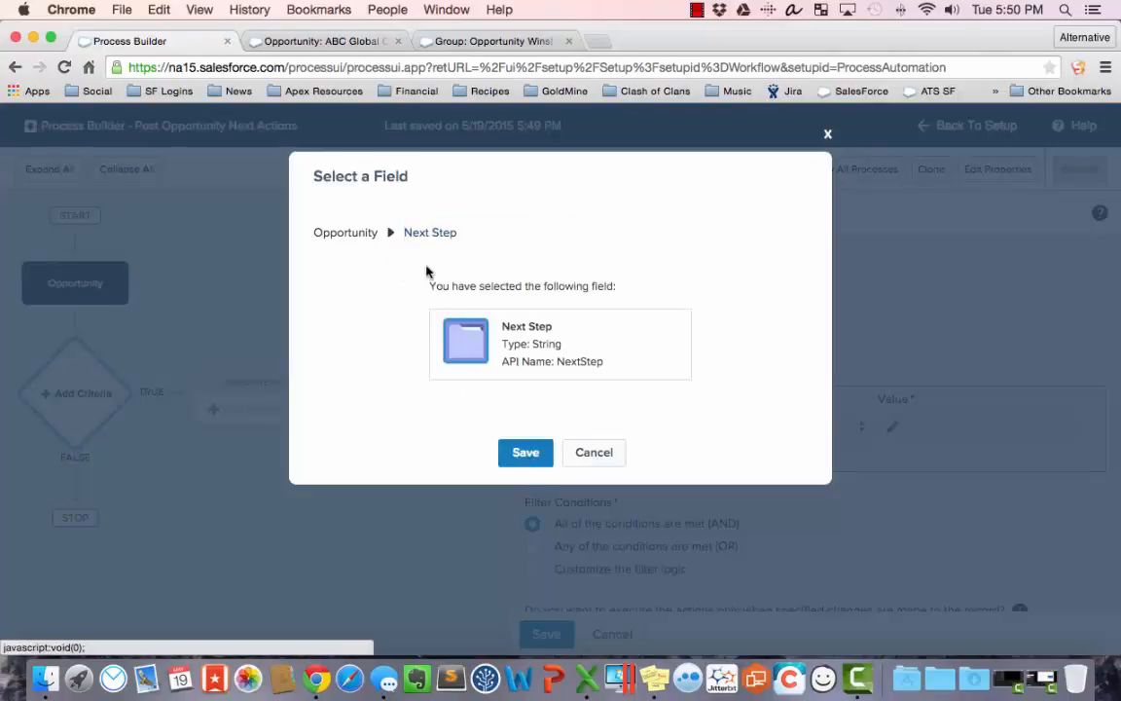
{"action": "left_click", "coordinate": [526, 455]}
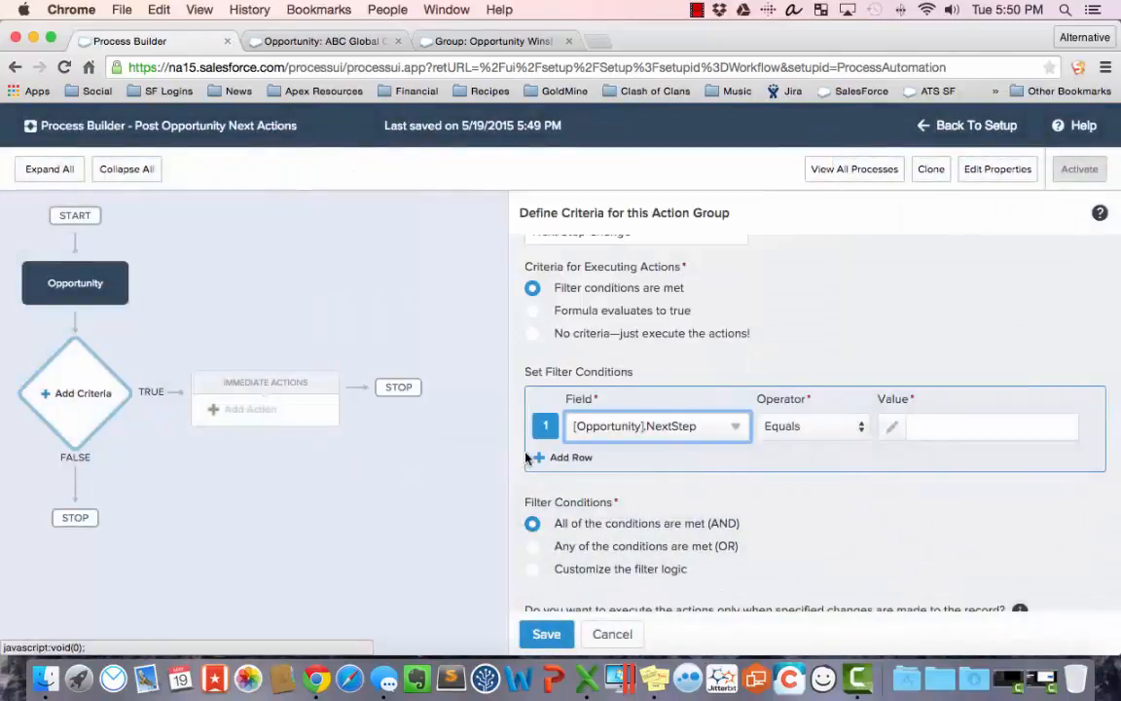
Set the first filter condition's operator to Is Changed with the value True.
{"action": "left_click", "coordinate": [812, 432]}
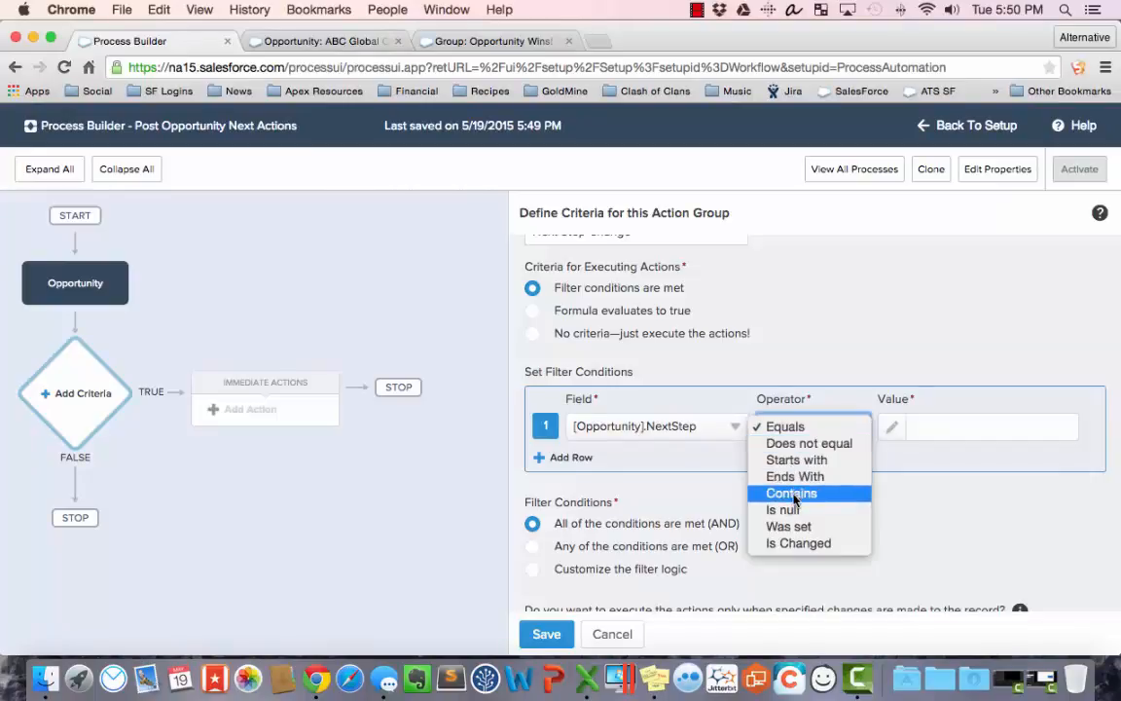
{"action": "left_click", "coordinate": [785, 544]}
{"action": "left_click", "coordinate": [969, 434]}
{"action": "left_click", "coordinate": [968, 409]}
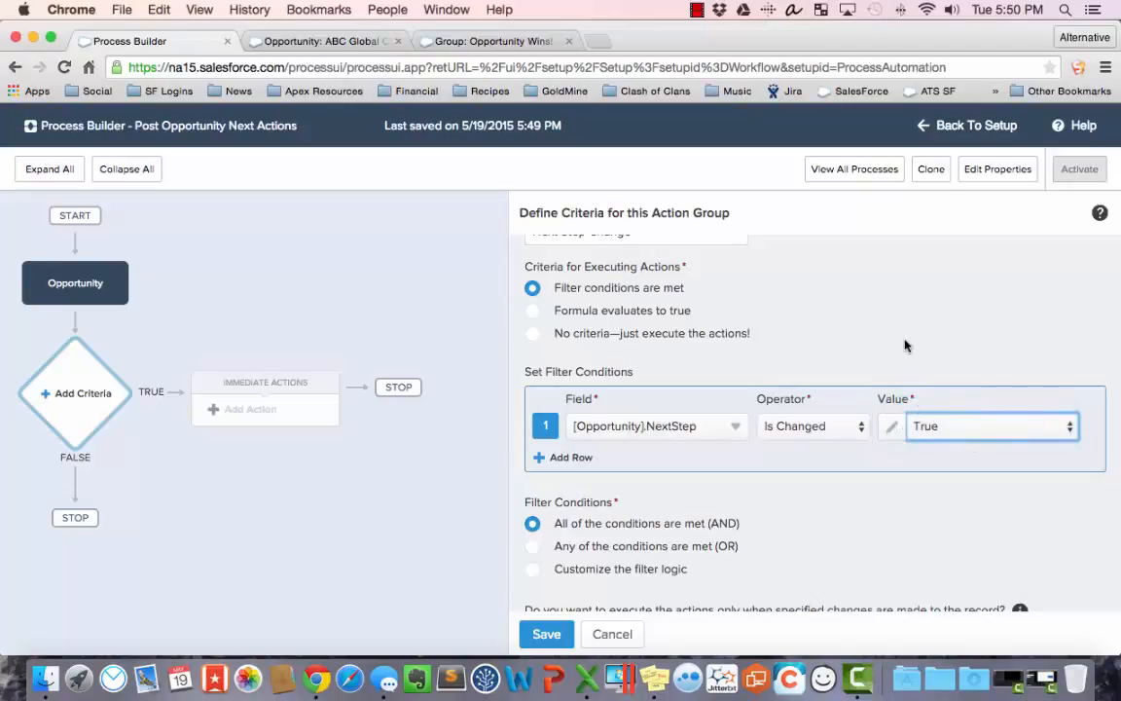
Add a second filter condition row using the opportunity's Next Step field.
{"action": "scroll", "coordinate": [905, 346], "scroll_direction": "down", "scroll_amount": 2}
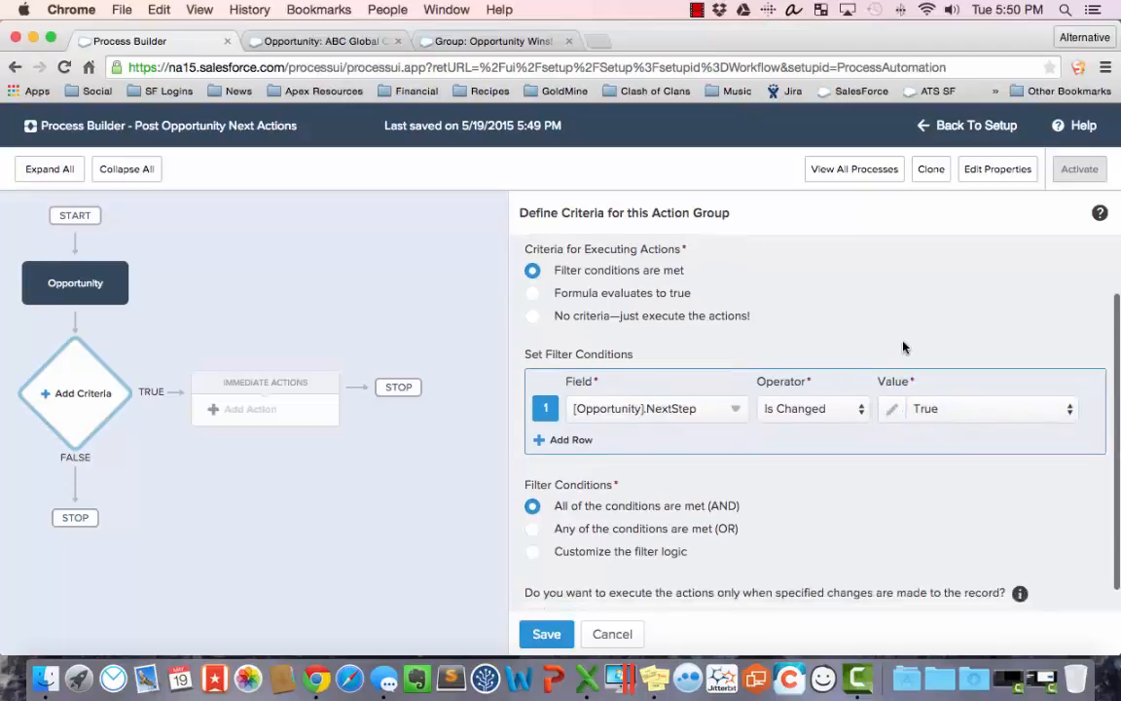
{"action": "left_click", "coordinate": [557, 416]}
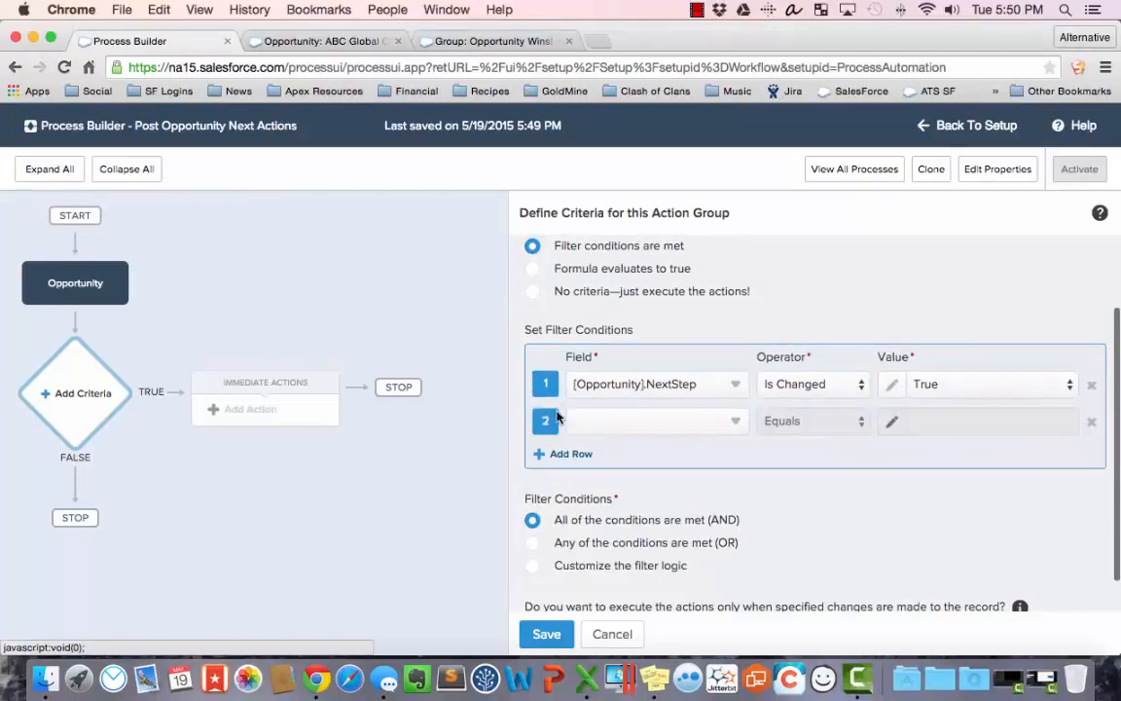
{"action": "left_click", "coordinate": [655, 424]}
{"action": "left_click", "coordinate": [477, 231]}
{"action": "type", "text": "next"}
{"action": "left_click", "coordinate": [482, 262]}
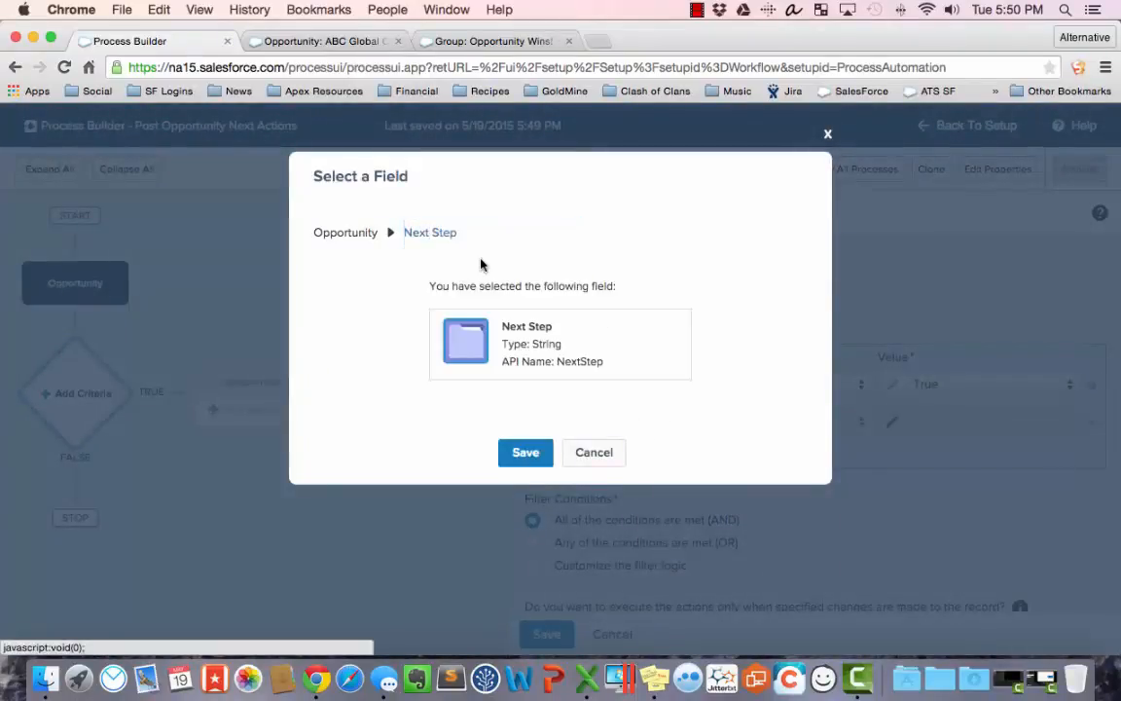
{"action": "left_click", "coordinate": [516, 457]}
Set the second condition to Was set with the value True, and save the criteria with any of the conditions met (OR).
{"action": "left_click", "coordinate": [804, 423]}
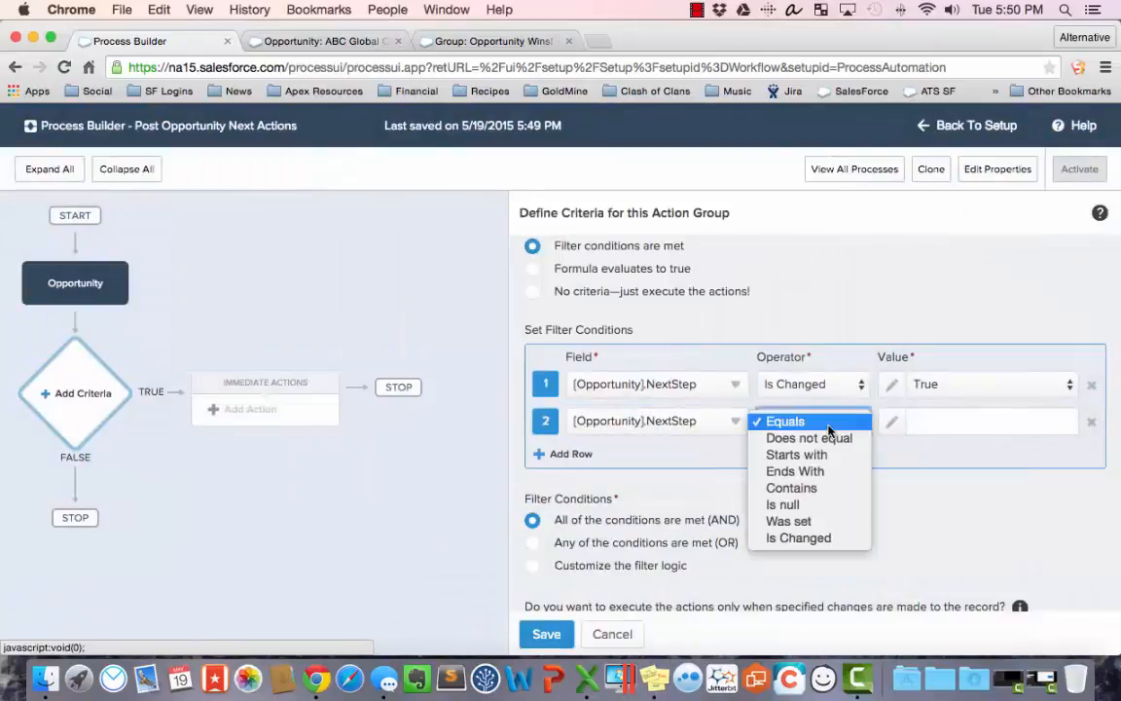
{"action": "left_click", "coordinate": [804, 525]}
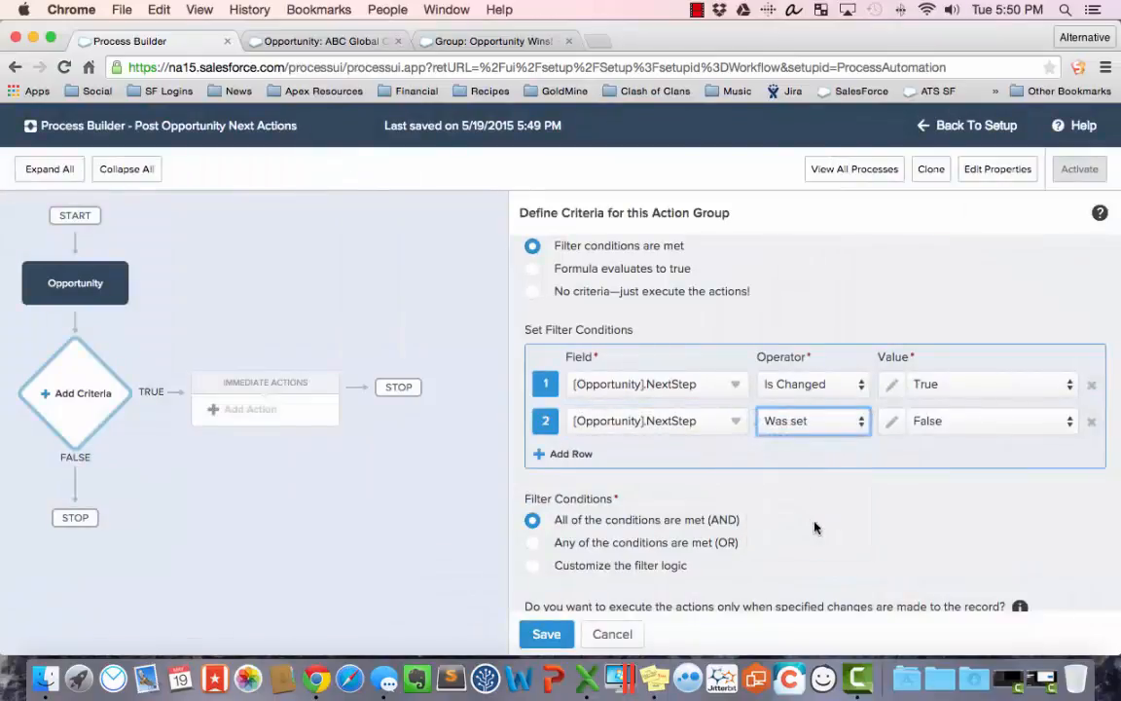
{"action": "left_click", "coordinate": [939, 422]}
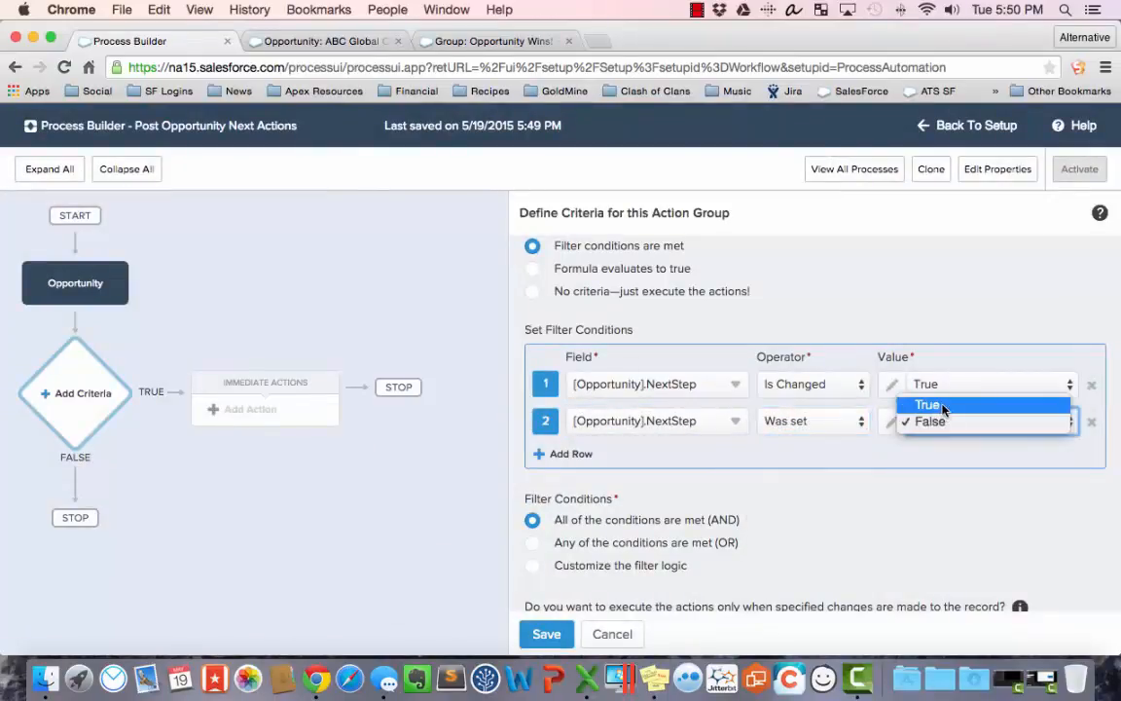
{"action": "left_click", "coordinate": [925, 403]}
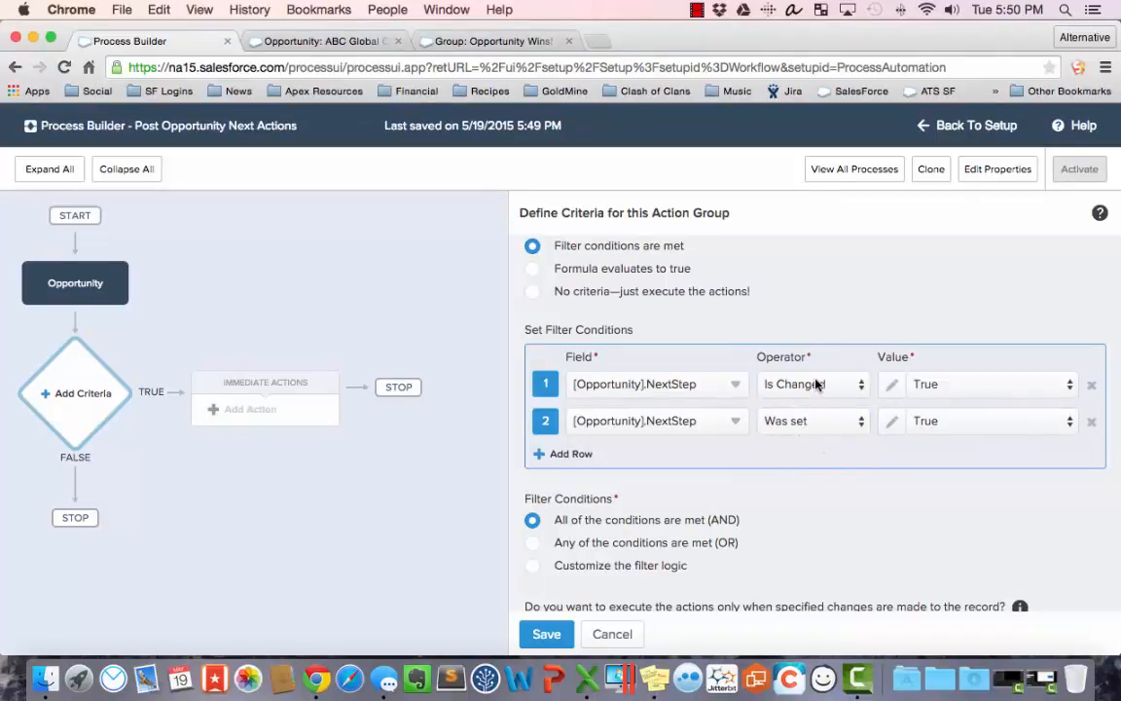
{"action": "left_click", "coordinate": [639, 548]}
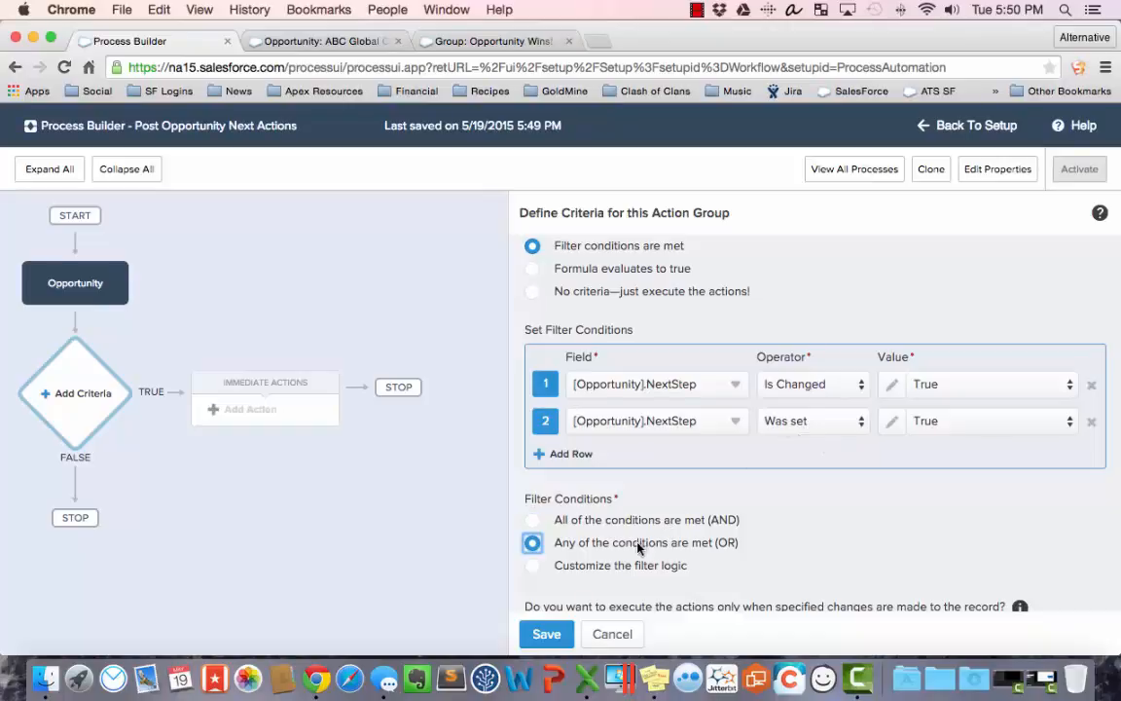
{"action": "left_click", "coordinate": [549, 634]}
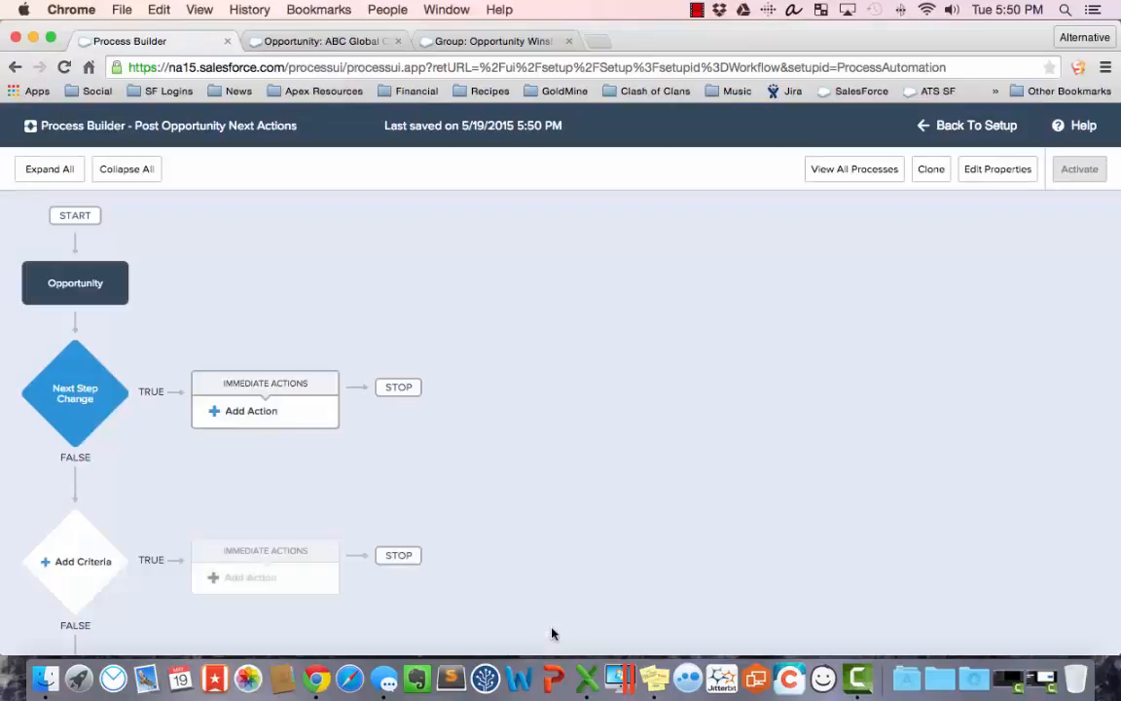
Add an immediate Post to Chatter action for Next Step Change, named "Post to the Next Step Group".
{"action": "left_click", "coordinate": [242, 413]}
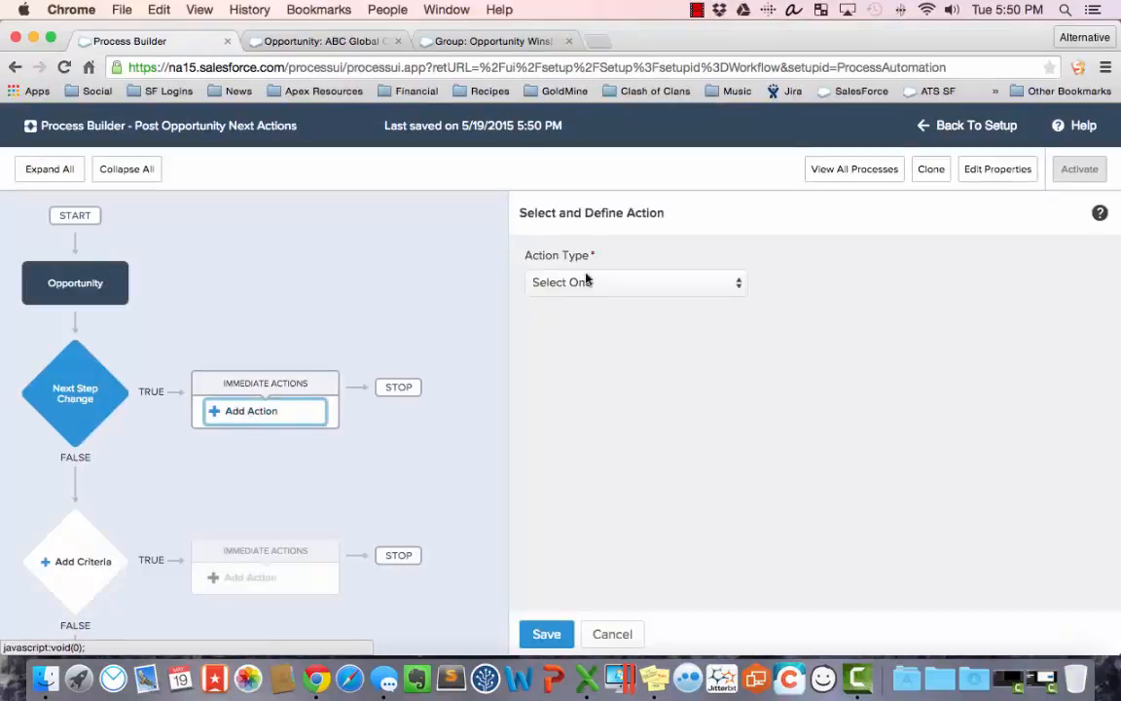
{"action": "left_click", "coordinate": [597, 283]}
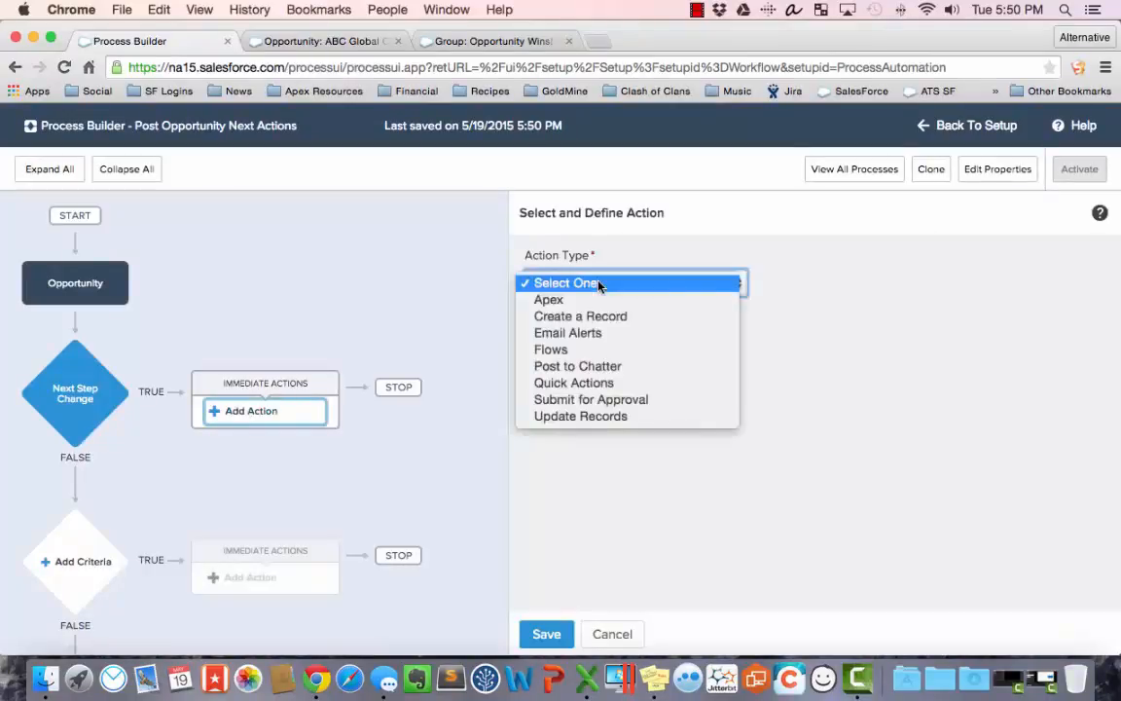
{"action": "left_click", "coordinate": [601, 369]}
{"action": "left_click", "coordinate": [594, 351]}
{"action": "type", "text": "Post to the Next Step Group"}
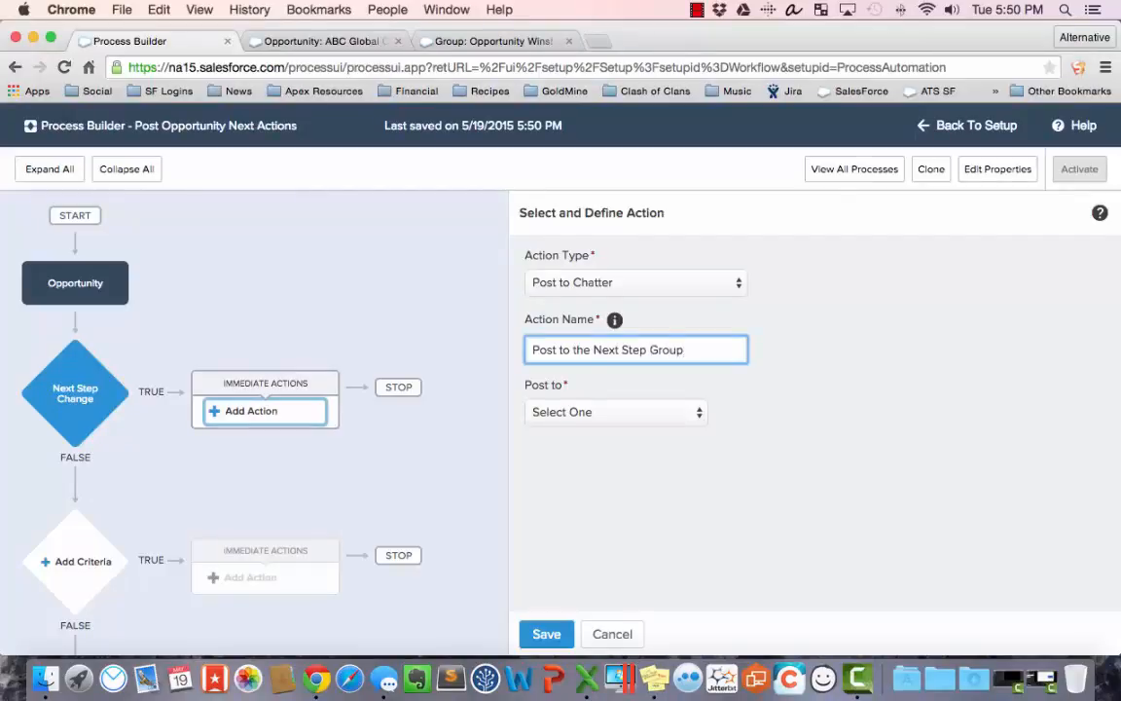
Set the action to post to the Chatter group Opportunity Next Actions.
{"action": "left_click", "coordinate": [613, 411]}
{"action": "left_click", "coordinate": [601, 447]}
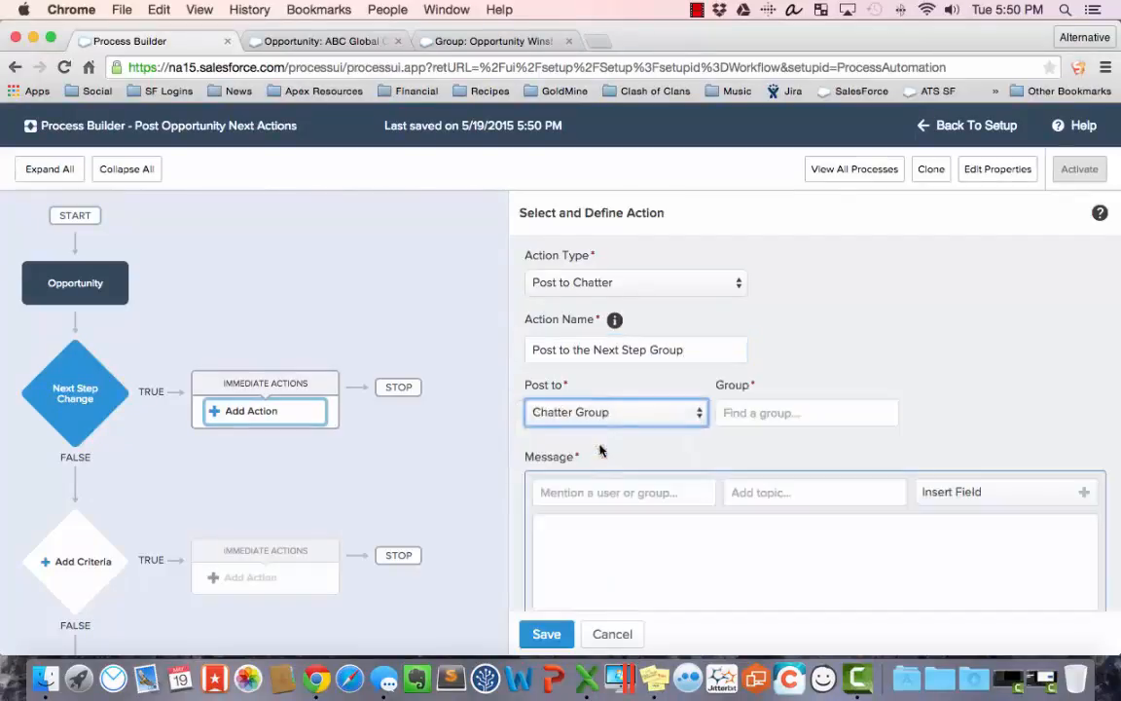
{"action": "scroll", "coordinate": [802, 390], "scroll_direction": "down", "scroll_amount": 1}
{"action": "left_click", "coordinate": [801, 390]}
{"action": "type", "text": "next"}
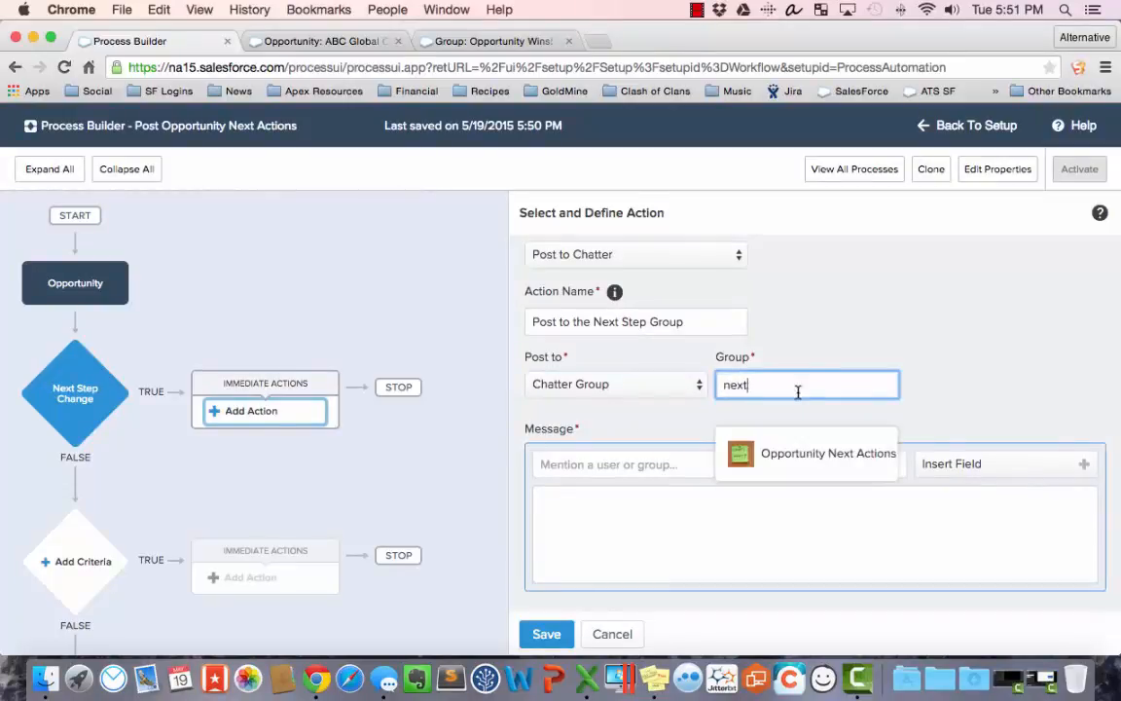
{"action": "left_click", "coordinate": [807, 454]}
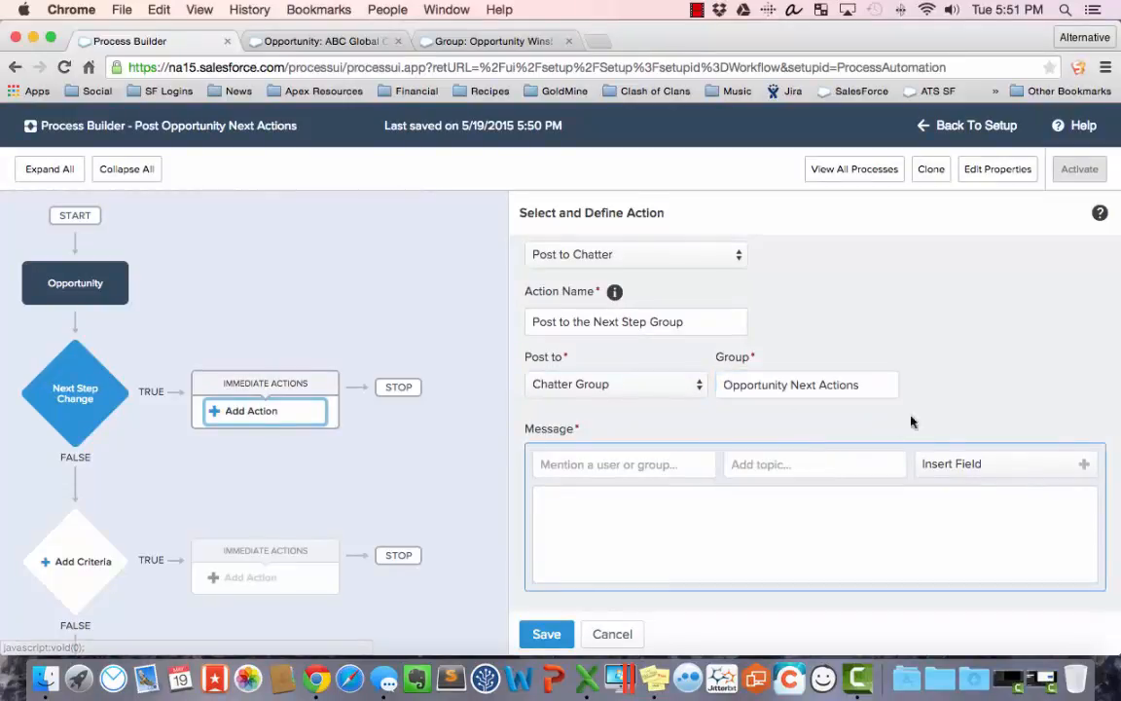
Begin the post message with the label "Opportunity:" followed by the opportunity's Name field.
{"action": "scroll", "coordinate": [896, 355], "scroll_direction": "down", "scroll_amount": 1}
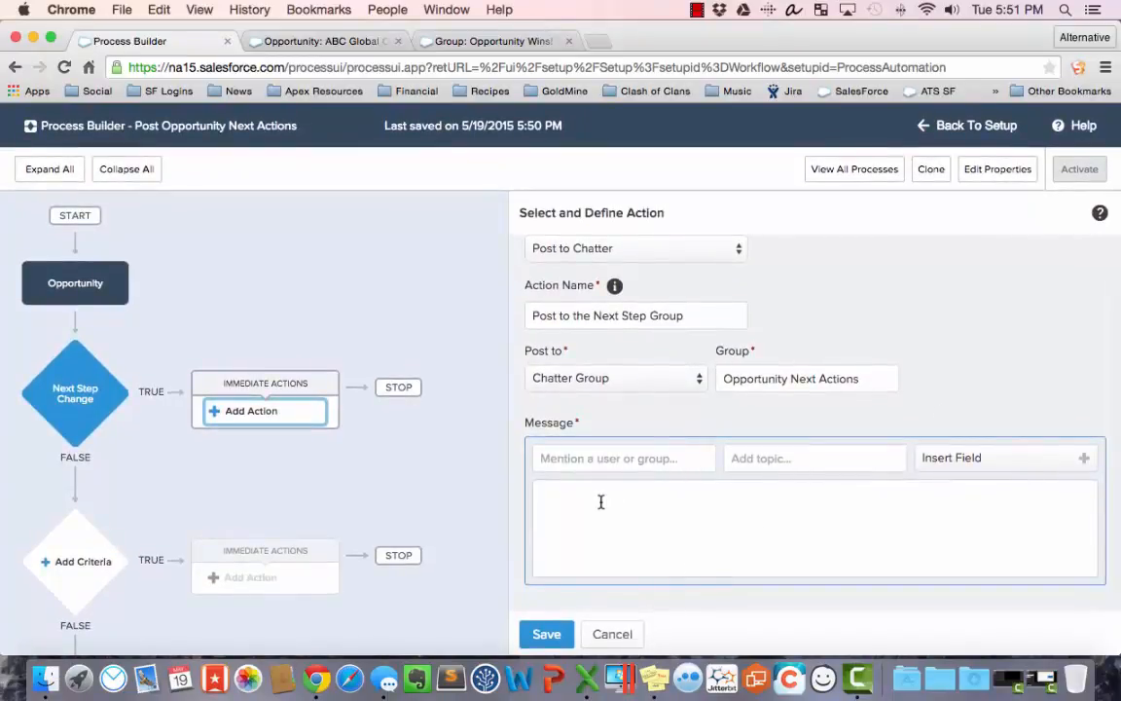
{"action": "left_click", "coordinate": [600, 500]}
{"action": "type", "text": "O"}
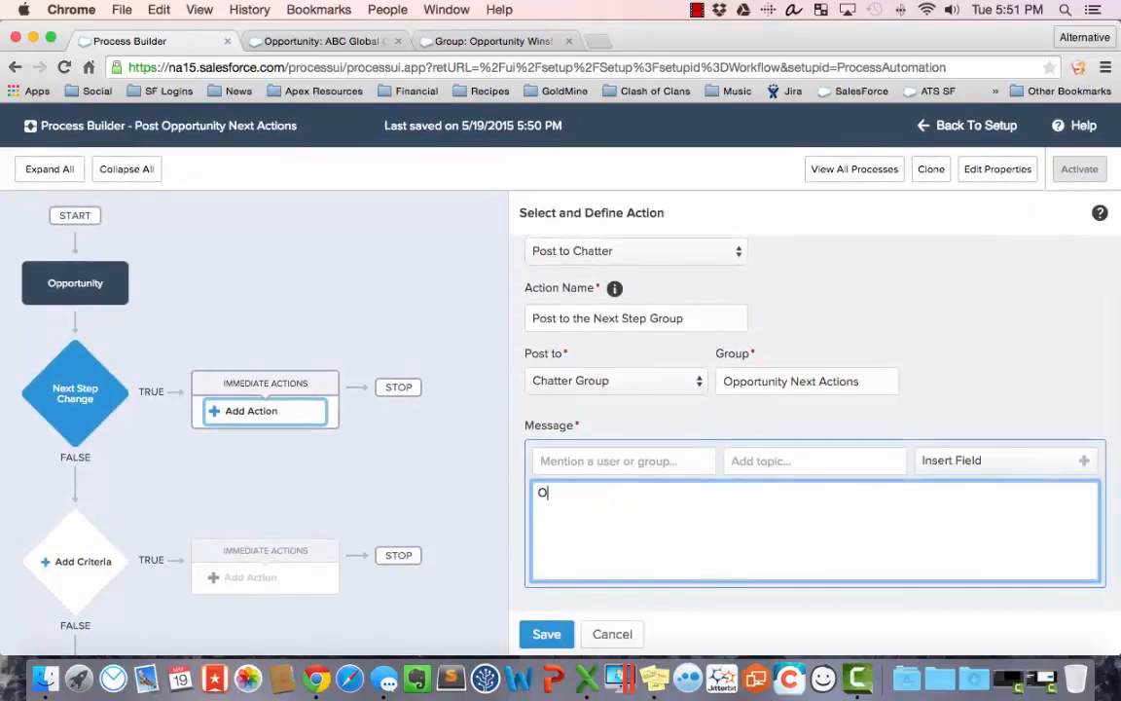
{"action": "type", "text": "pportunity:"}
{"action": "left_click", "coordinate": [987, 466]}
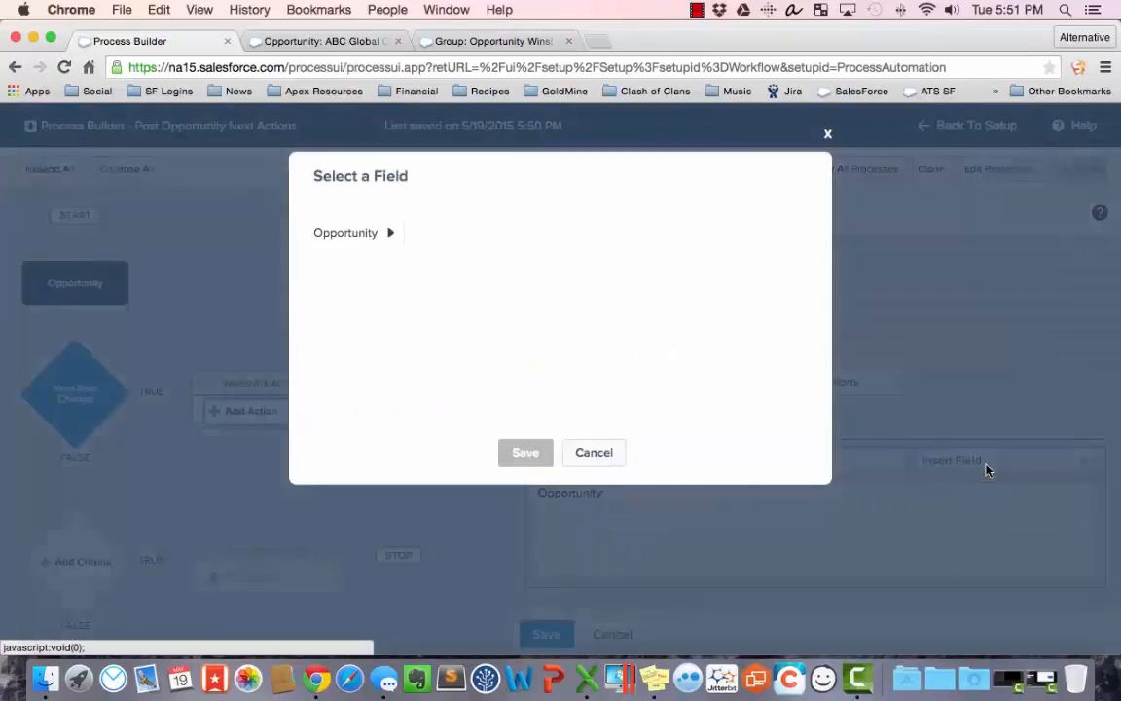
{"action": "left_click", "coordinate": [456, 233]}
{"action": "type", "text": "name"}
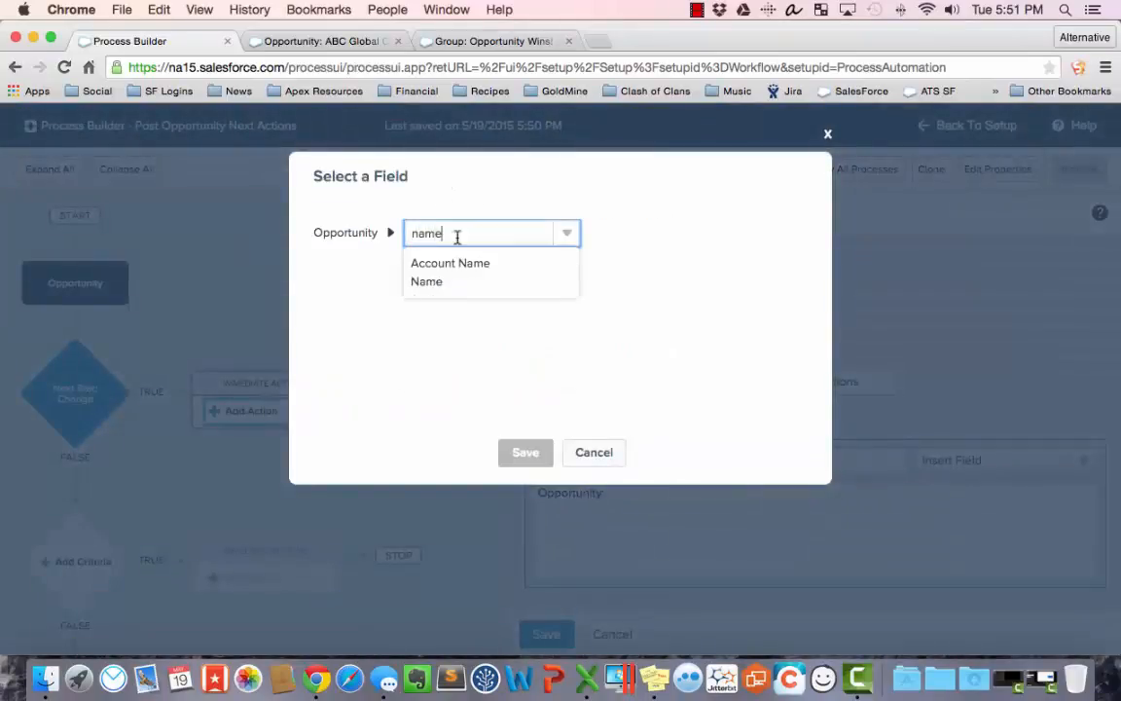
{"action": "left_click", "coordinate": [430, 282]}
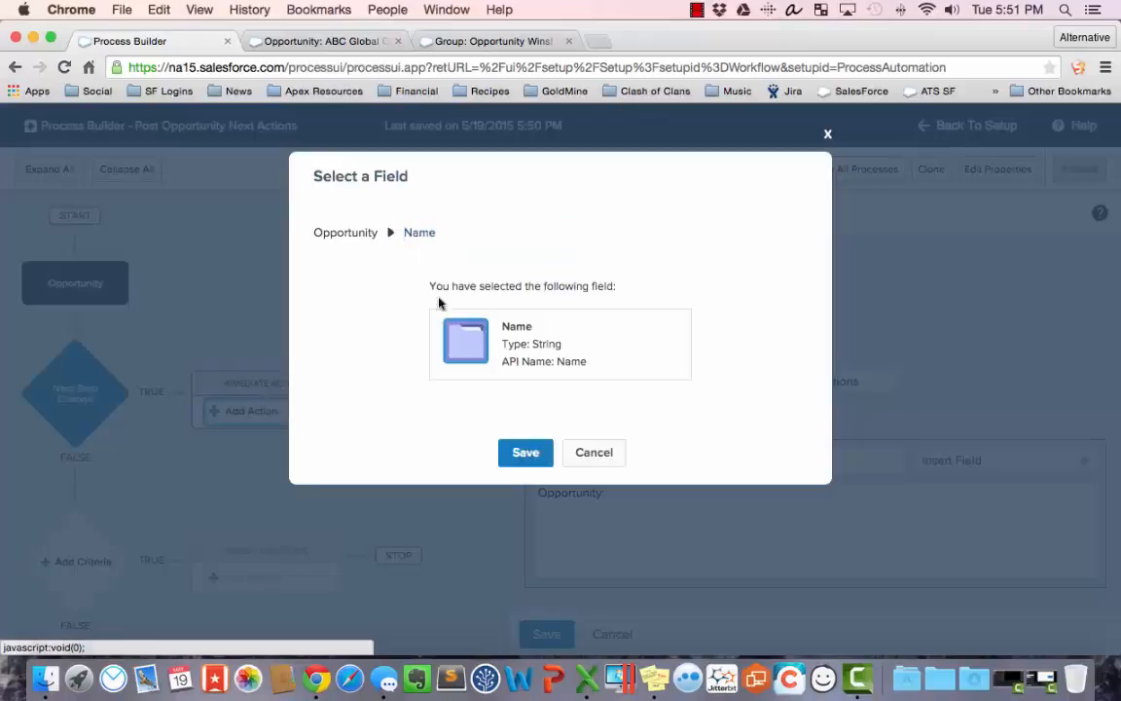
{"action": "left_click", "coordinate": [526, 453]}
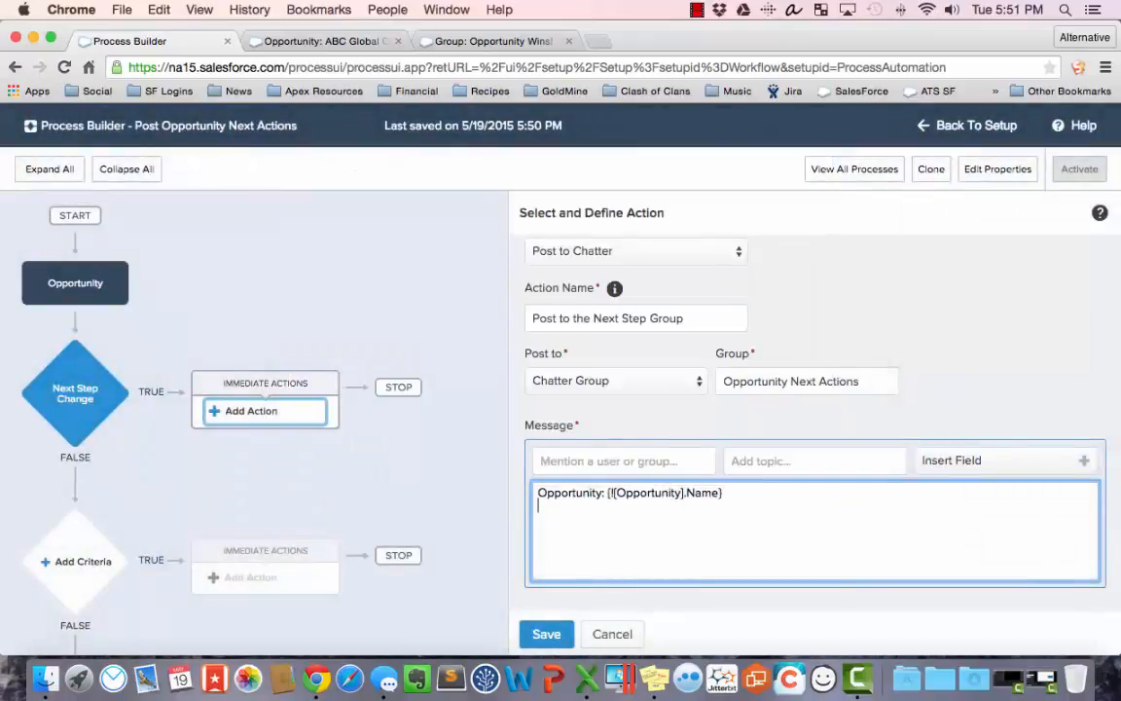
Add a second message line labelled "Account:" with the opportunity's Account Name field.
{"action": "key", "text": "Return"}
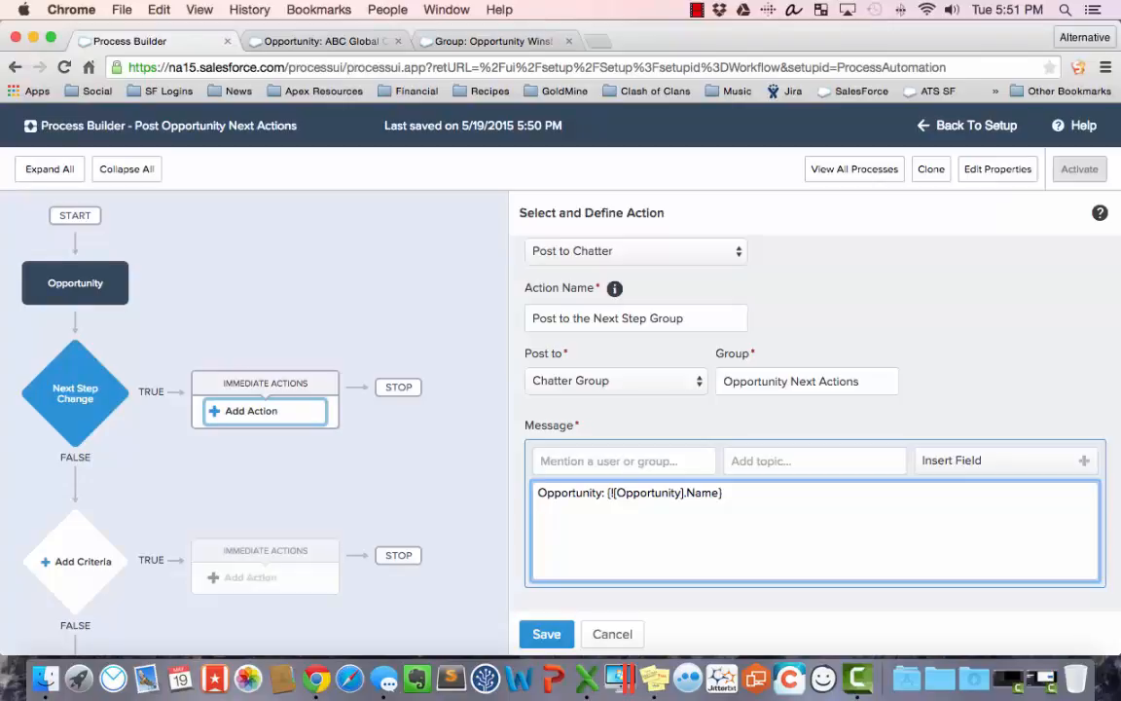
{"action": "type", "text": "Account:"}
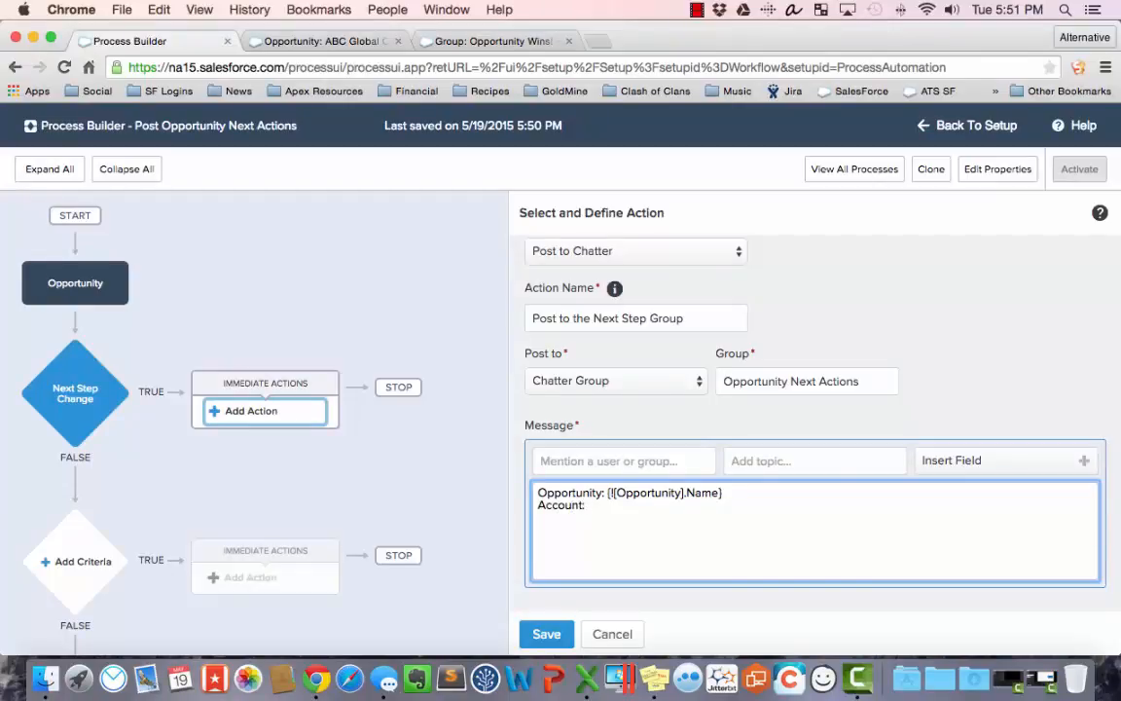
{"action": "left_click", "coordinate": [945, 463]}
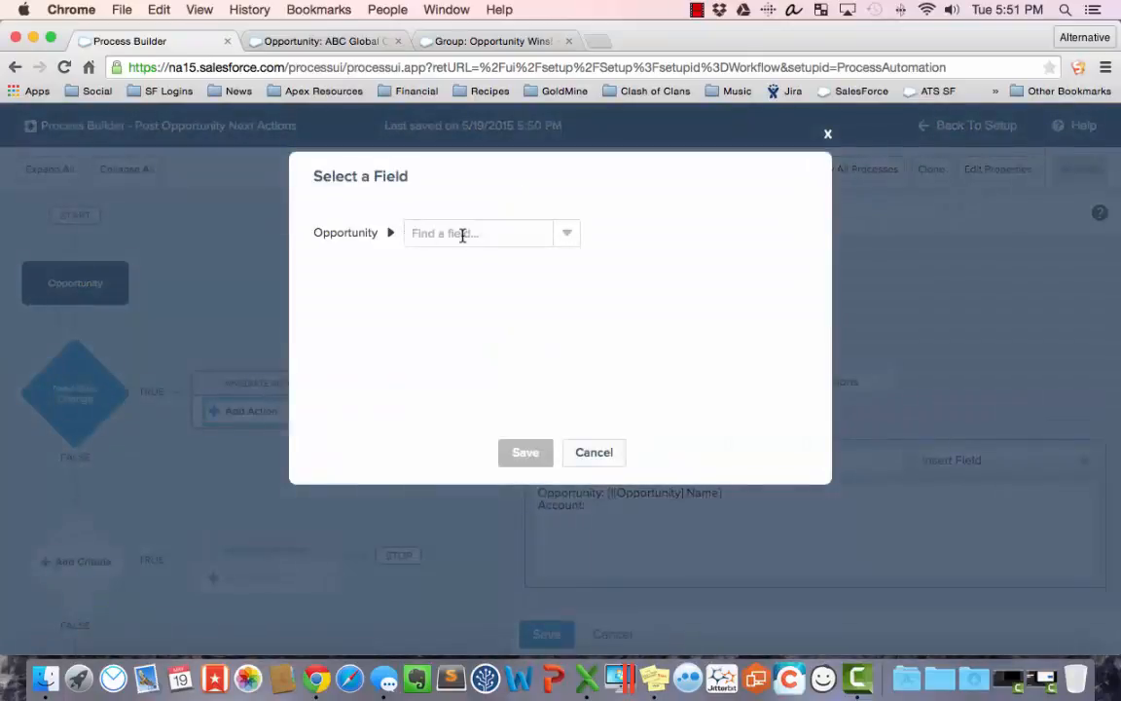
{"action": "left_click", "coordinate": [462, 233]}
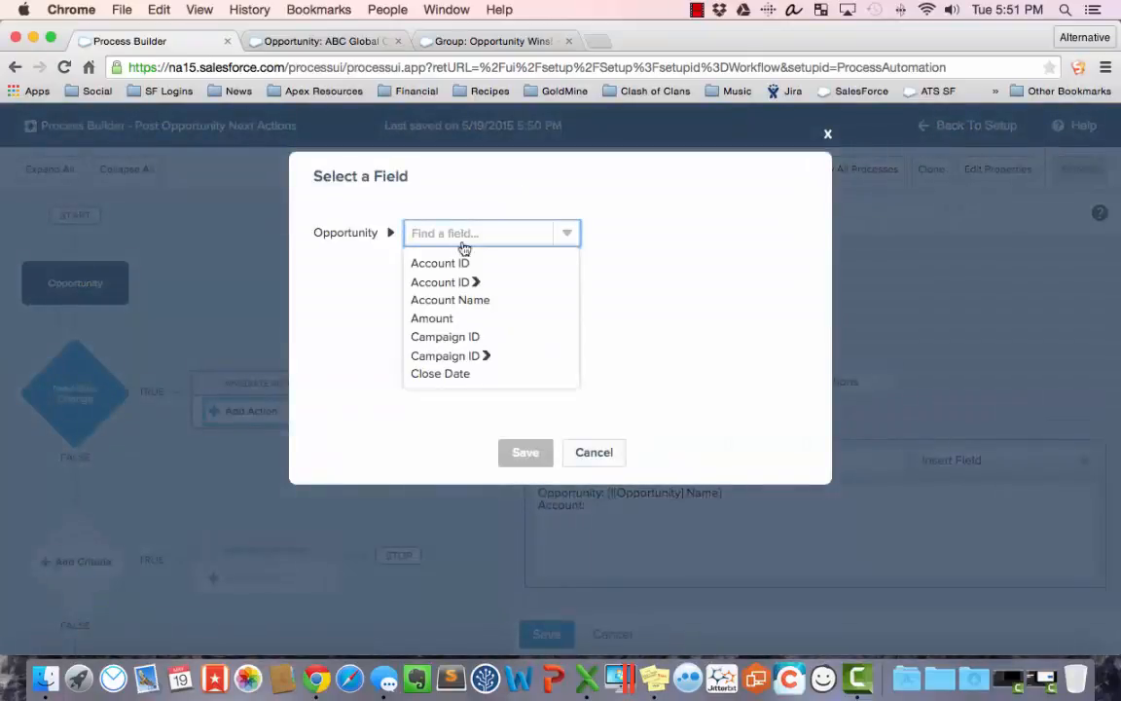
{"action": "left_click", "coordinate": [450, 300]}
{"action": "left_click", "coordinate": [526, 452]}
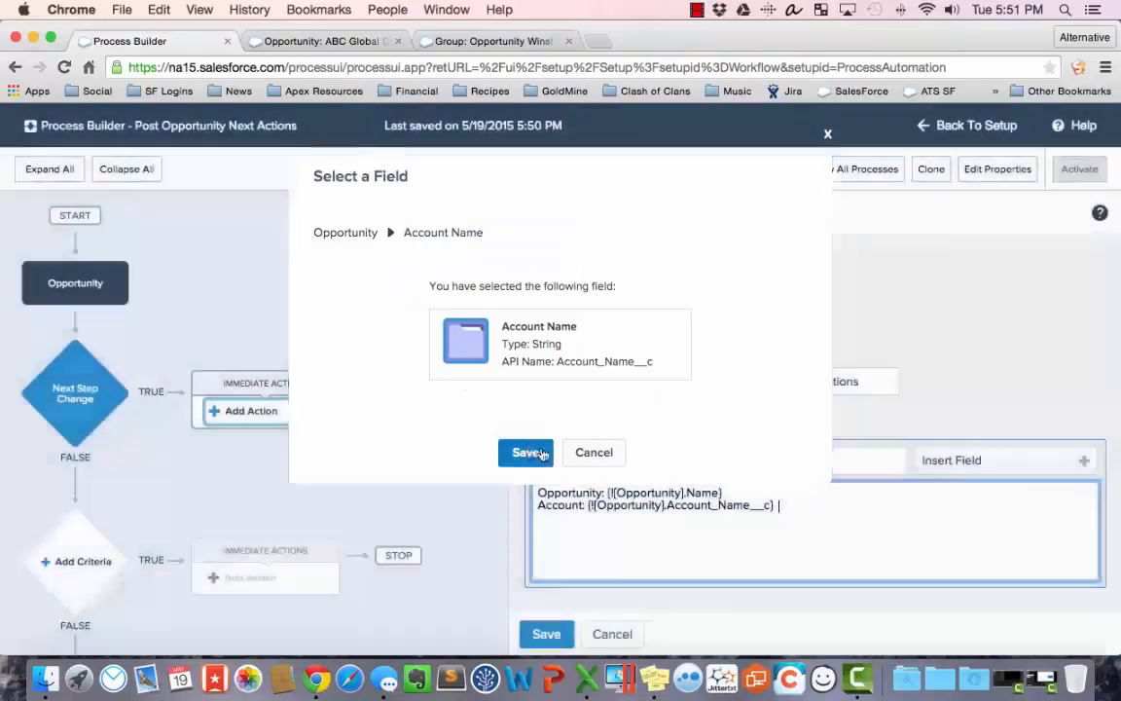
Add a third message line labelled "Next Step:" with the opportunity's Next Step field.
{"action": "key", "text": "Return"}
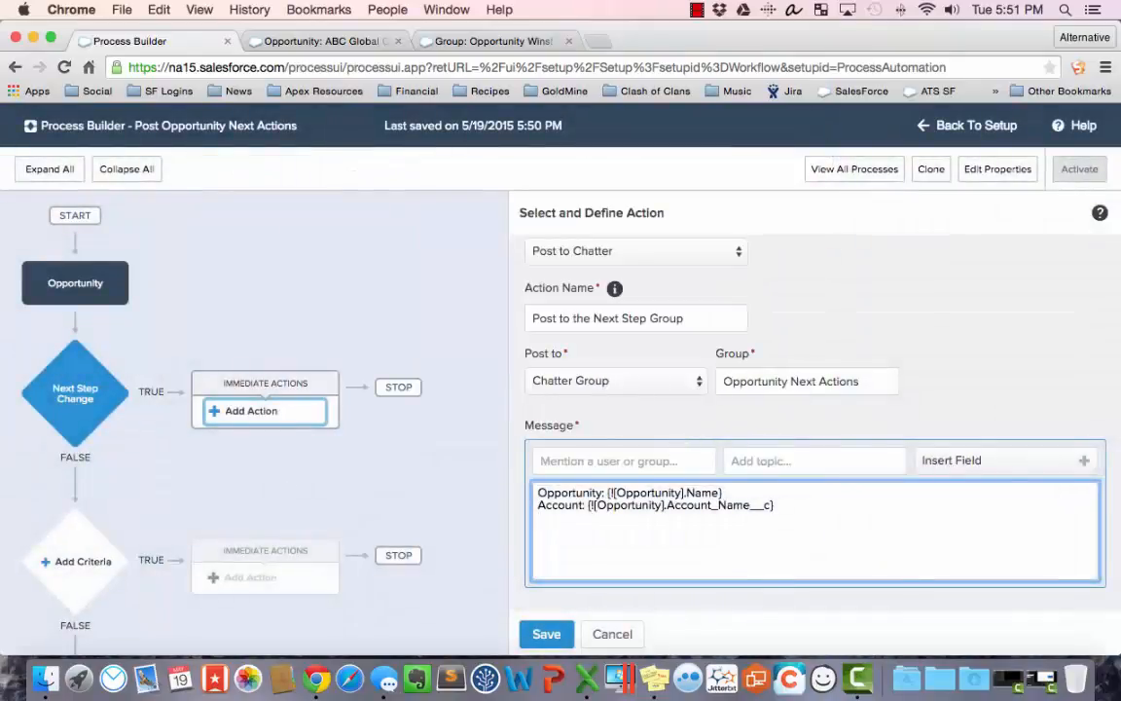
{"action": "type", "text": "Next s"}
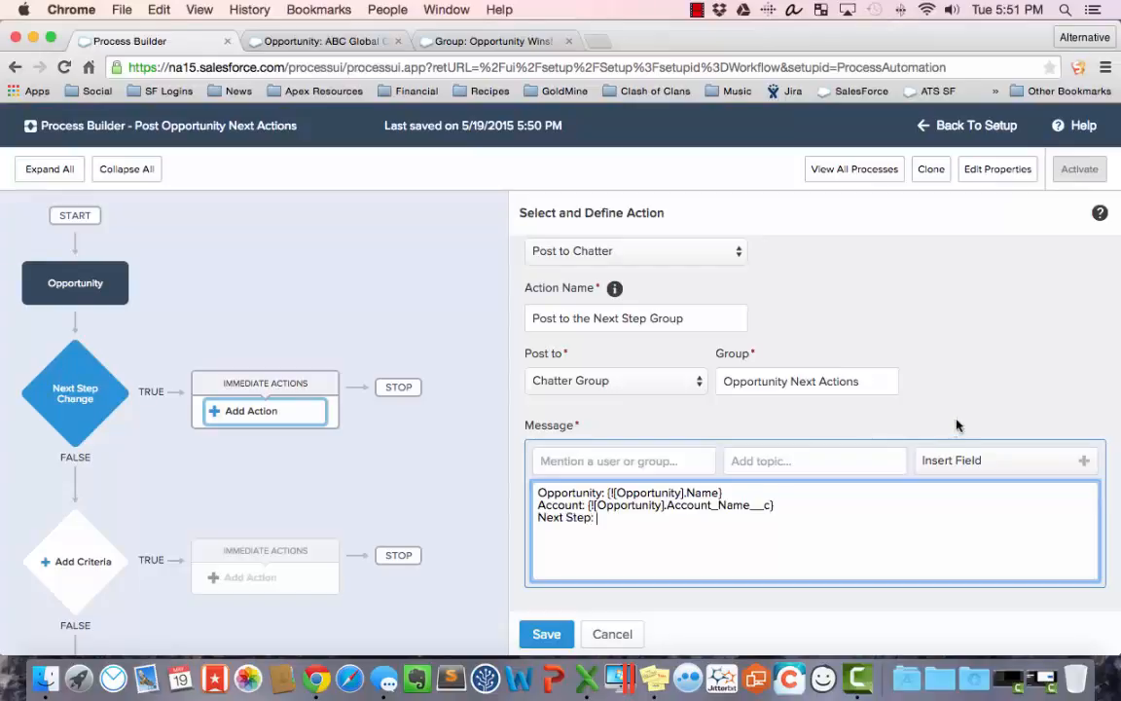
{"action": "left_click", "coordinate": [959, 464]}
{"action": "left_click", "coordinate": [462, 233]}
{"action": "type", "text": "next"}
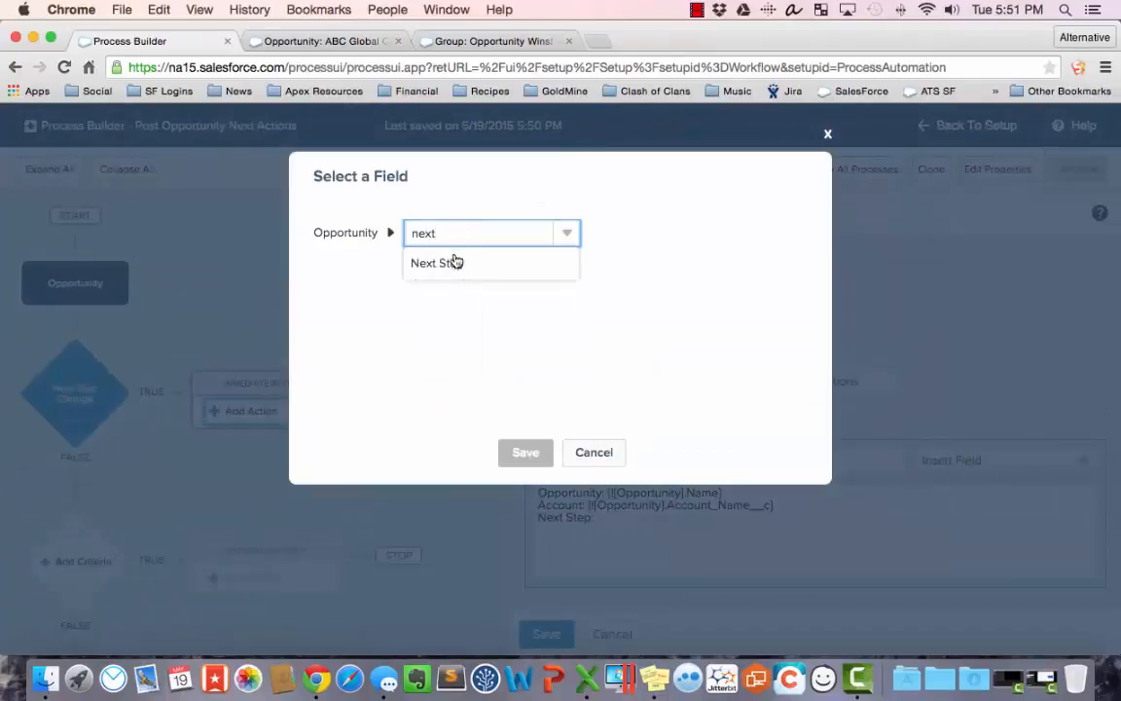
{"action": "left_click", "coordinate": [453, 259]}
{"action": "left_click", "coordinate": [525, 453]}
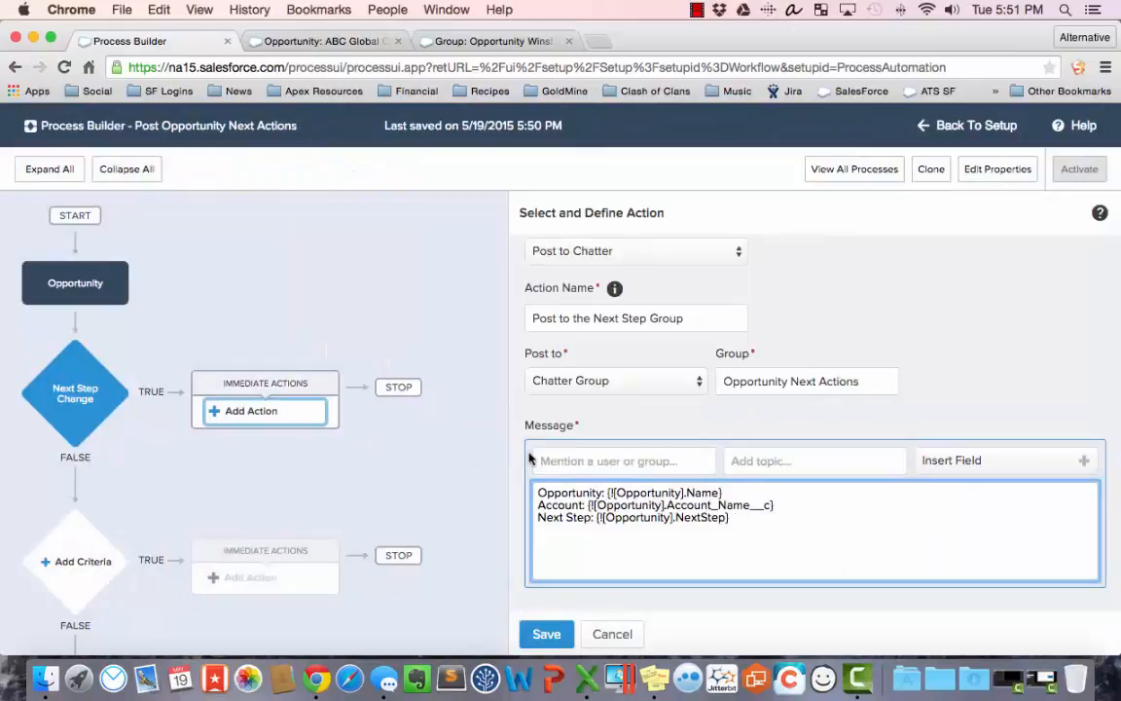
Save the Chatter post action and activate the Post Opportunity Next Actions process.
{"action": "left_click", "coordinate": [547, 634]}
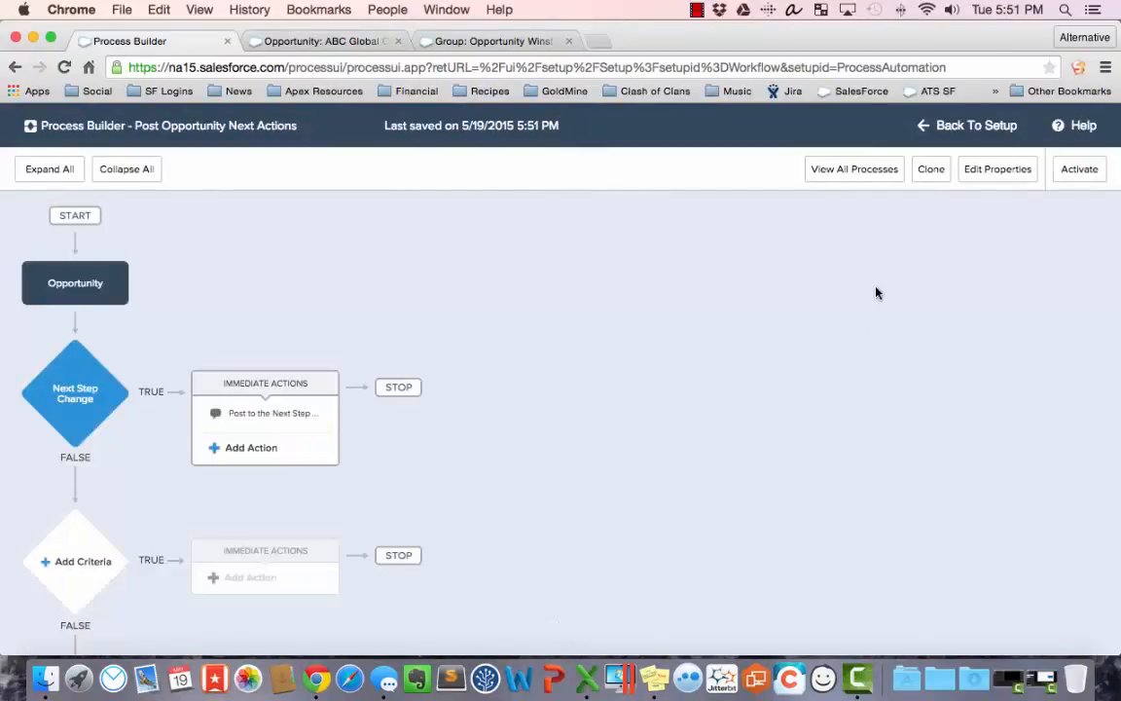
{"action": "left_click", "coordinate": [1079, 170]}
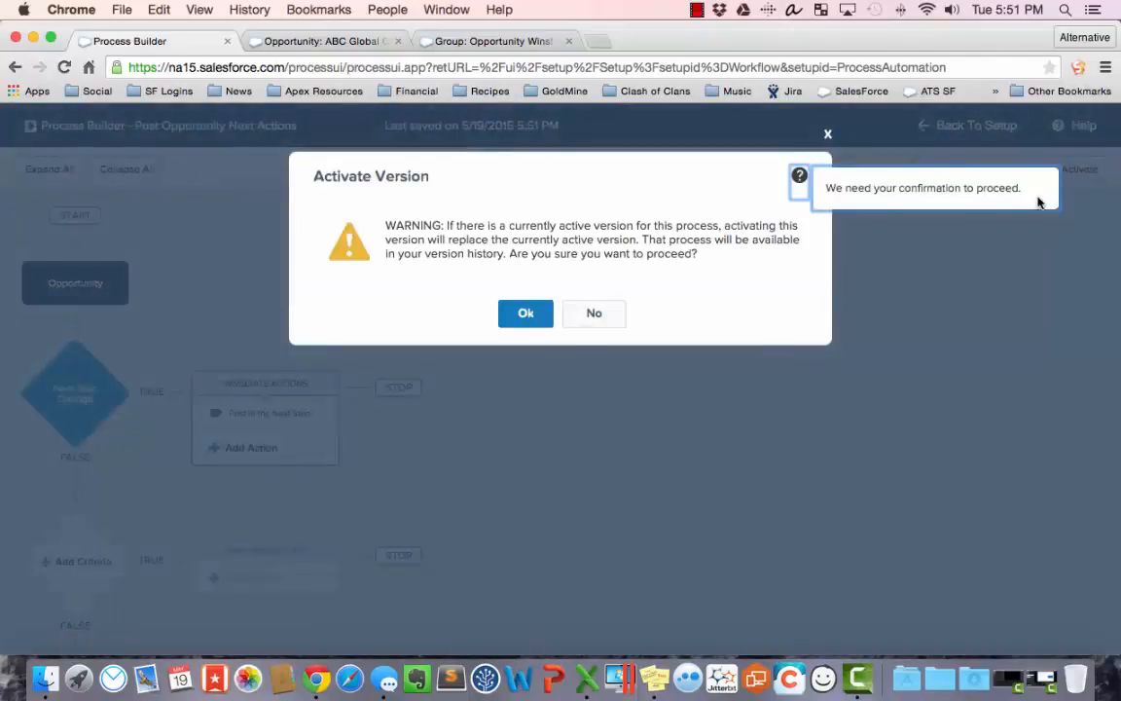
{"action": "left_click", "coordinate": [533, 319]}
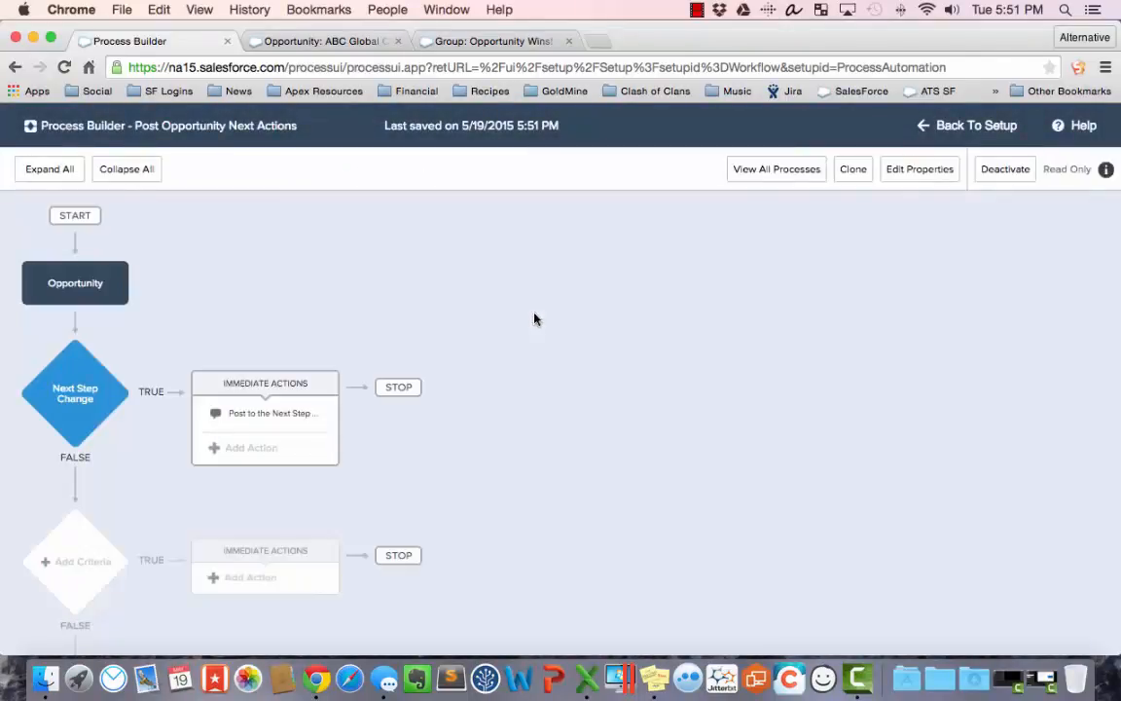
Open the ABC Global Corp - Gadgets record from the recent opportunities.
{"action": "left_click", "coordinate": [489, 41]}
{"action": "left_click", "coordinate": [352, 42]}
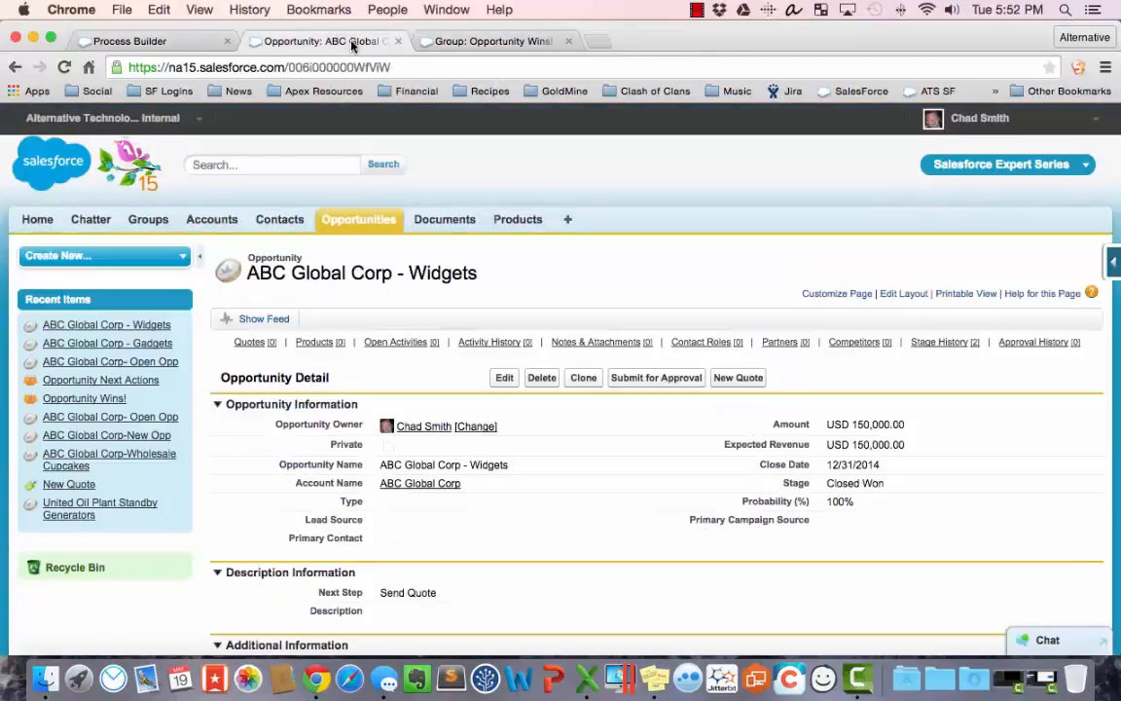
{"action": "left_click", "coordinate": [362, 220]}
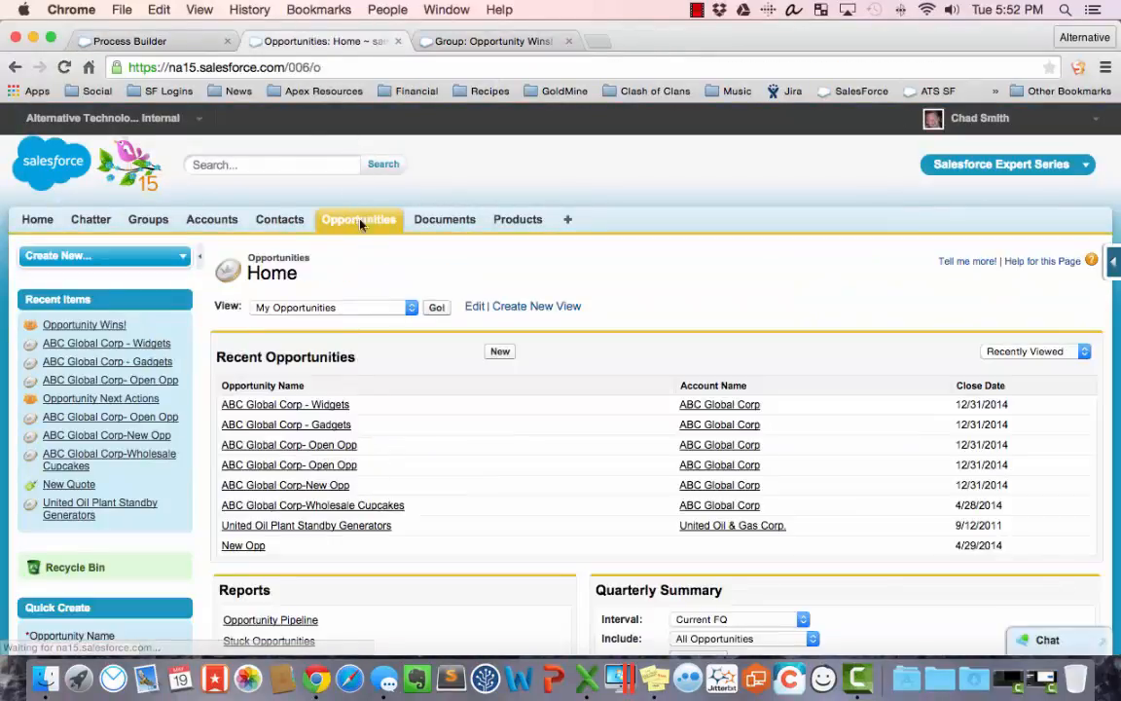
{"action": "left_click", "coordinate": [292, 427]}
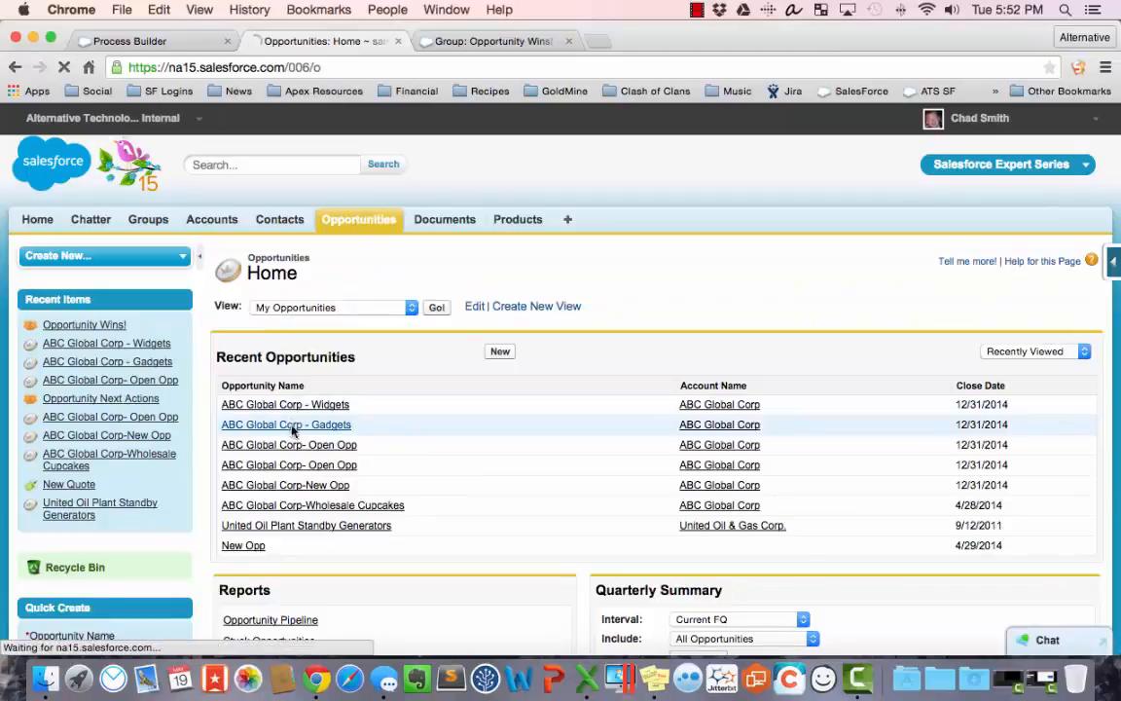
Set the Gadgets opportunity's Next Step to "Send Quote" and save the record.
{"action": "scroll", "coordinate": [300, 430], "scroll_direction": "down", "scroll_amount": 4}
{"action": "double_click", "coordinate": [395, 416]}
{"action": "type", "text": "Send"}
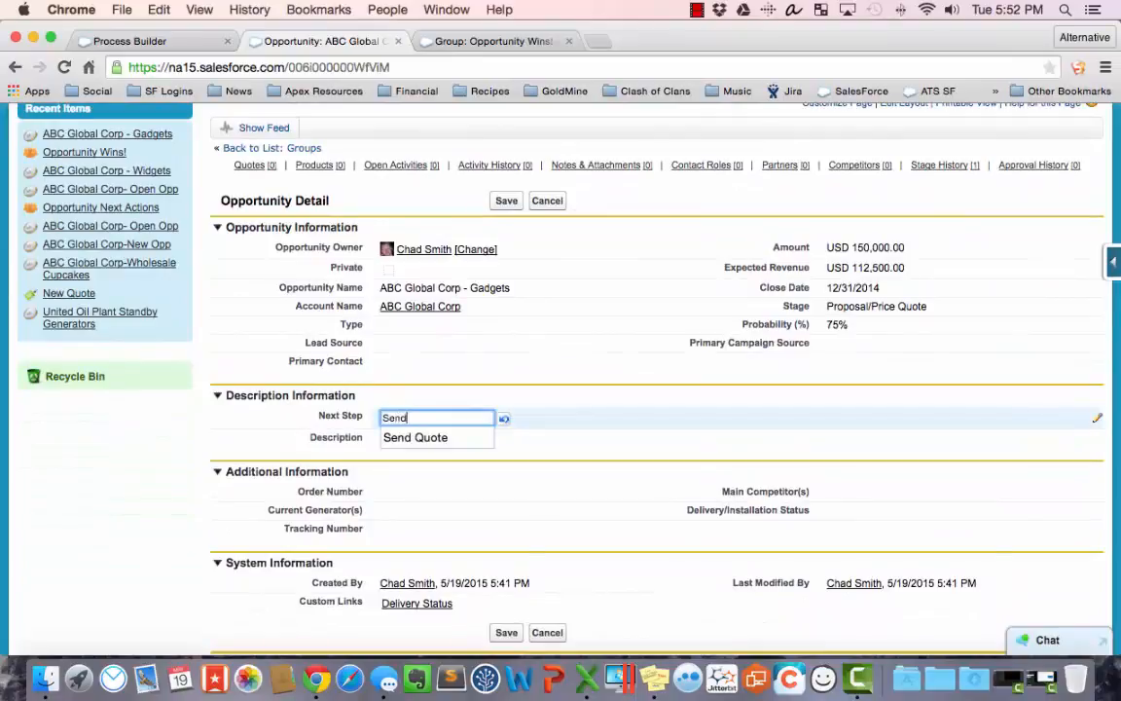
{"action": "key", "text": "Down"}
{"action": "key", "text": "Return"}
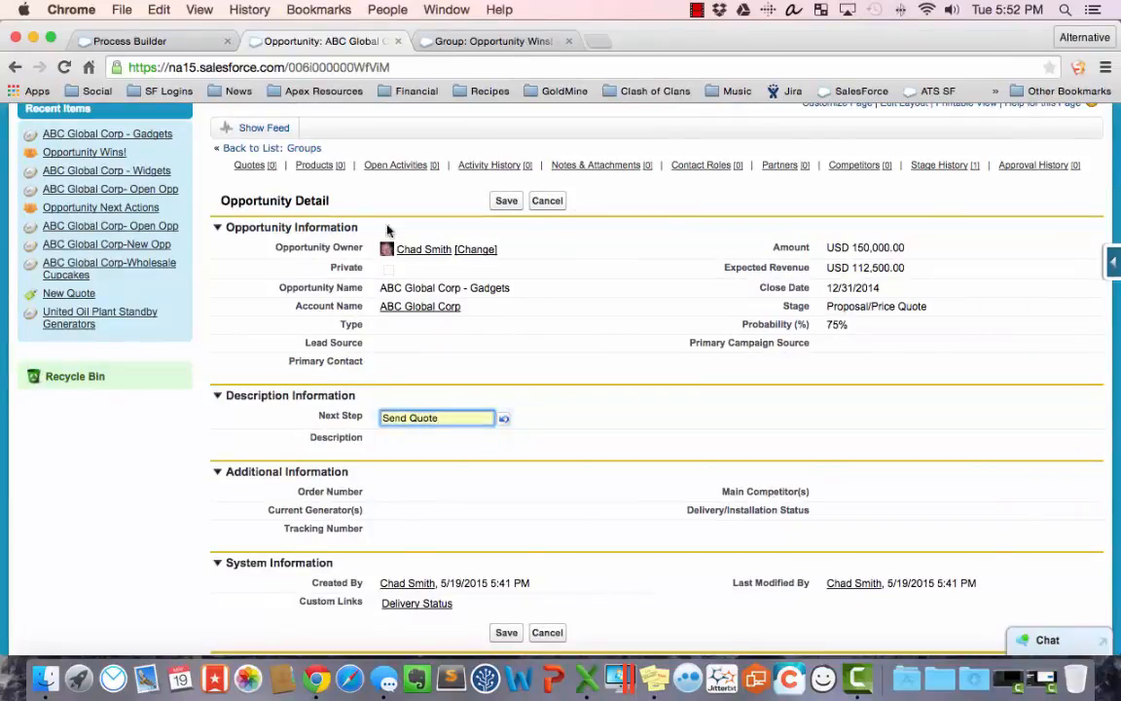
{"action": "left_click", "coordinate": [507, 199]}
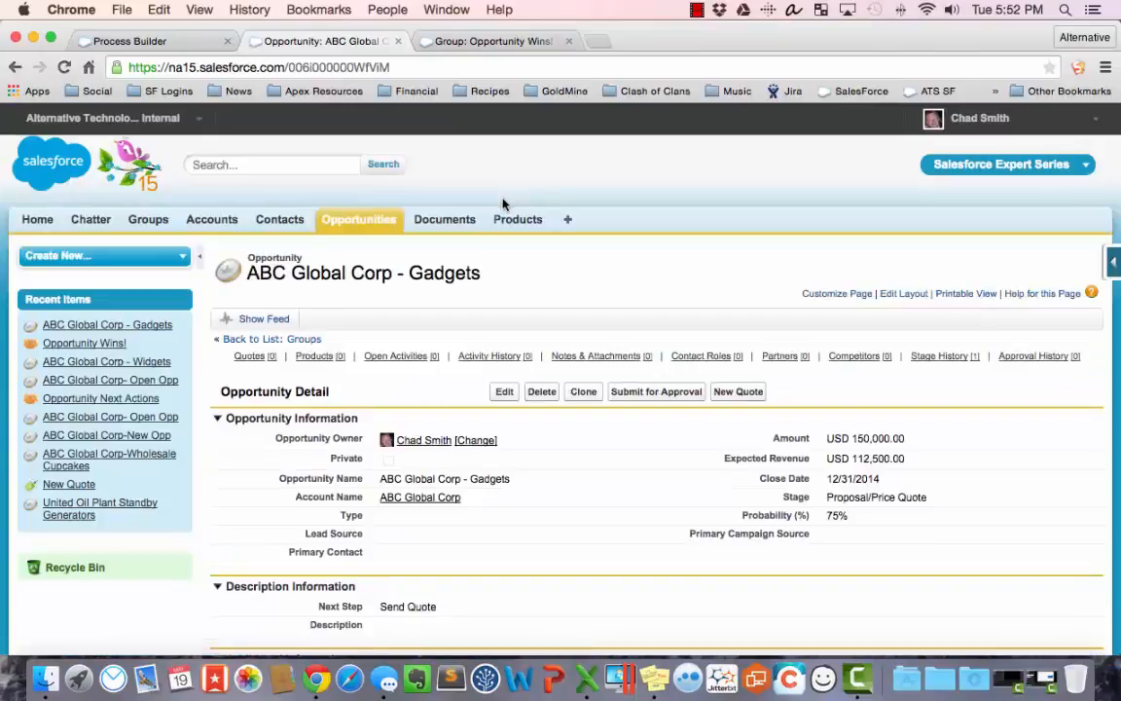
Open the Opportunity Next Actions Chatter group and check its feed for the automatic next-step post.
{"action": "left_click", "coordinate": [487, 41]}
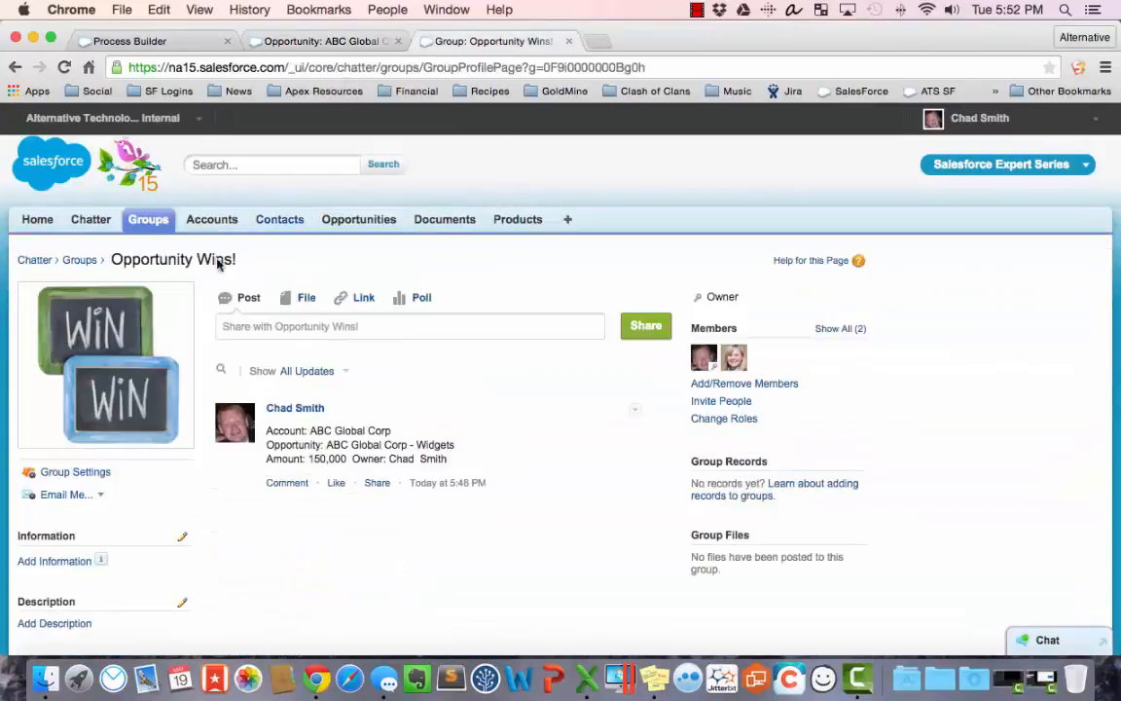
{"action": "left_click", "coordinate": [148, 220]}
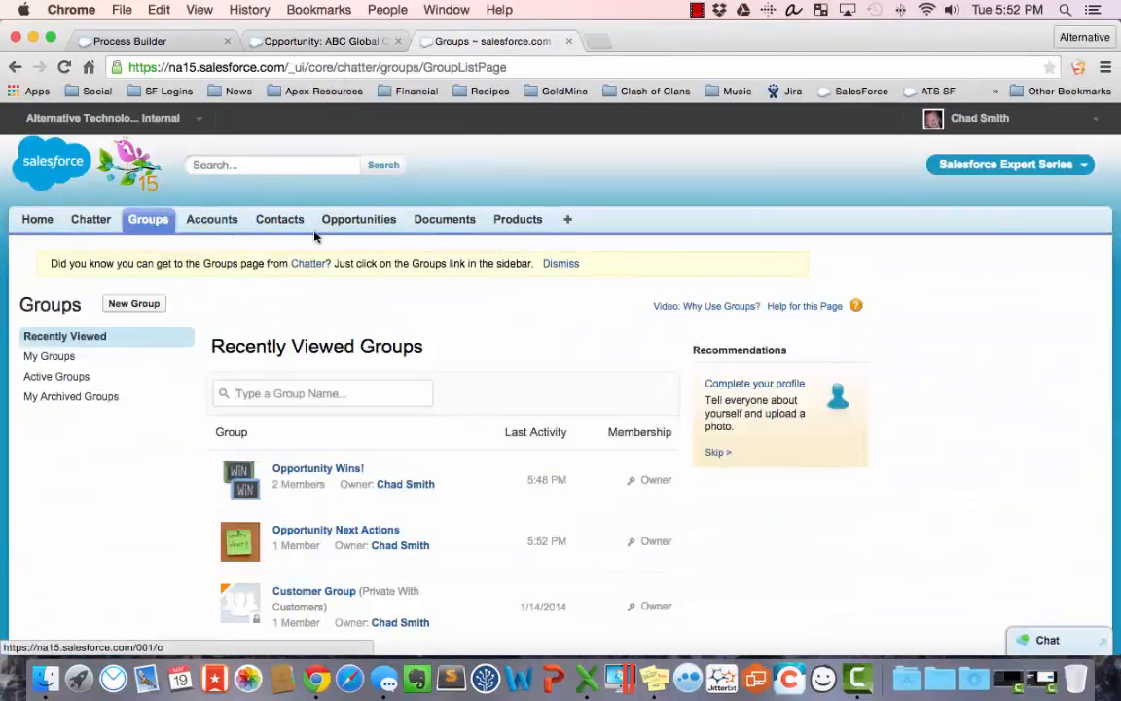
{"action": "scroll", "coordinate": [321, 243], "scroll_direction": "down", "scroll_amount": 1}
{"action": "left_click", "coordinate": [337, 488]}
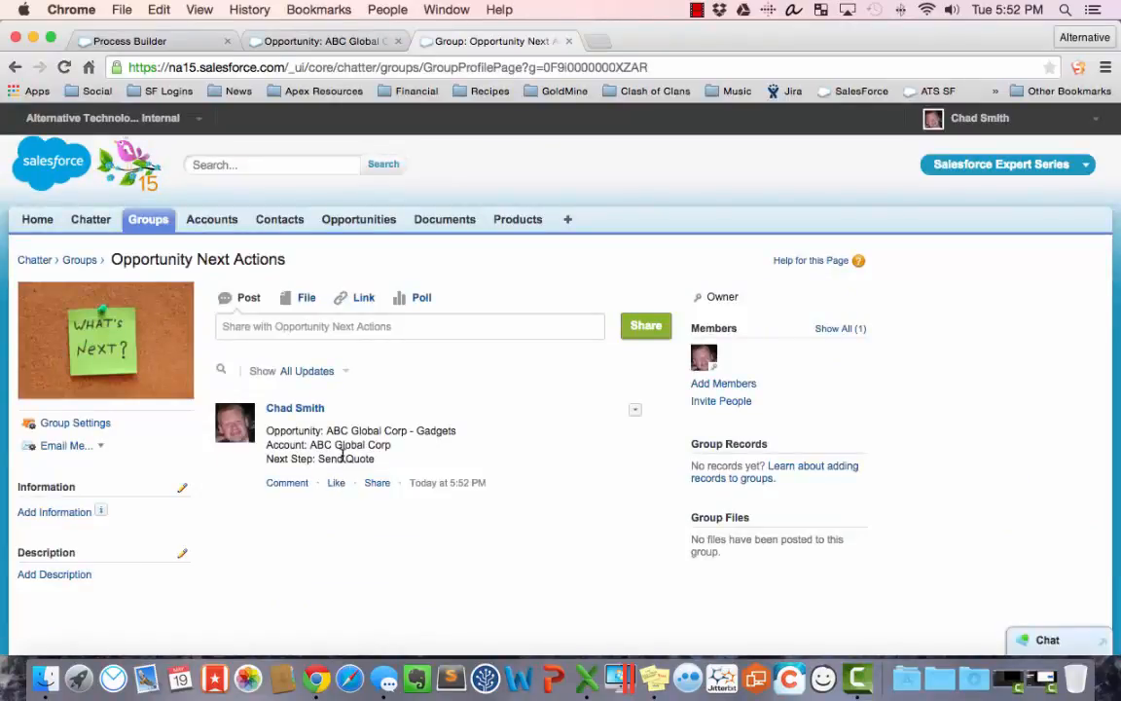
Return to the Gadgets opportunity, change its Next Step to "FUP on Quote" and save the record.
{"action": "left_click", "coordinate": [303, 43]}
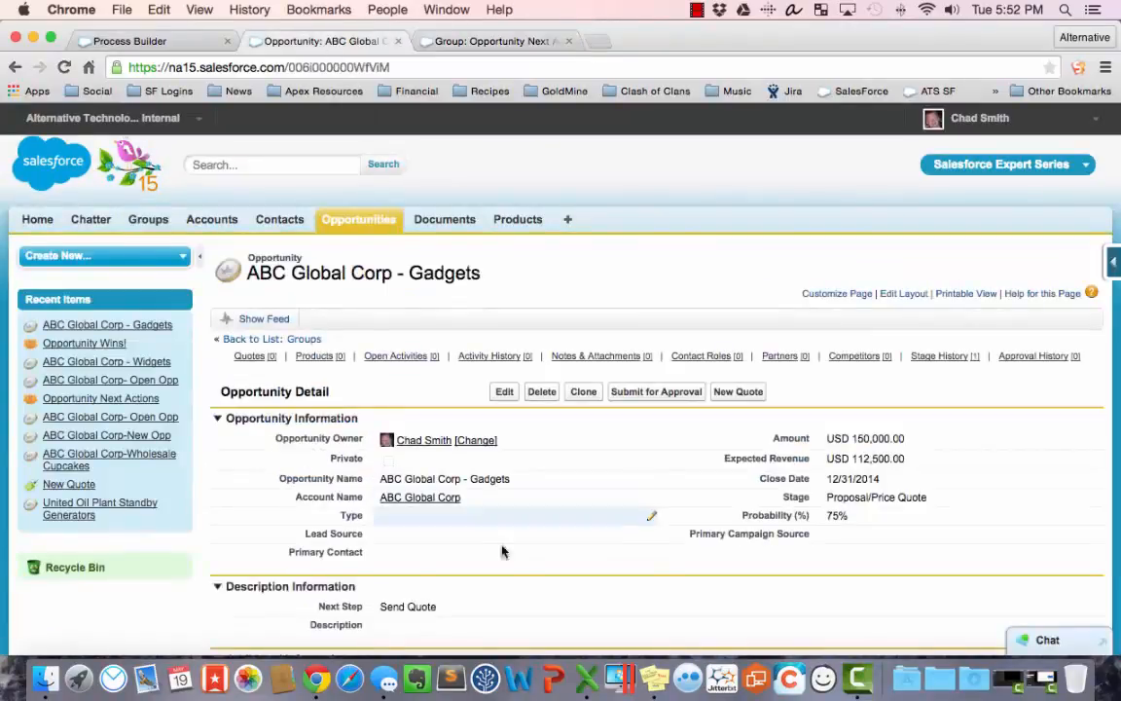
{"action": "scroll", "coordinate": [515, 561], "scroll_direction": "down", "scroll_amount": 2}
{"action": "double_click", "coordinate": [445, 510]}
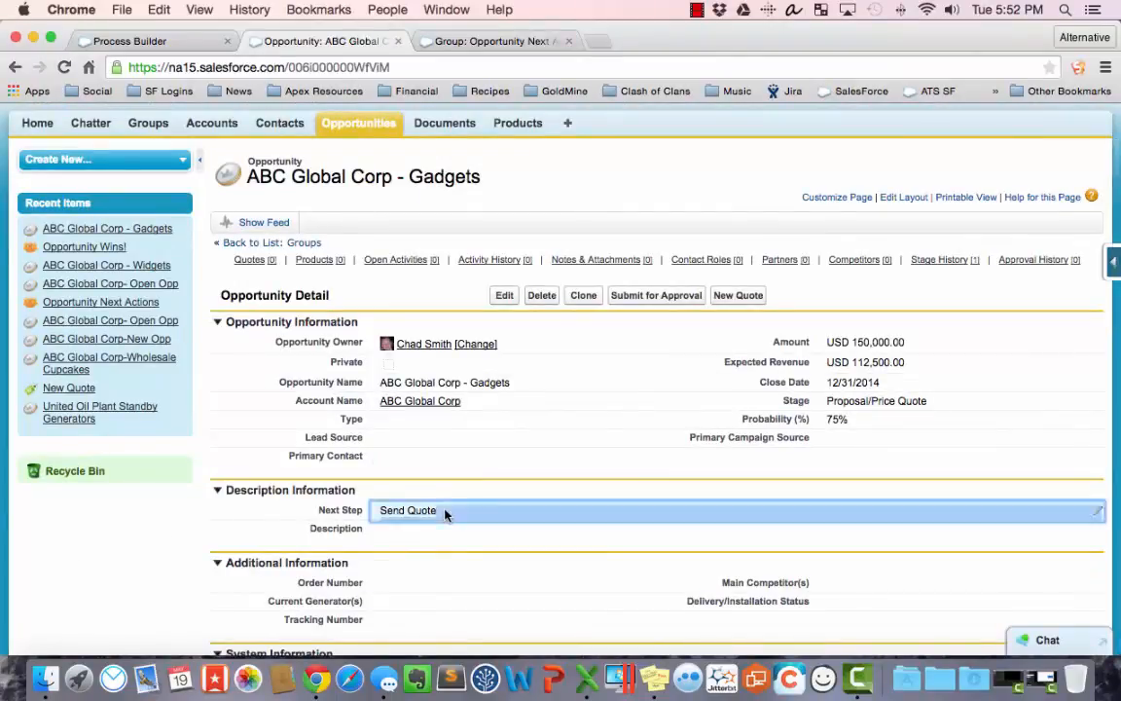
{"action": "type", "text": "FUP o"}
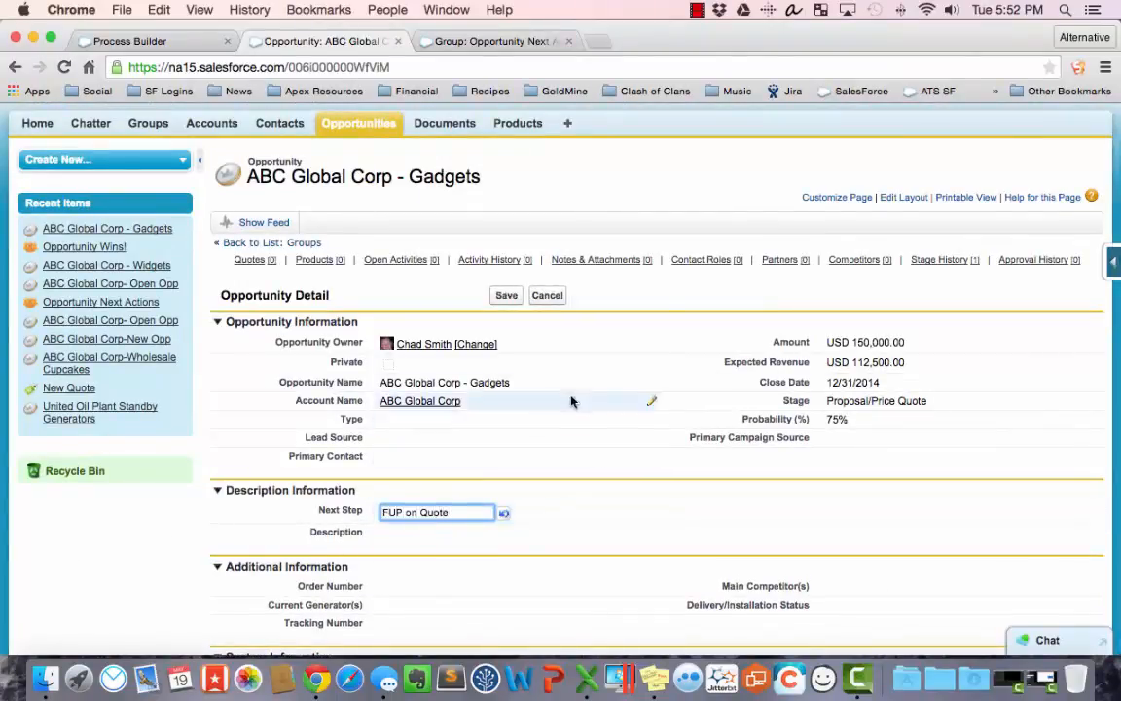
{"action": "left_click", "coordinate": [506, 295]}
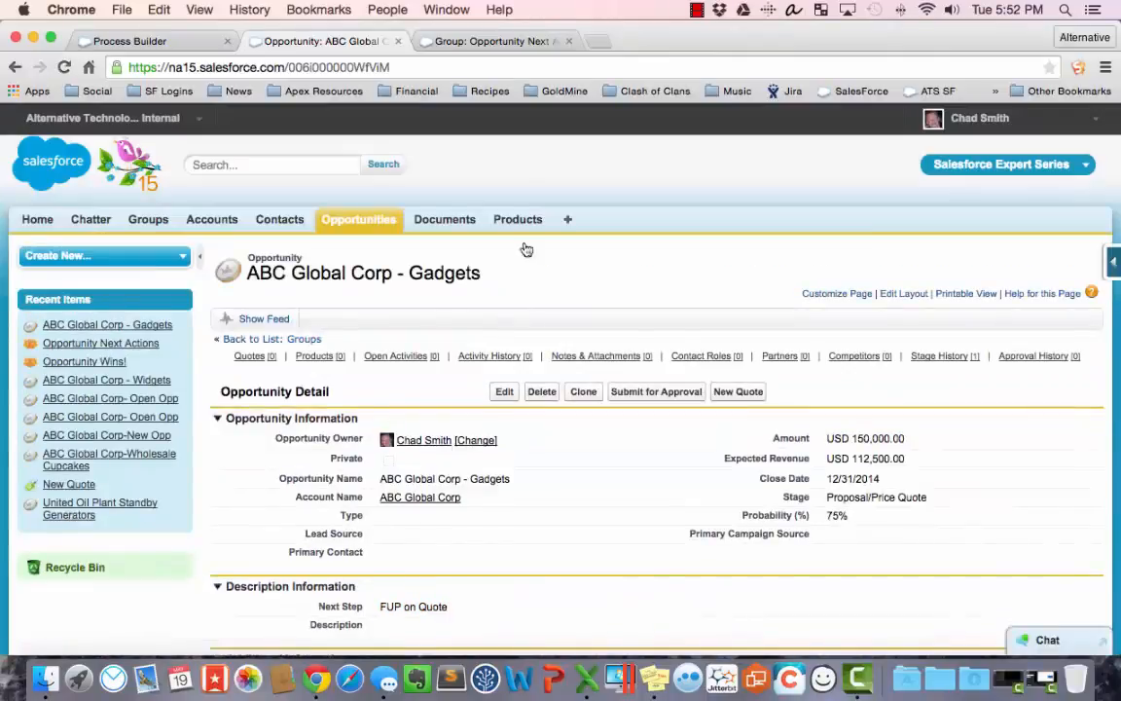
Reload the Opportunity Next Actions group page and check the feed for a post about the latest next-step change.
{"action": "left_click", "coordinate": [489, 42]}
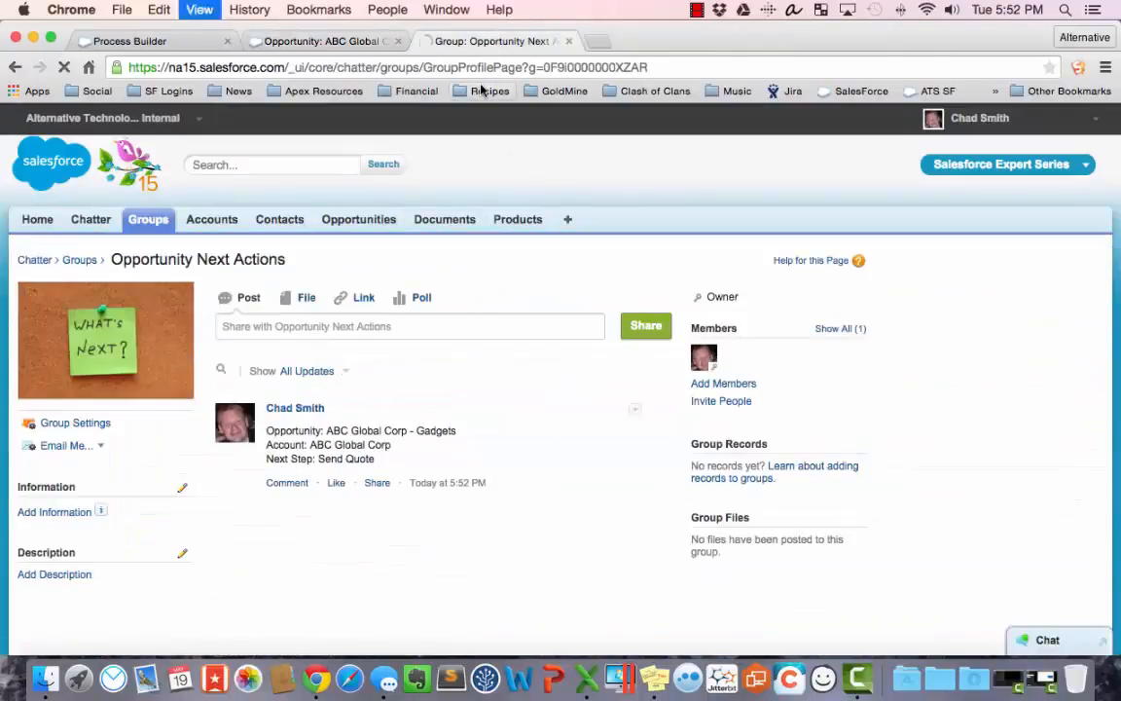
{"action": "key", "text": "super+r"}
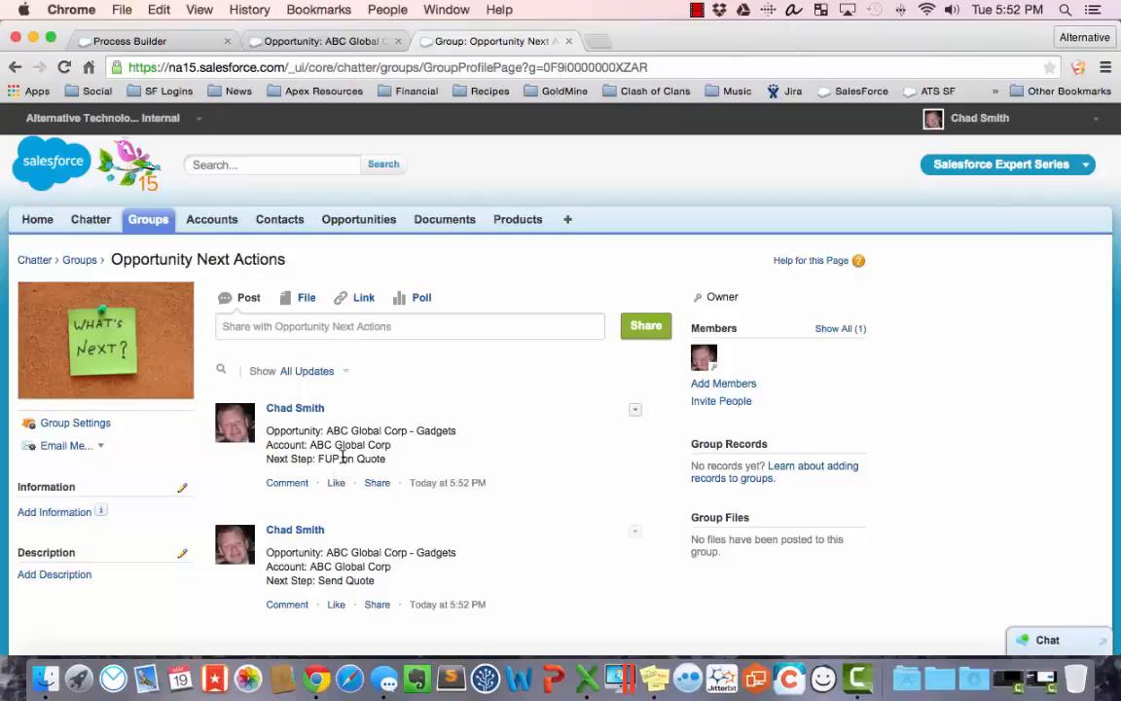